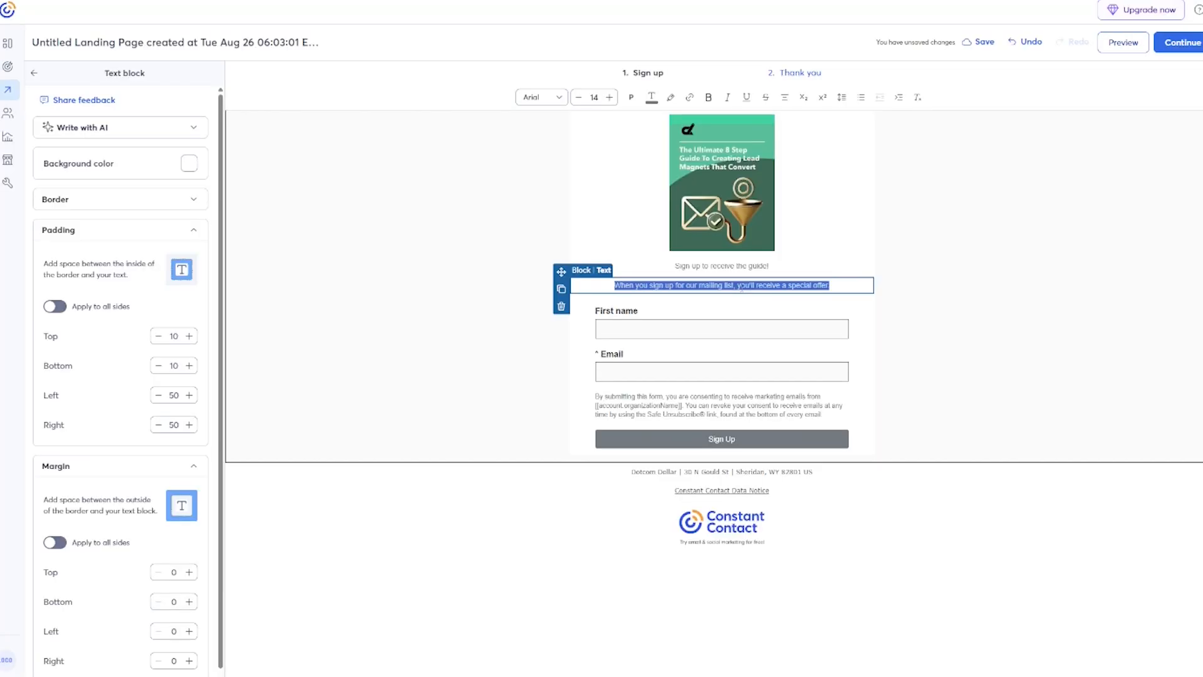
Edit the text blocks to read 'The' and 'Free Guide!', then send the Bonus Inside! email immediately.
{"action": "type", "text": "The Ultimate 8 Step Guide To"}
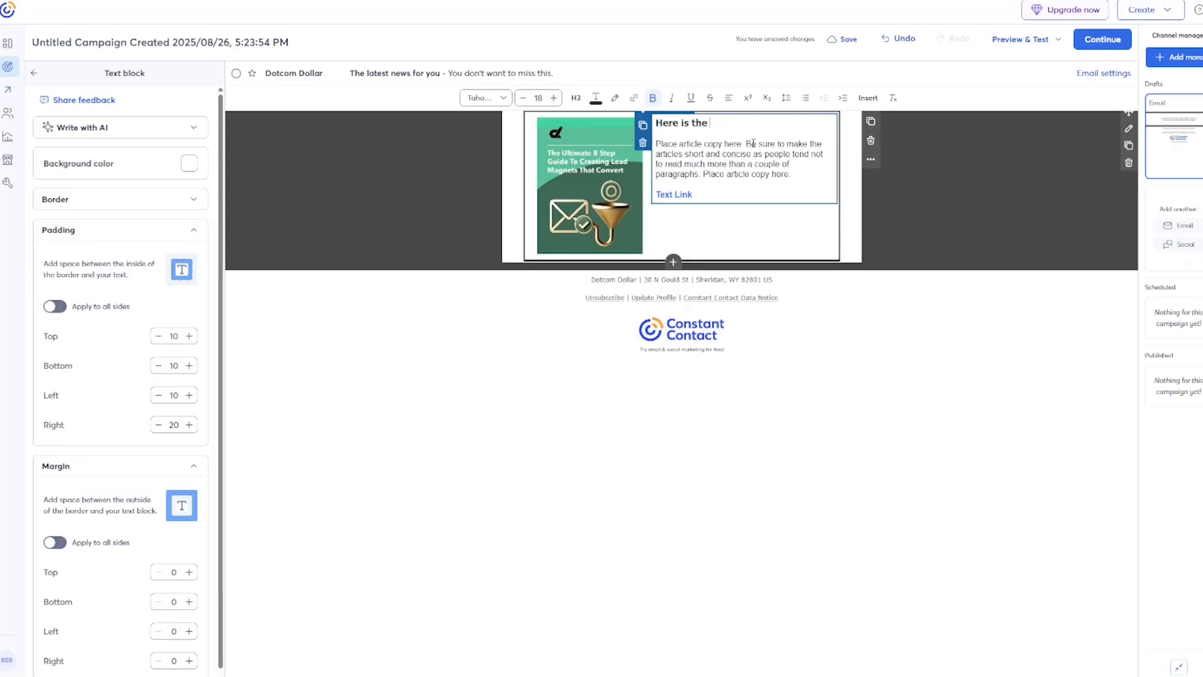
{"action": "type", "text": "Free Guide!"}
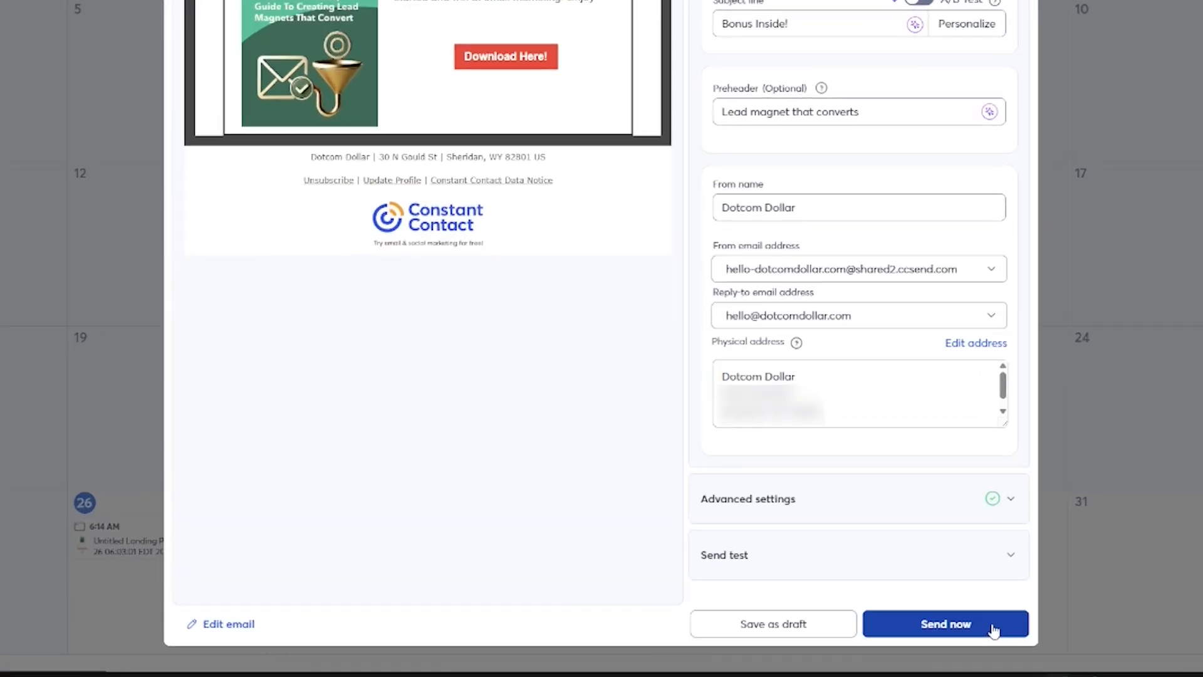
{"action": "left_click", "coordinate": [993, 628]}
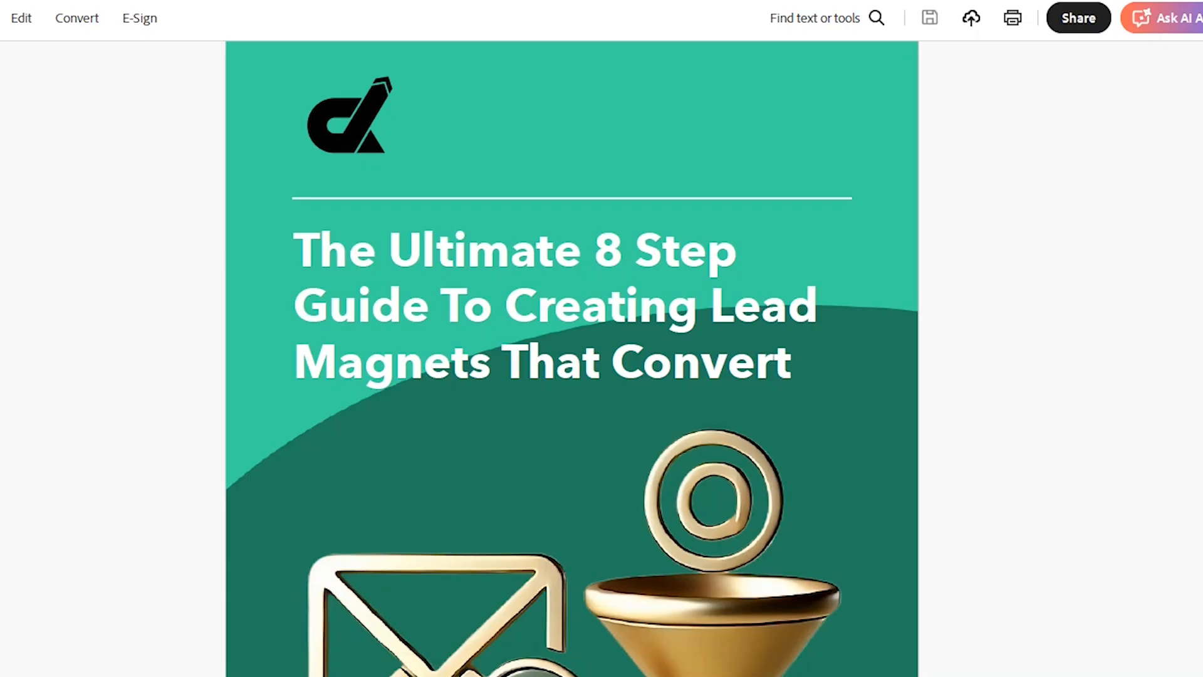
Scroll through the lead-magnet guide PDF from its cover to the Identify a Specific Problem section.
{"action": "scroll", "coordinate": [572, 351], "scroll_direction": "down", "scroll_amount": 8}
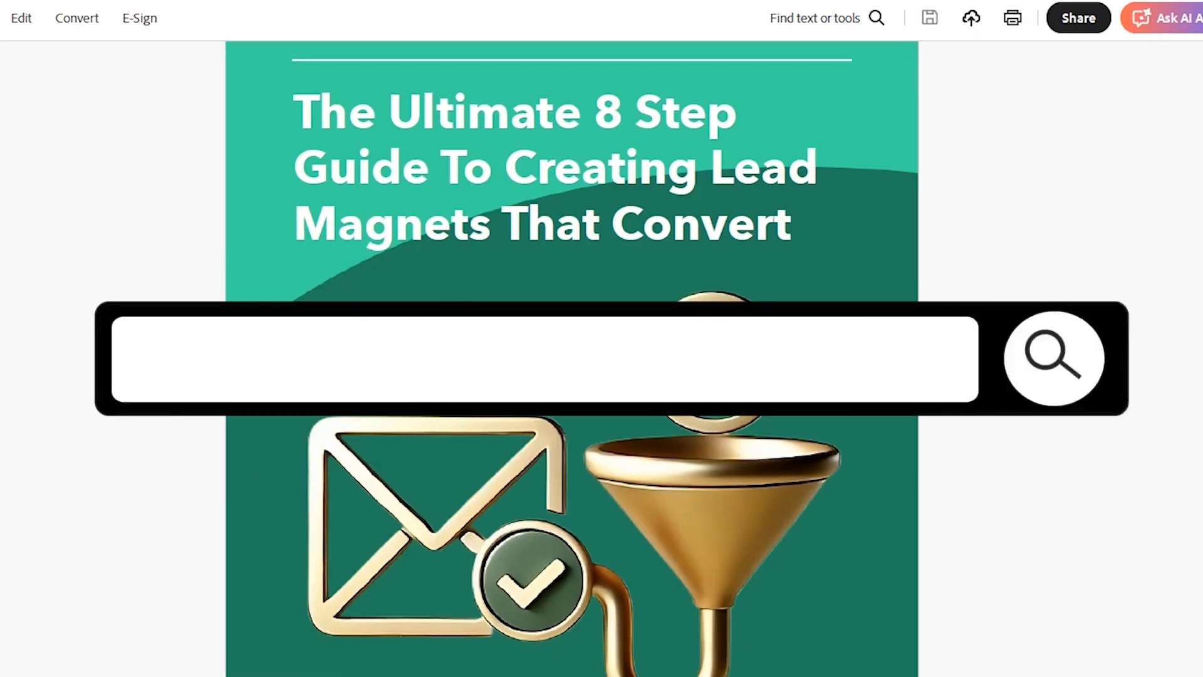
{"action": "scroll", "coordinate": [571, 351], "scroll_direction": "down", "scroll_amount": 8}
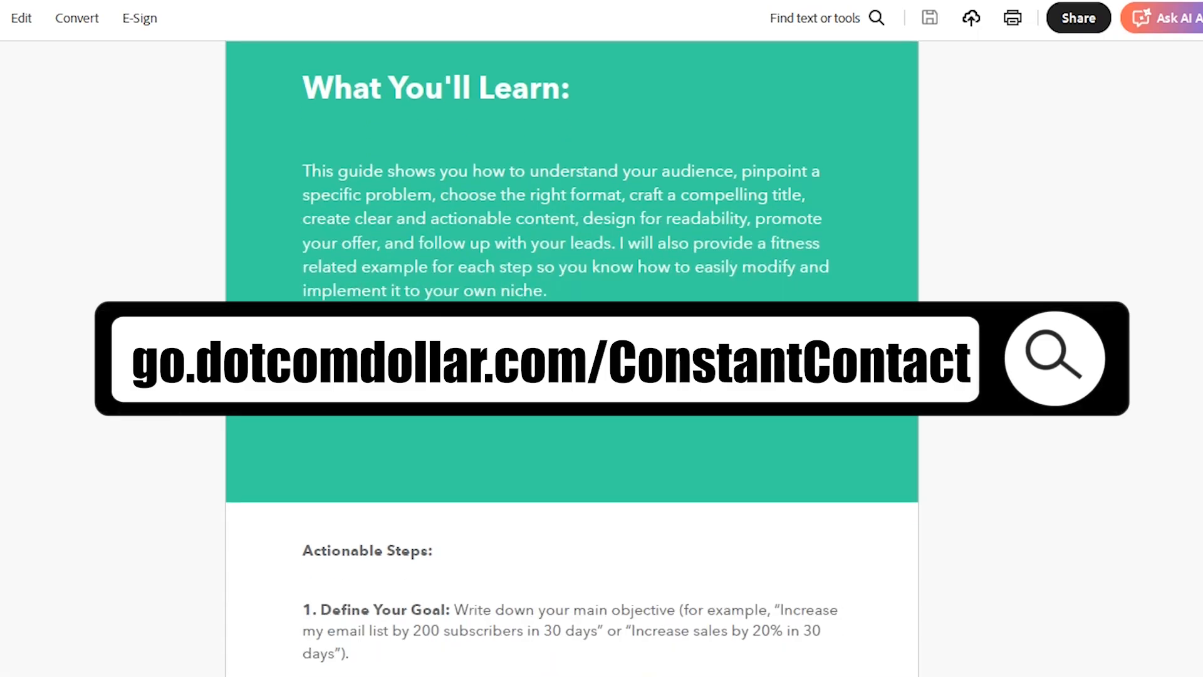
{"action": "scroll", "coordinate": [571, 351], "scroll_direction": "down", "scroll_amount": 4}
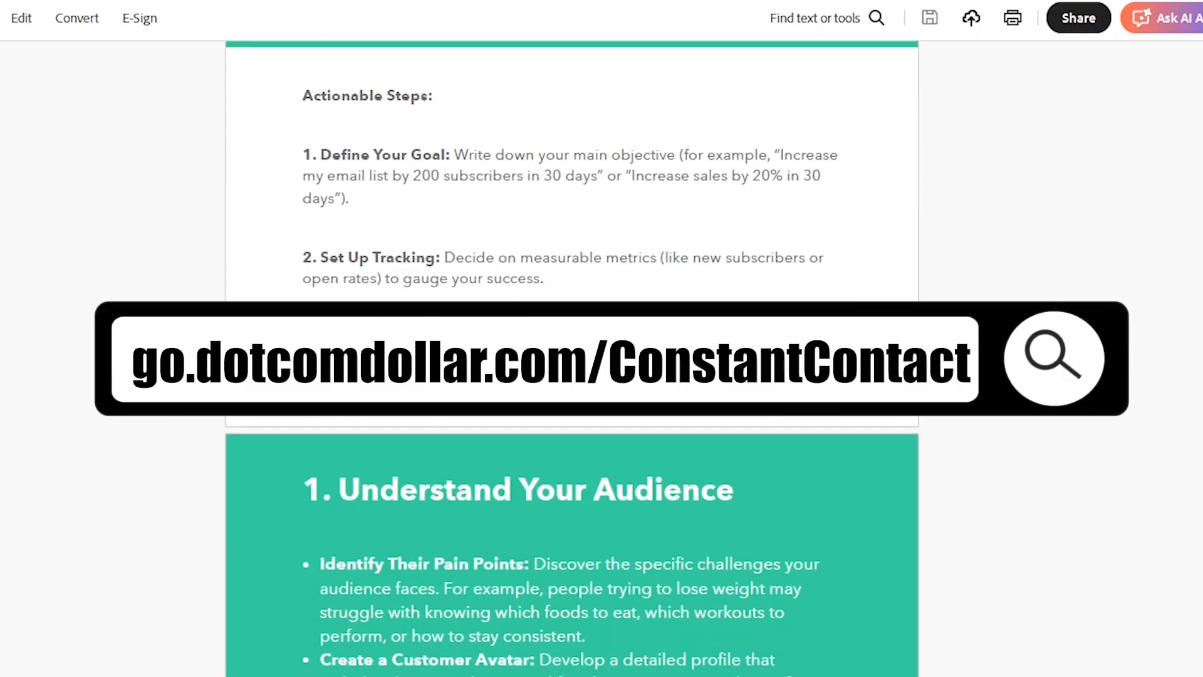
{"action": "scroll", "coordinate": [571, 354], "scroll_direction": "down", "scroll_amount": 4}
{"action": "scroll", "coordinate": [572, 354], "scroll_direction": "down", "scroll_amount": 12}
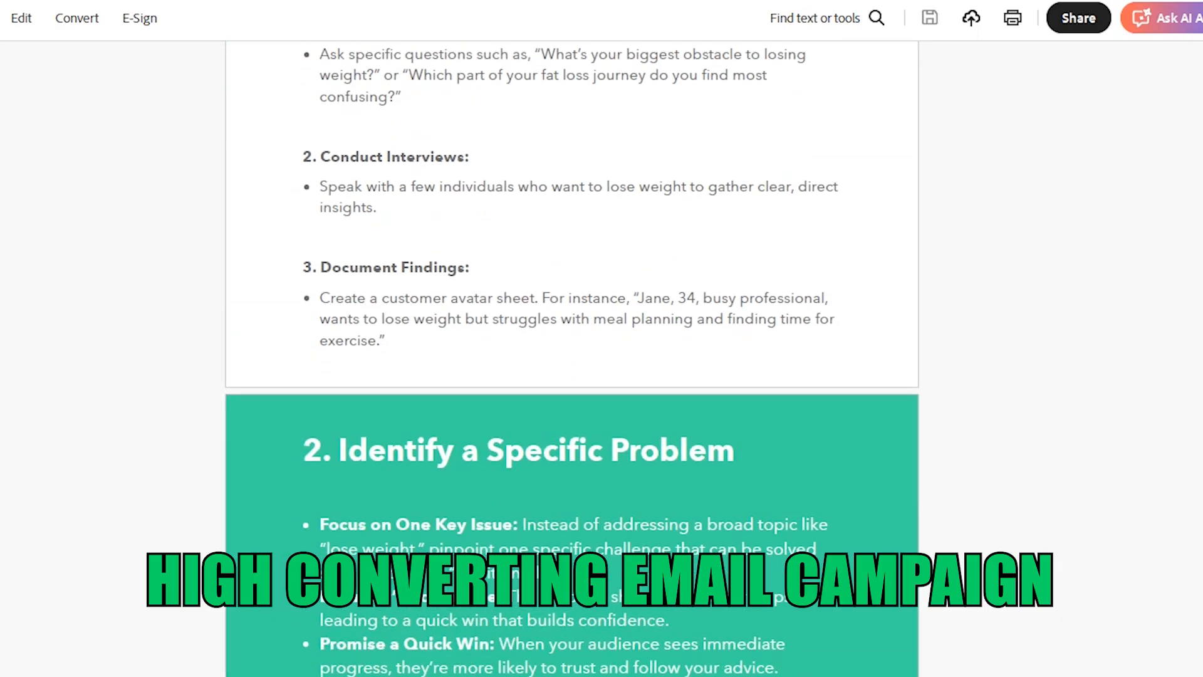
{"action": "scroll", "coordinate": [571, 354], "scroll_direction": "down", "scroll_amount": 8}
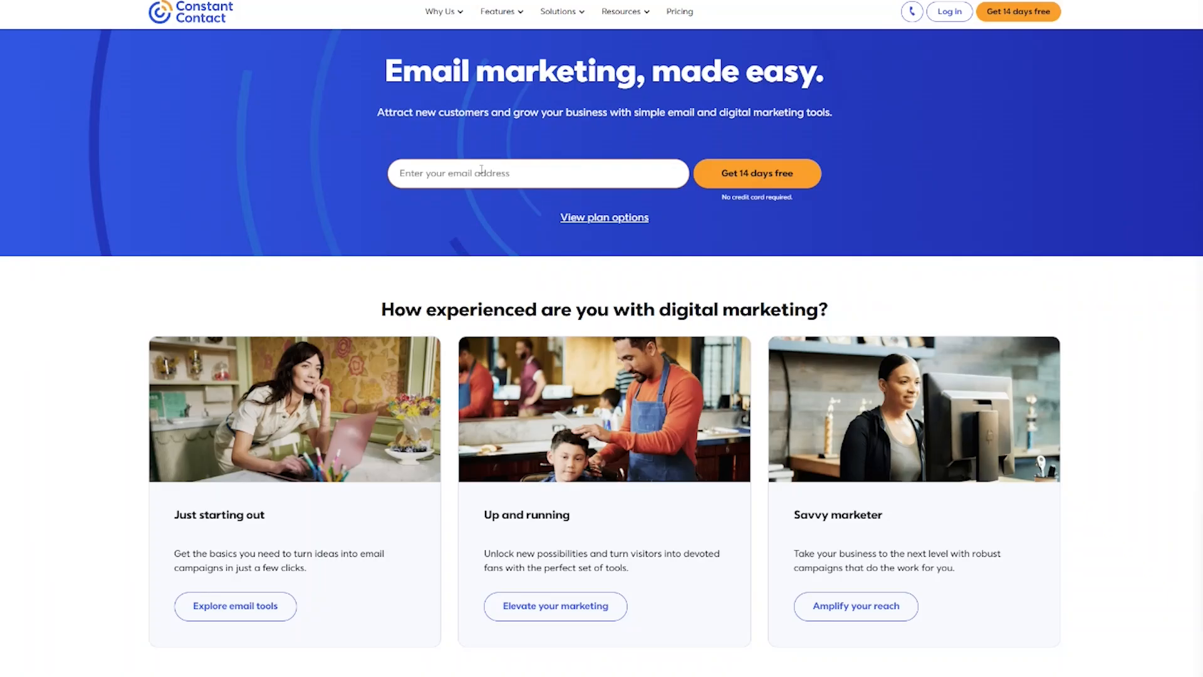
Enter and correct the sign-up email address, then start the 14-day free trial.
{"action": "left_click", "coordinate": [480, 170]}
{"action": "left_click", "coordinate": [443, 215]}
{"action": "key", "text": "BackSpace"}
{"action": "key", "text": "BackSpace"}
{"action": "key", "text": "BackSpace"}
{"action": "key", "text": "BackSpace"}
{"action": "type", "text": "1"}
{"action": "left_click", "coordinate": [628, 174]}
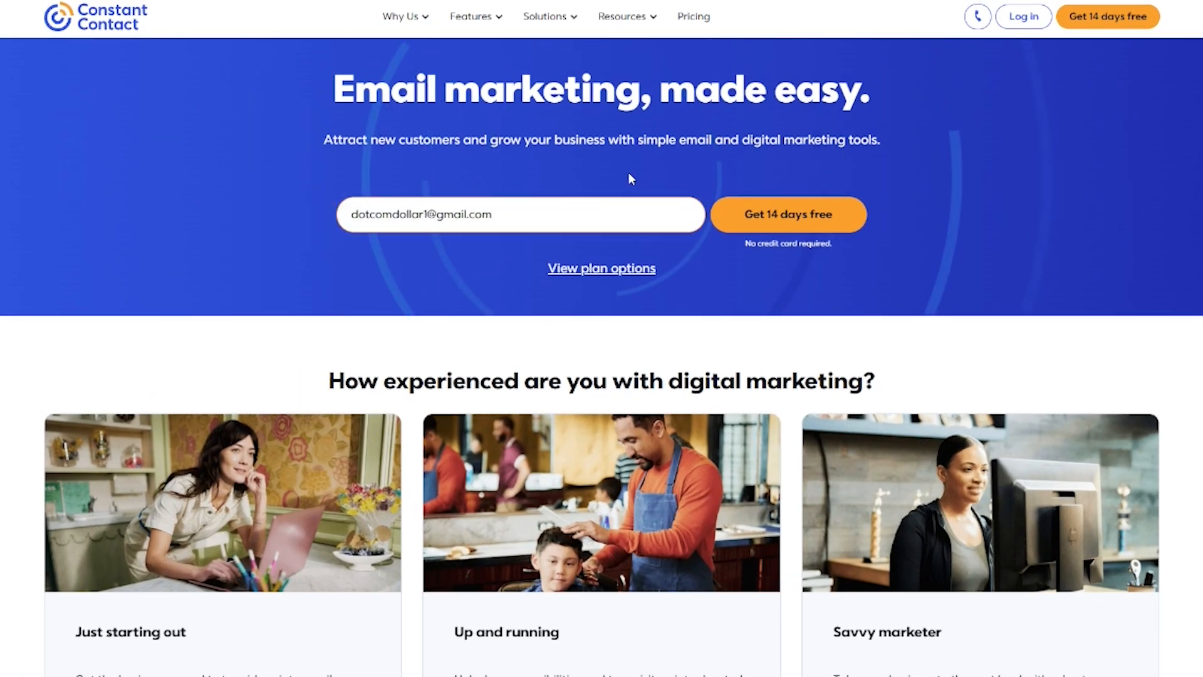
{"action": "left_click", "coordinate": [827, 219]}
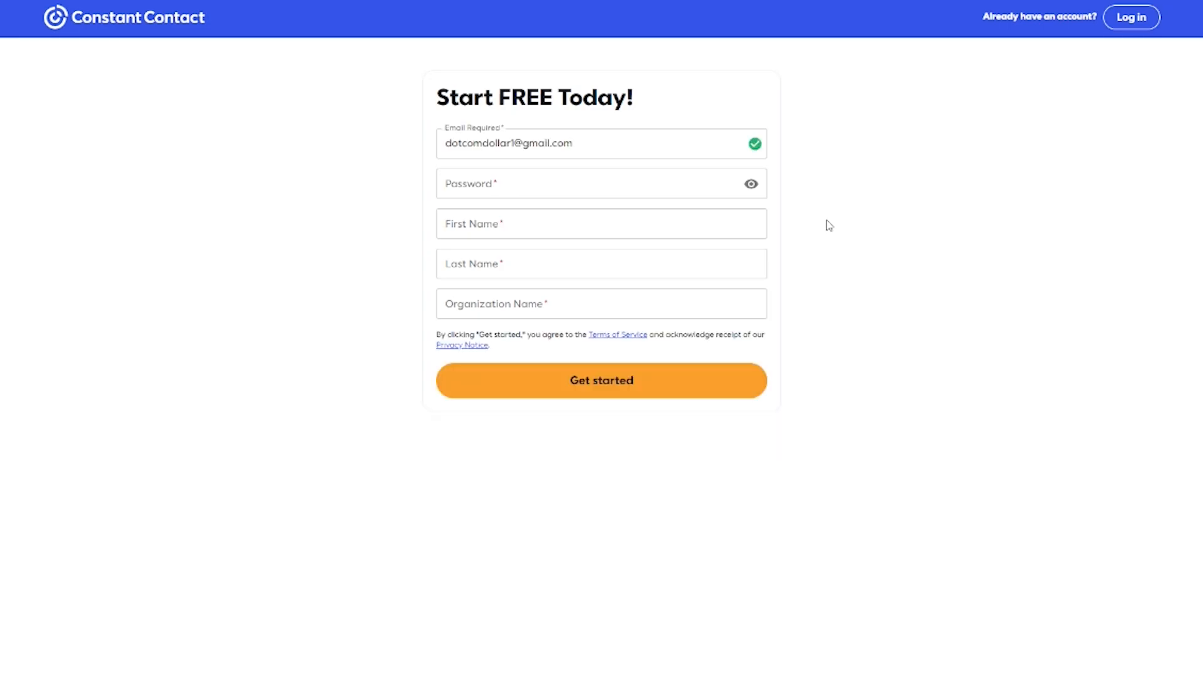
Fill in the account password, first and last name, and organization Dotcom Dollar, then submit.
{"action": "left_click", "coordinate": [570, 184]}
{"action": "type", "text": "*************"}
{"action": "key", "text": "Tab"}
{"action": "type", "text": "Allan"}
{"action": "key", "text": "Tab"}
{"action": "type", "text": "Borch"}
{"action": "key", "text": "Tab"}
{"action": "type", "text": "Dotcom Dollar"}
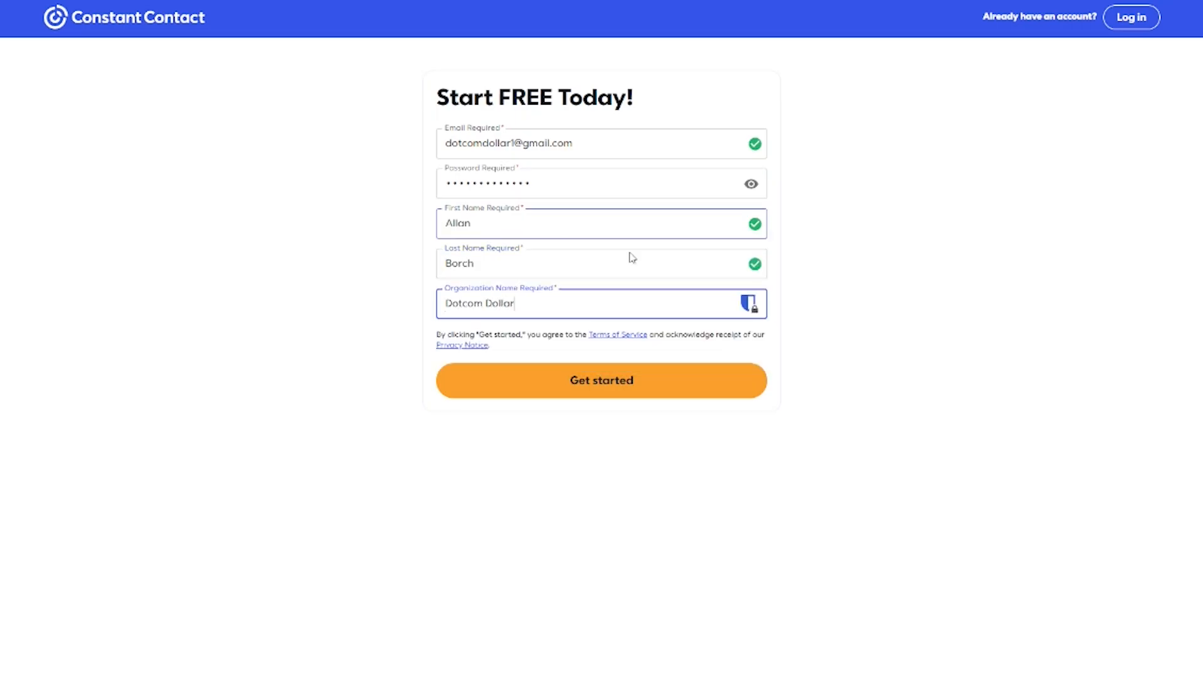
{"action": "left_click", "coordinate": [731, 384]}
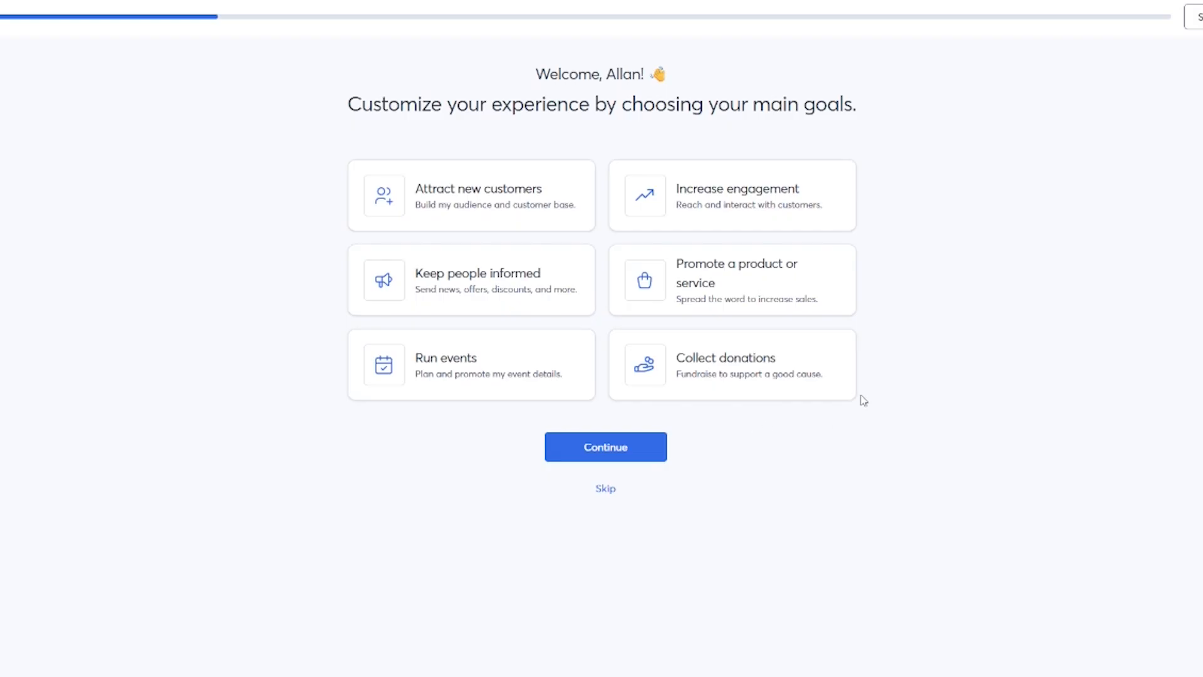
Choose Attract new customers and Increase engagement as onboarding goals.
{"action": "left_click", "coordinate": [515, 213]}
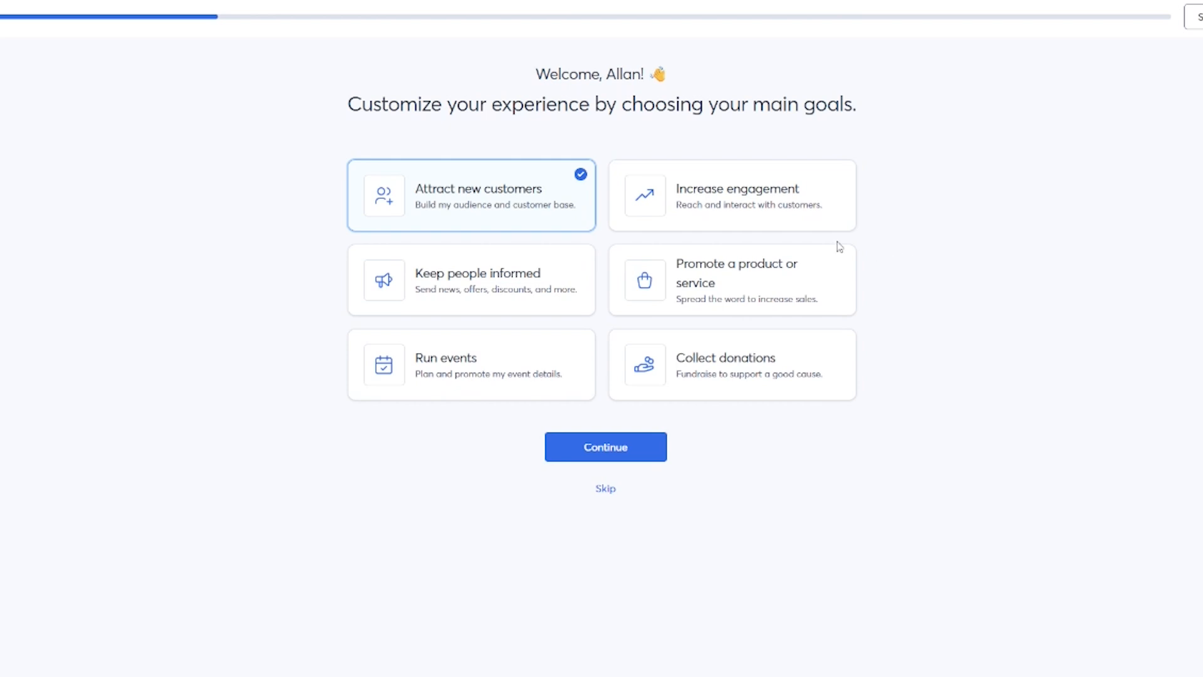
{"action": "left_click", "coordinate": [758, 202]}
{"action": "left_click", "coordinate": [605, 444]}
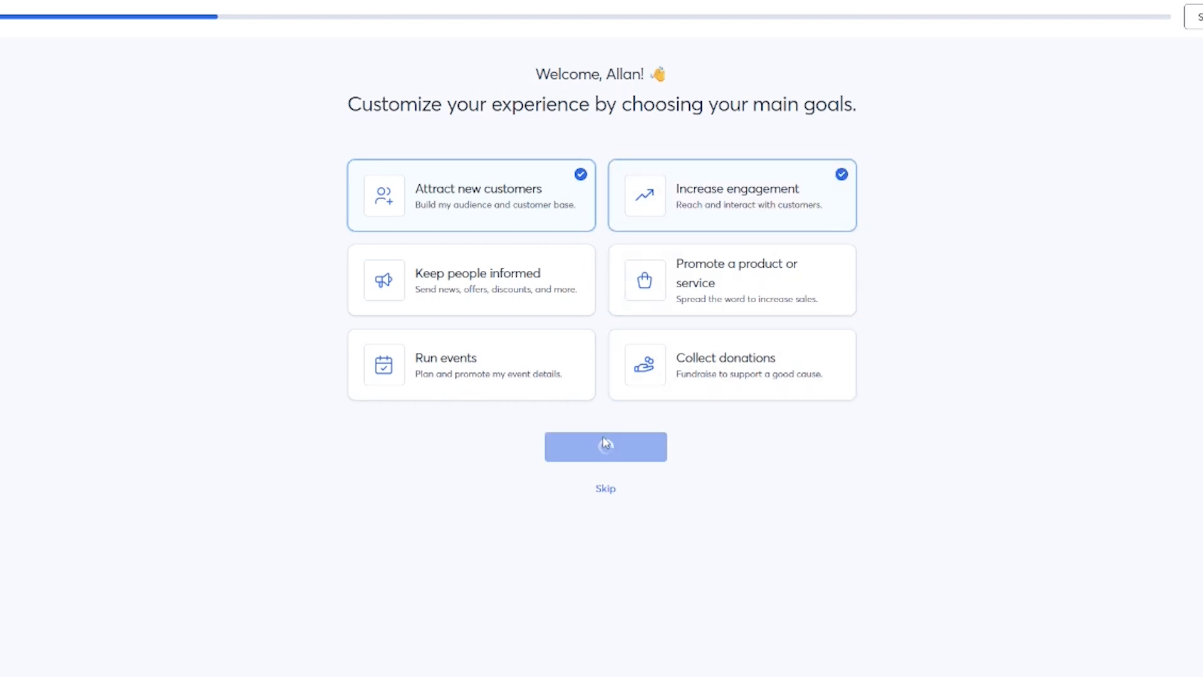
Pick the Email marketing, Contact management and Sign-up forms features.
{"action": "left_click", "coordinate": [399, 180]}
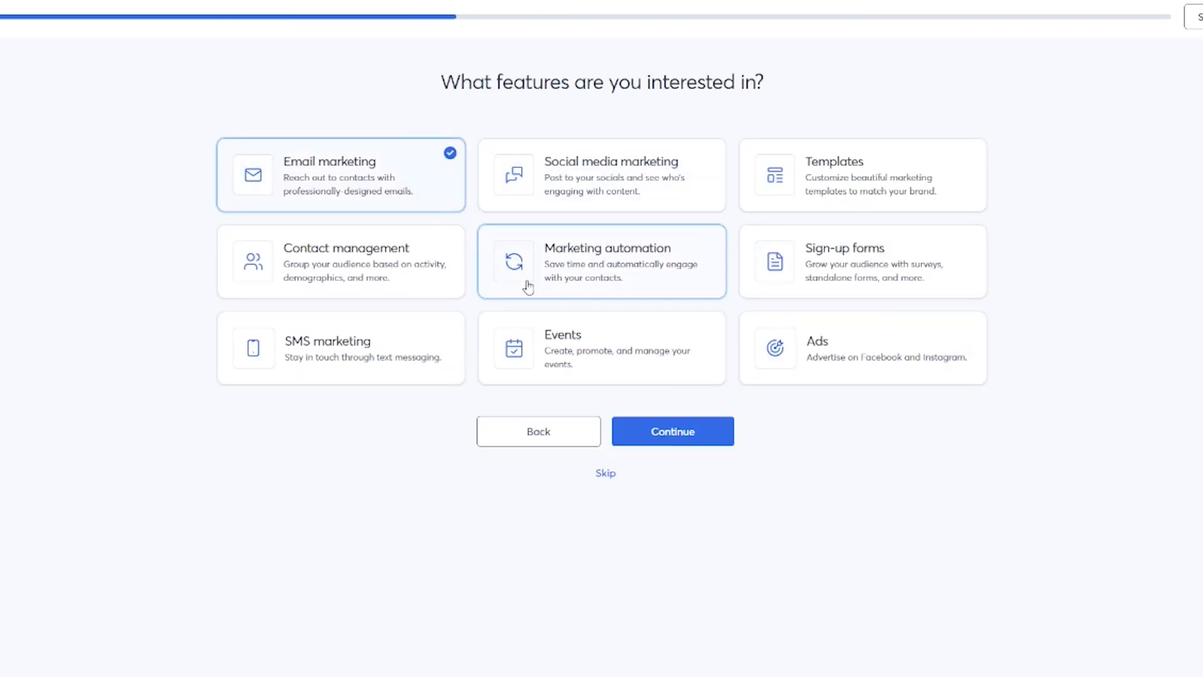
{"action": "left_click", "coordinate": [434, 260]}
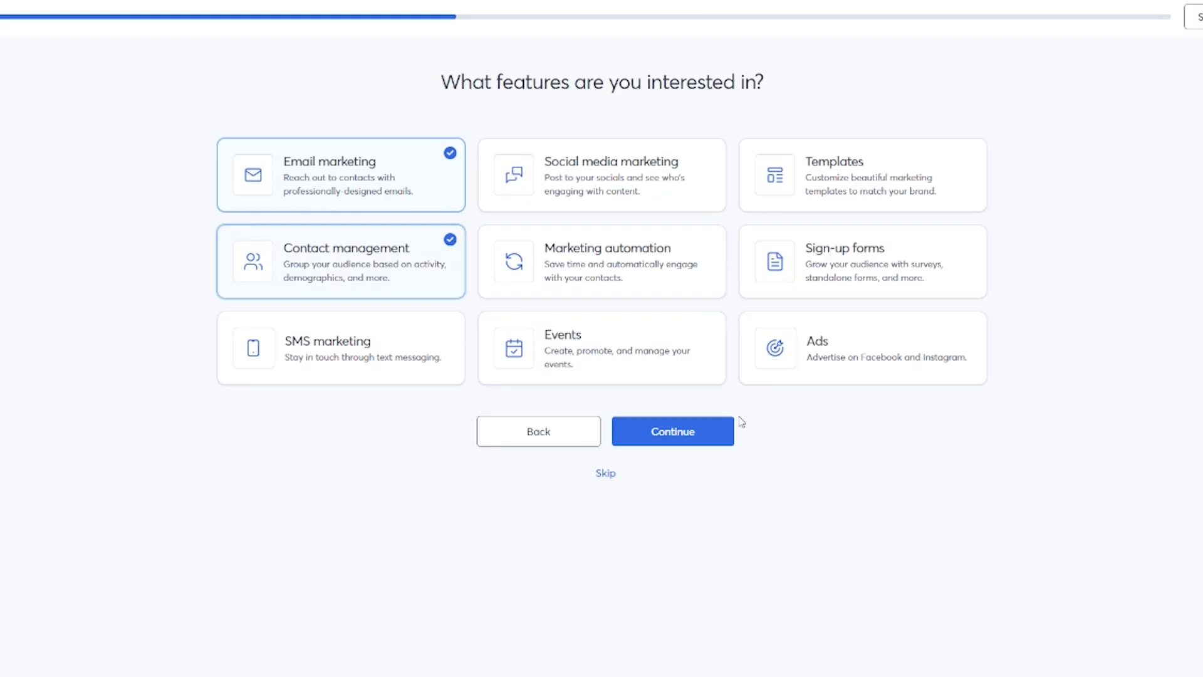
{"action": "left_click", "coordinate": [827, 262]}
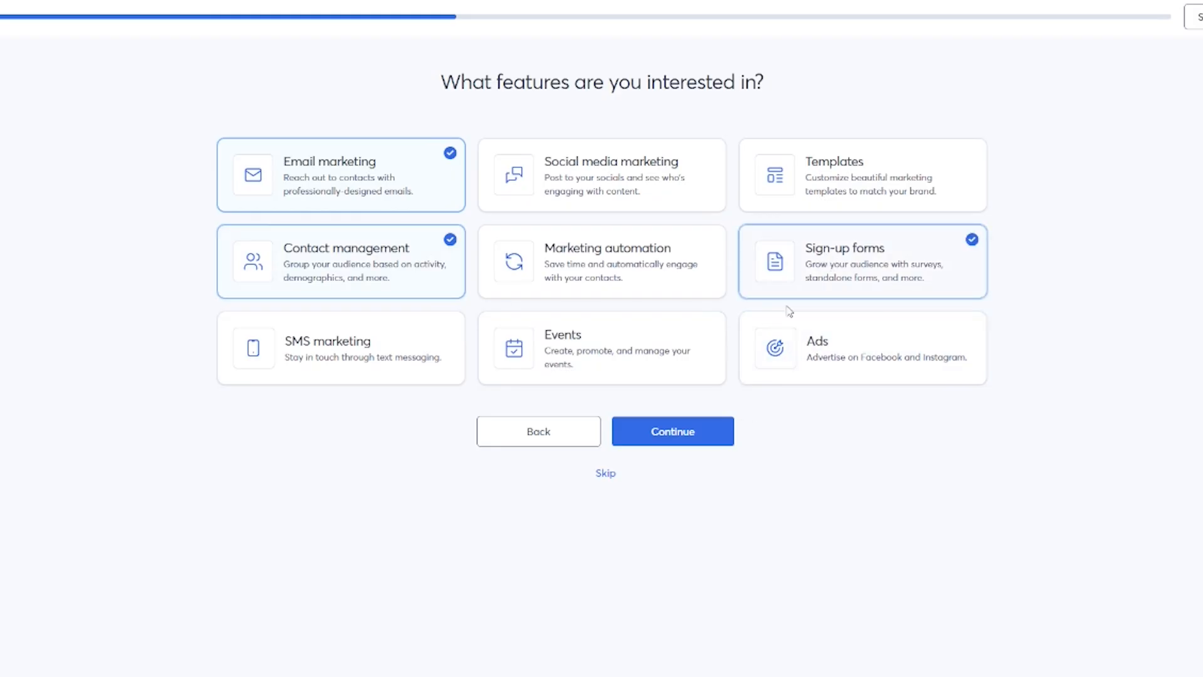
{"action": "left_click", "coordinate": [702, 438]}
{"action": "left_click", "coordinate": [904, 193]}
{"action": "left_click", "coordinate": [389, 283]}
{"action": "left_click", "coordinate": [406, 348]}
{"action": "left_click", "coordinate": [597, 356]}
{"action": "left_click", "coordinate": [693, 466]}
{"action": "left_click", "coordinate": [582, 191]}
{"action": "type", "text": "www.dotcomdollar.com"}
{"action": "left_click", "coordinate": [716, 252]}
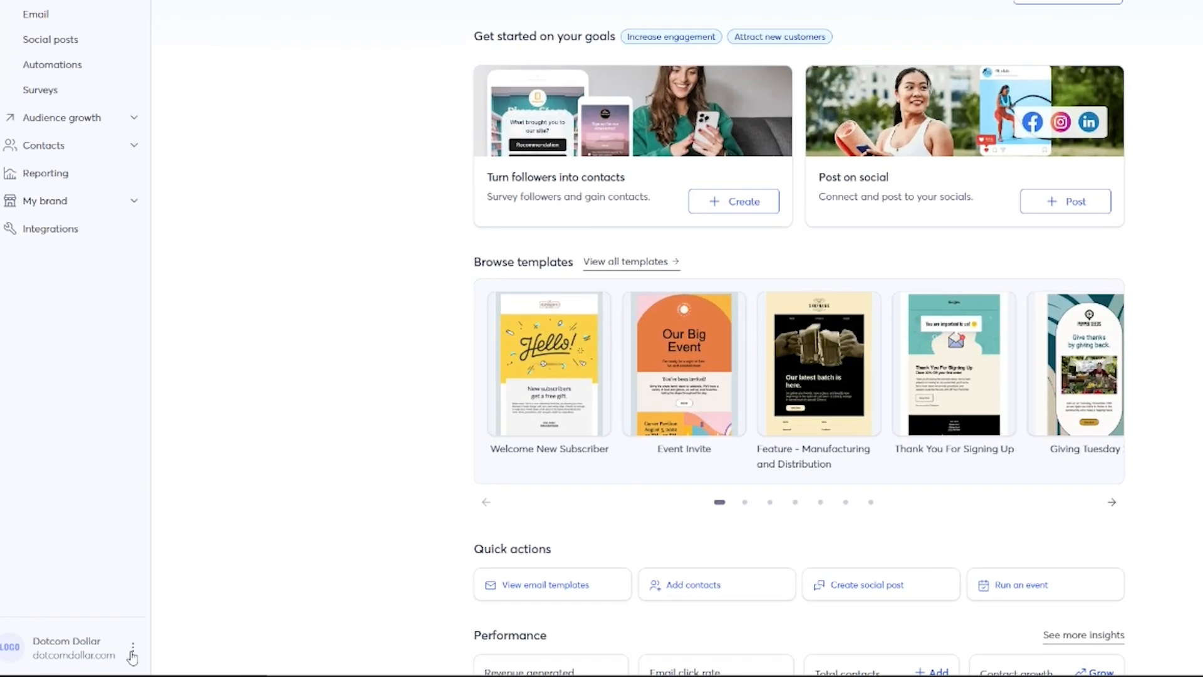
Open the account Settings and edit the business details.
{"action": "left_click", "coordinate": [130, 651]}
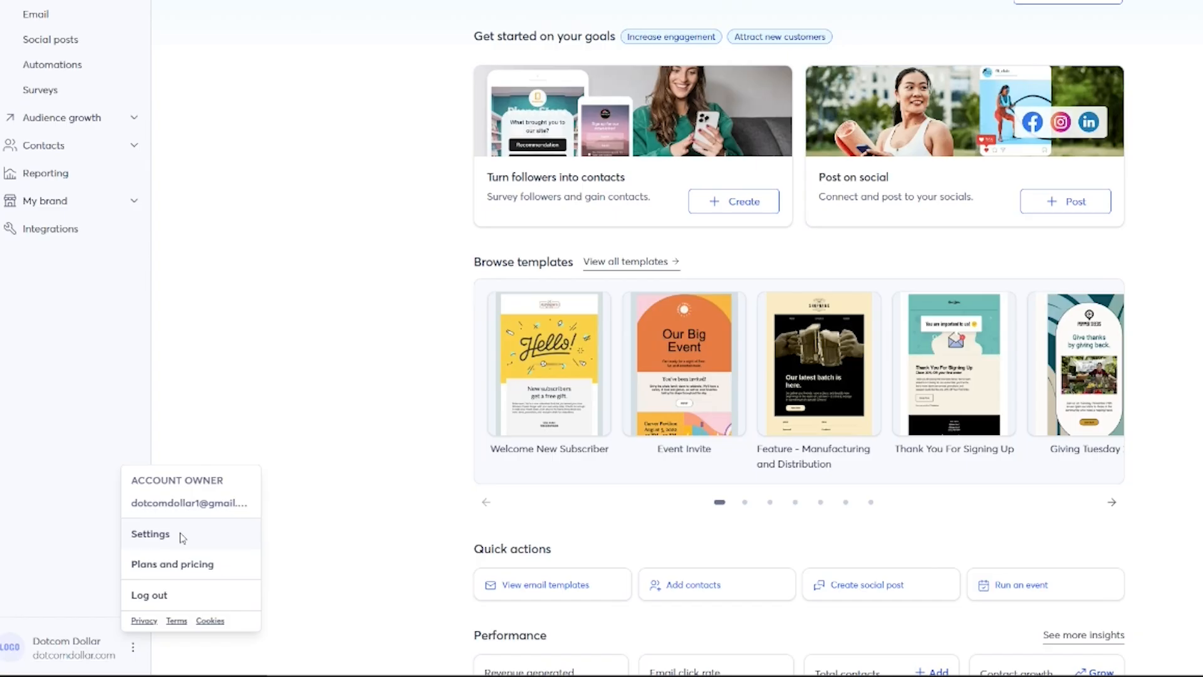
{"action": "left_click", "coordinate": [151, 533]}
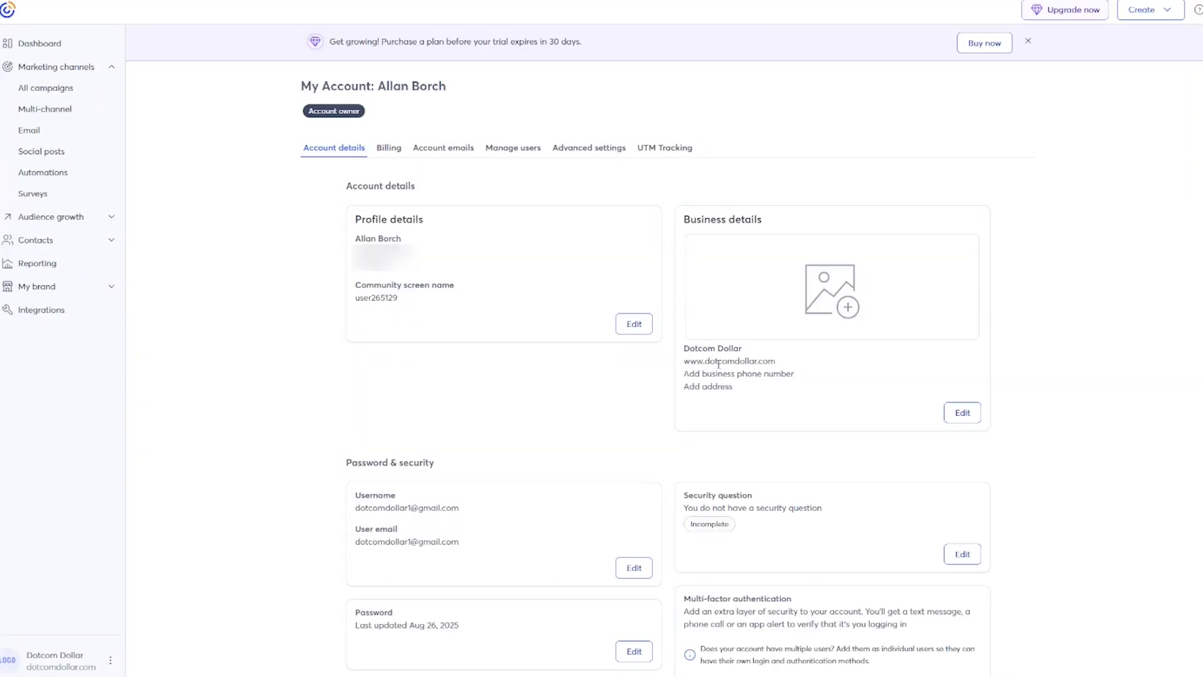
{"action": "left_click", "coordinate": [960, 416]}
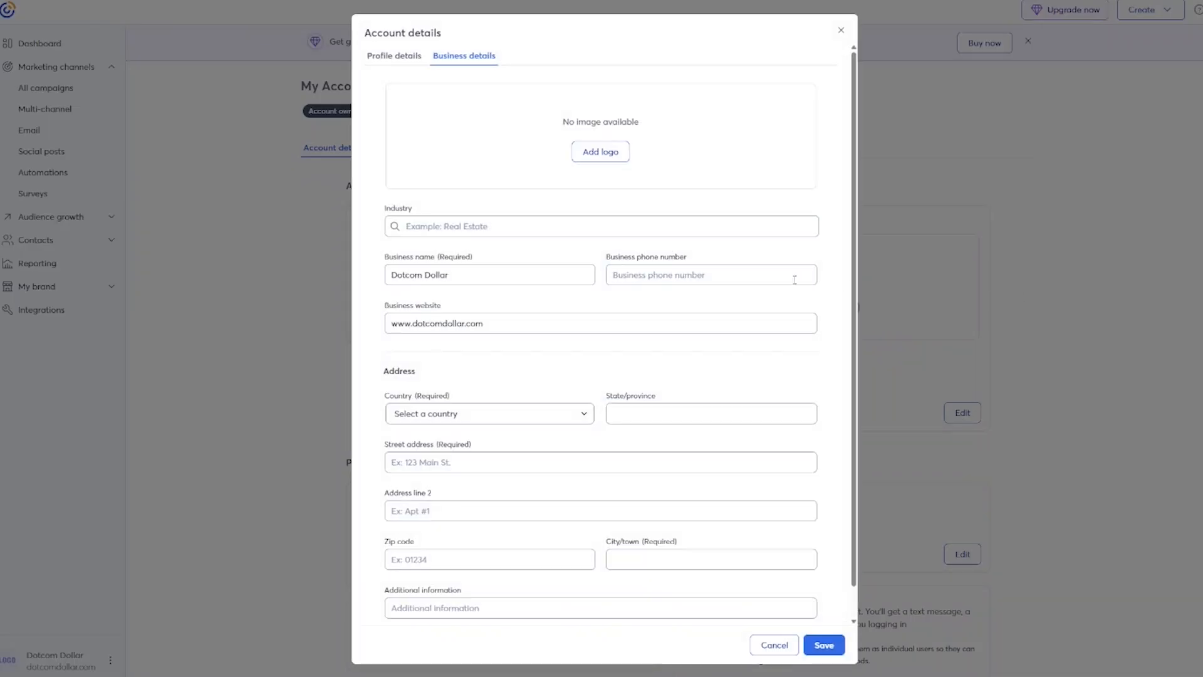
Set the business address country to United States and state to Wyoming, and save.
{"action": "left_click", "coordinate": [467, 415]}
{"action": "key", "text": "Down"}
{"action": "key", "text": "Return"}
{"action": "left_click", "coordinate": [620, 413]}
{"action": "scroll", "coordinate": [620, 393], "scroll_direction": "down", "scroll_amount": 10}
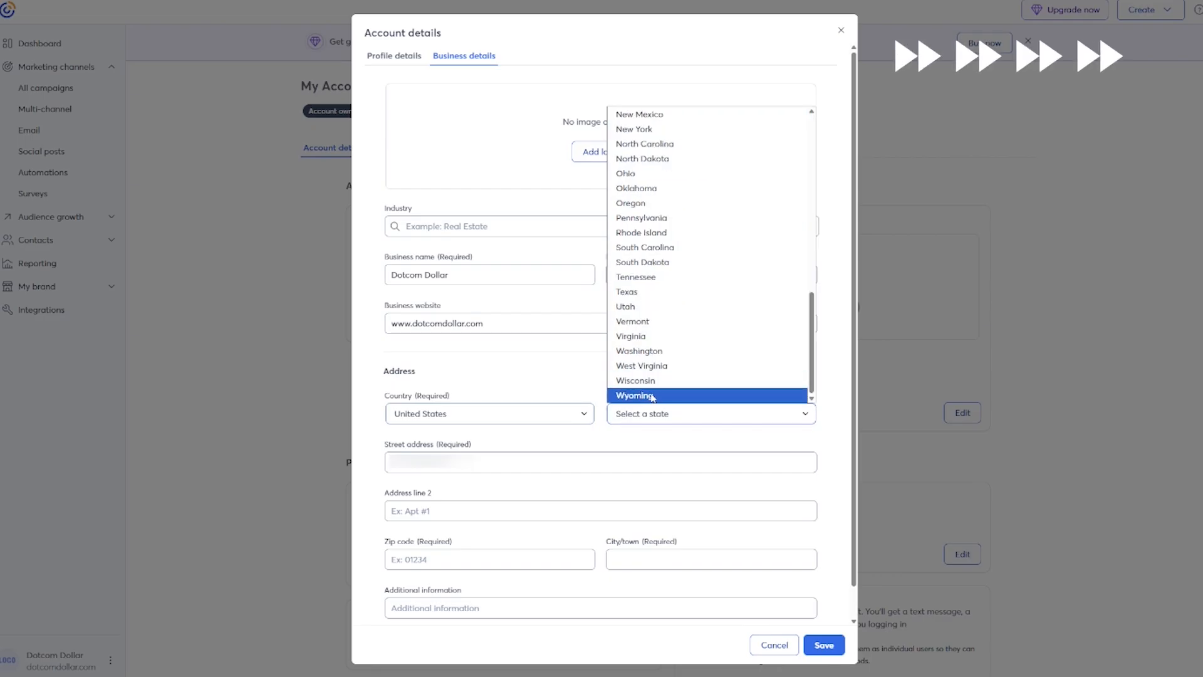
{"action": "left_click", "coordinate": [620, 393]}
{"action": "key", "text": "Tab"}
{"action": "key", "text": "Tab"}
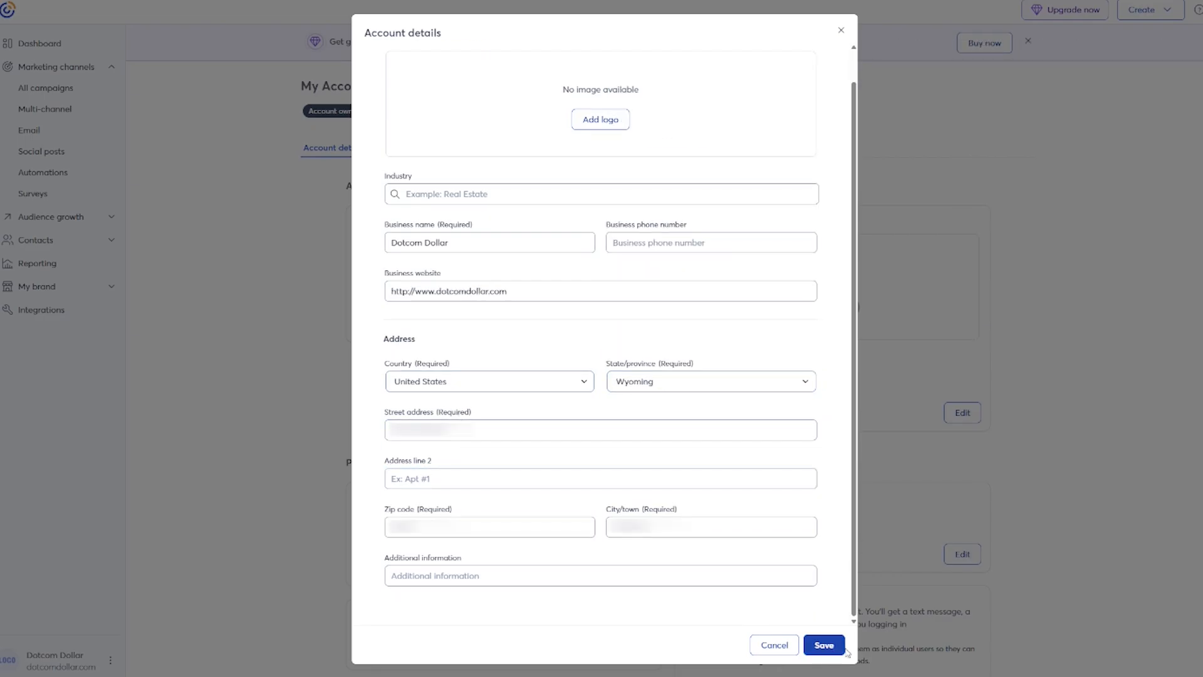
{"action": "left_click", "coordinate": [844, 649]}
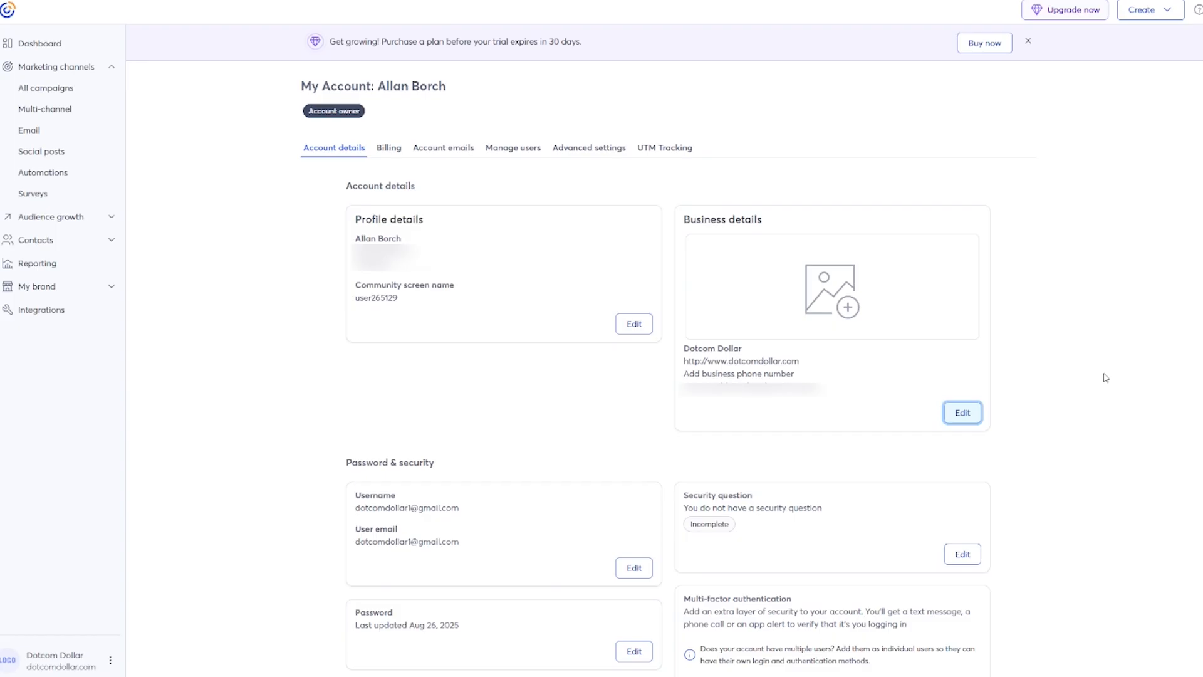
{"action": "left_click", "coordinate": [1033, 295]}
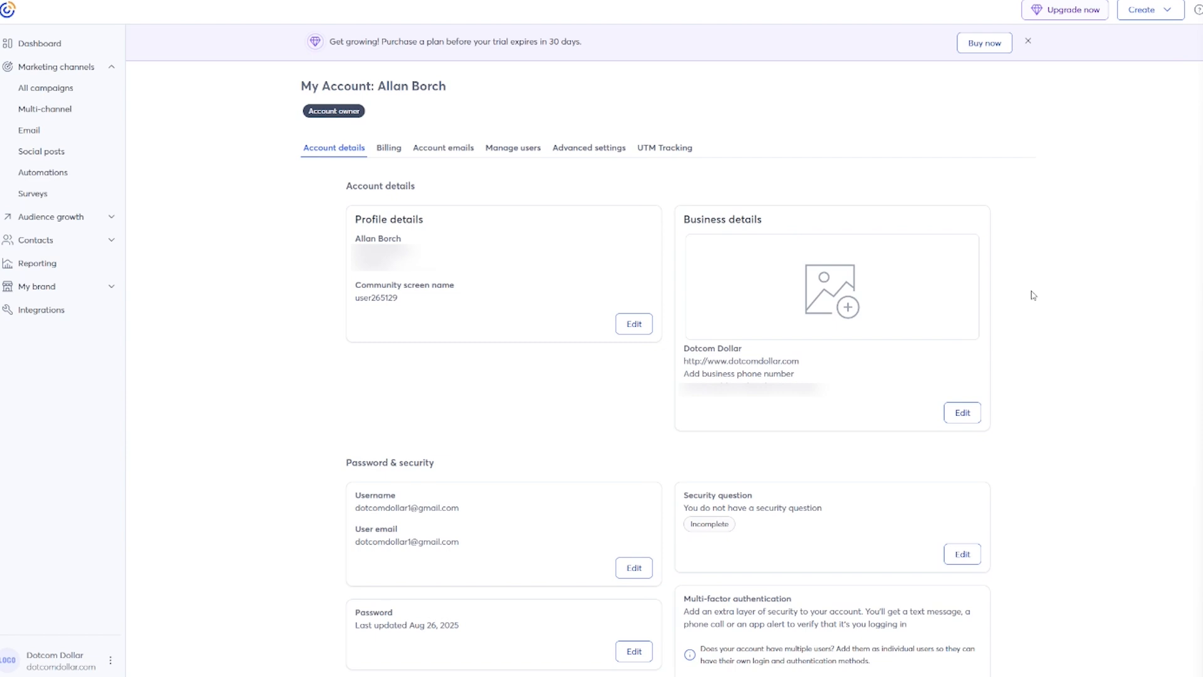
{"action": "scroll", "coordinate": [1033, 337], "scroll_direction": "down", "scroll_amount": 2}
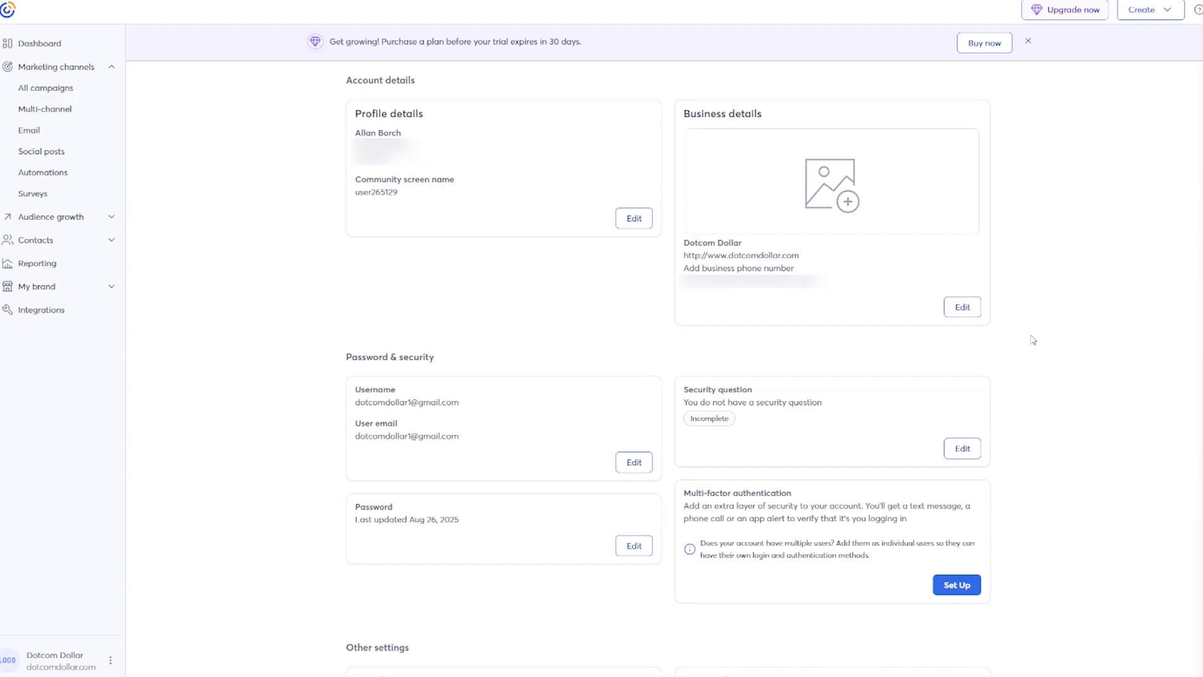
Add the business sender address as a new default from email and check the inbox for verification.
{"action": "scroll", "coordinate": [1028, 344], "scroll_direction": "down", "scroll_amount": 8}
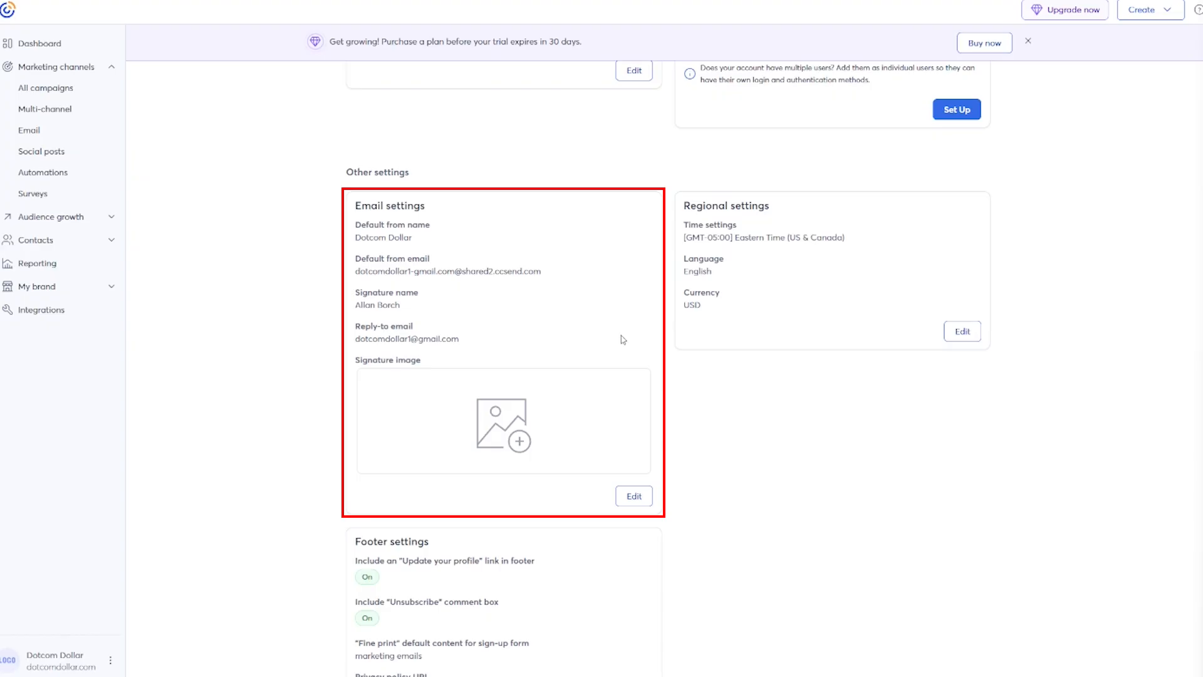
{"action": "left_click", "coordinate": [634, 496]}
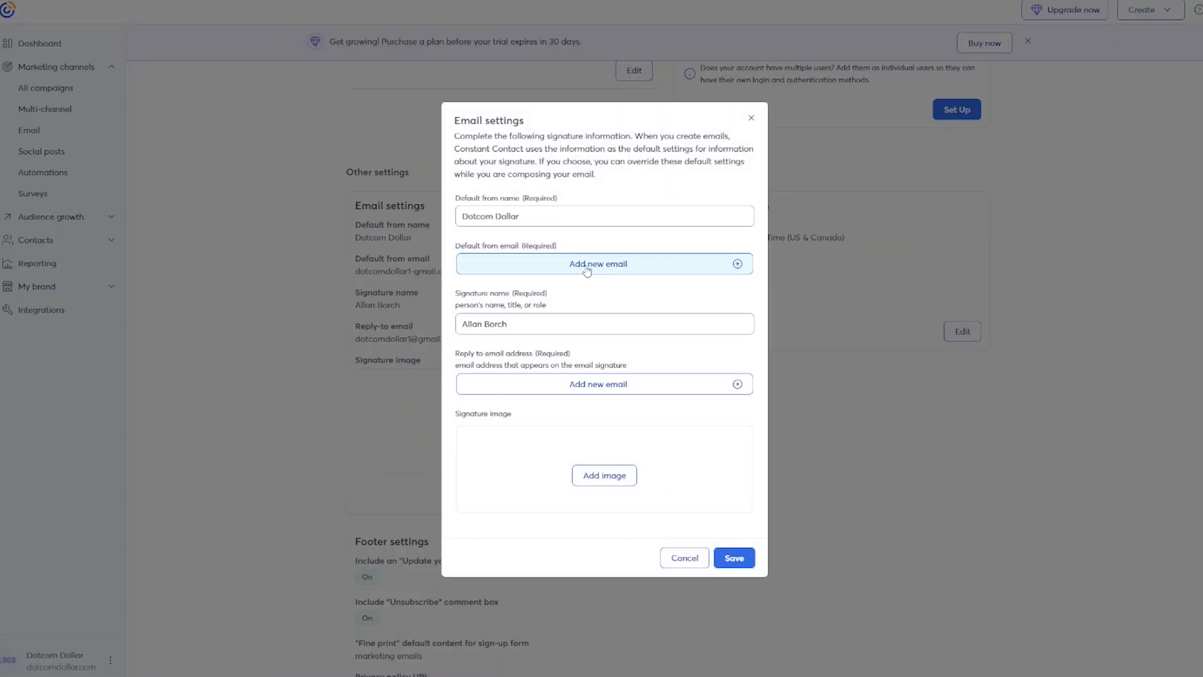
{"action": "left_click", "coordinate": [586, 268]}
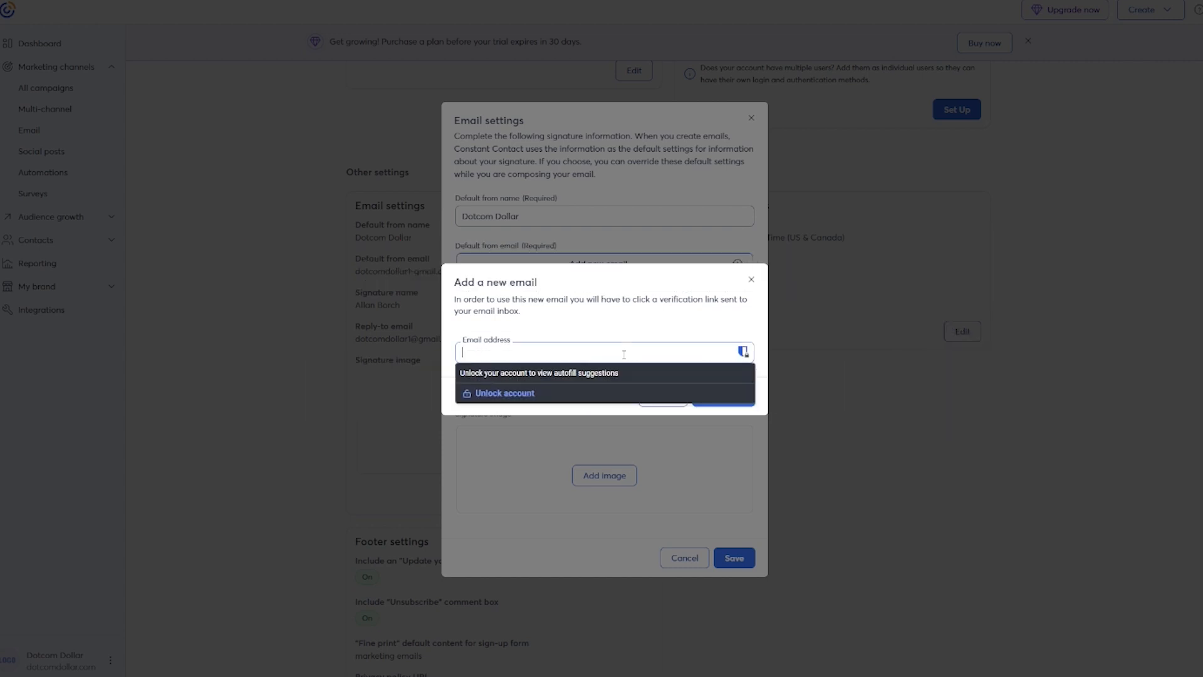
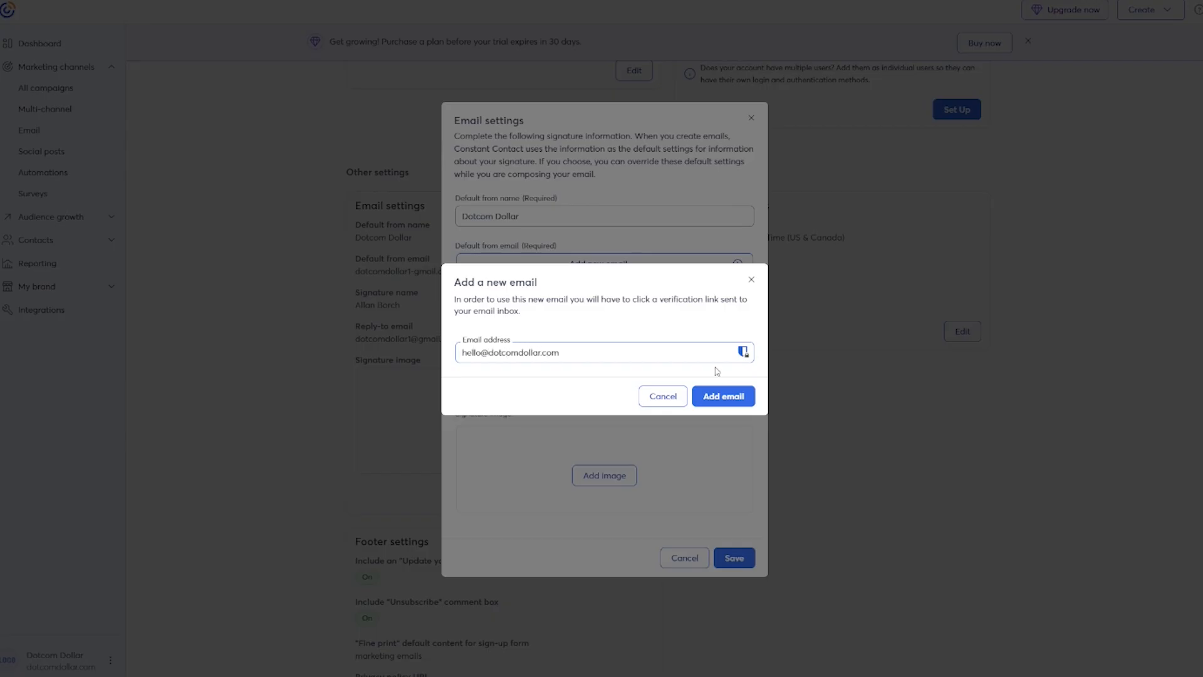
{"action": "left_click", "coordinate": [745, 404]}
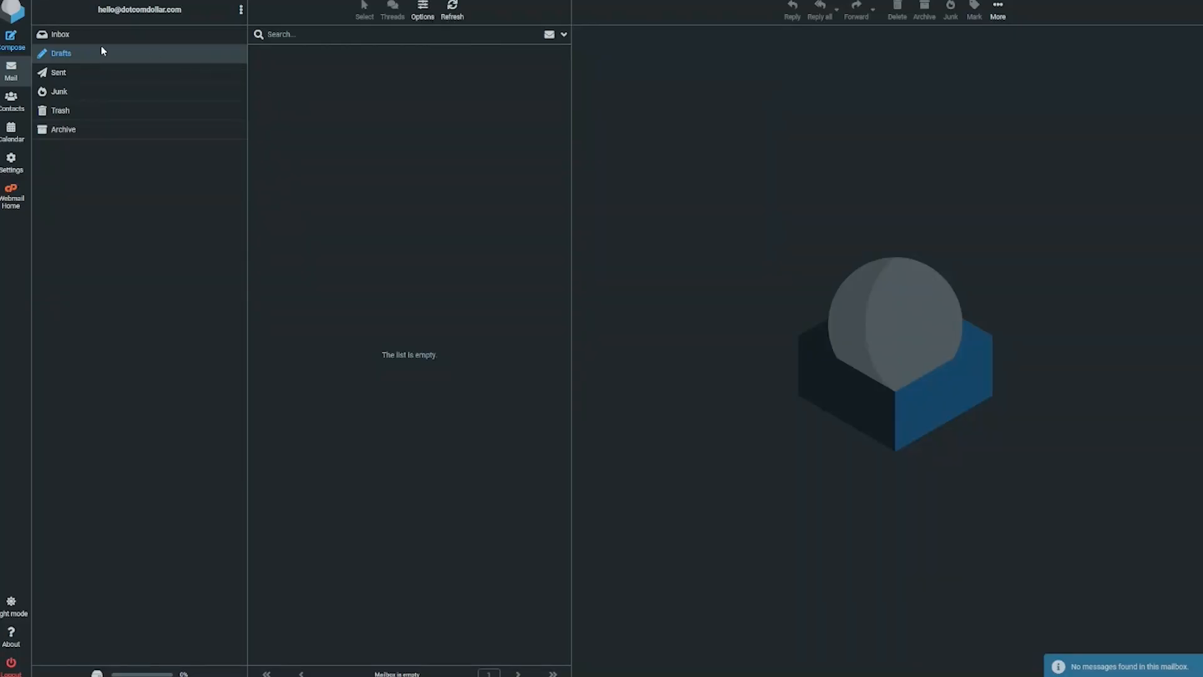
{"action": "left_click", "coordinate": [94, 35]}
Open the 'Verify your email address' message, verify the sender, and go back to Constant Contact.
{"action": "left_click", "coordinate": [367, 63]}
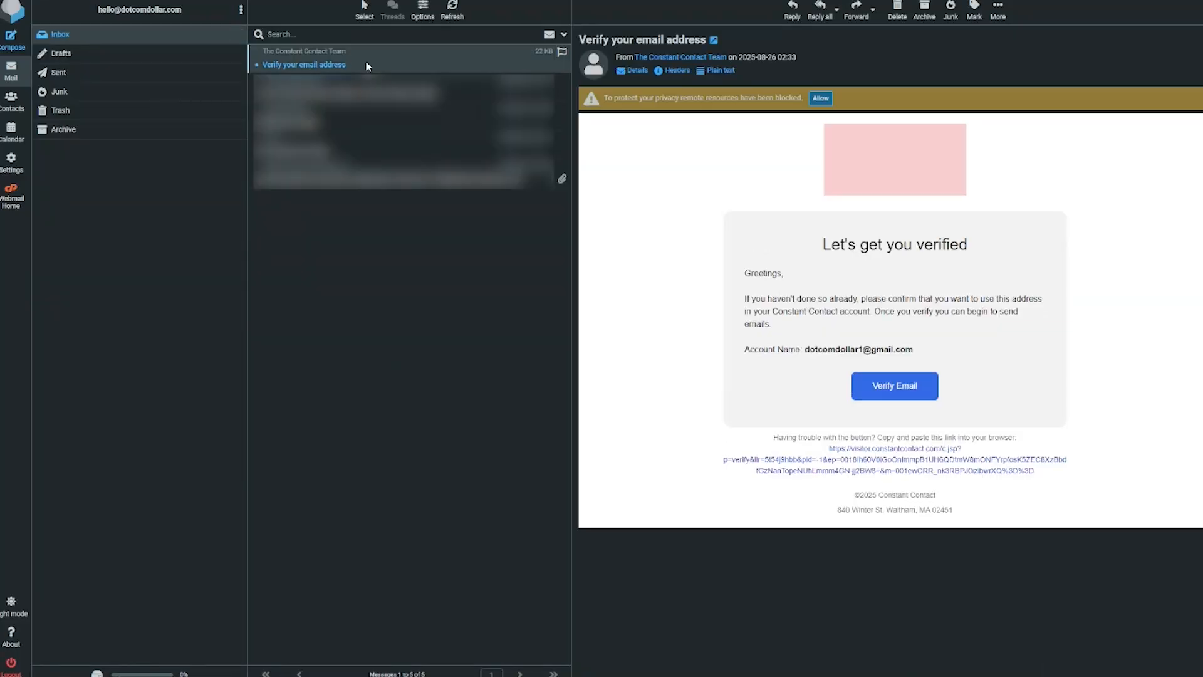
{"action": "left_click", "coordinate": [898, 391]}
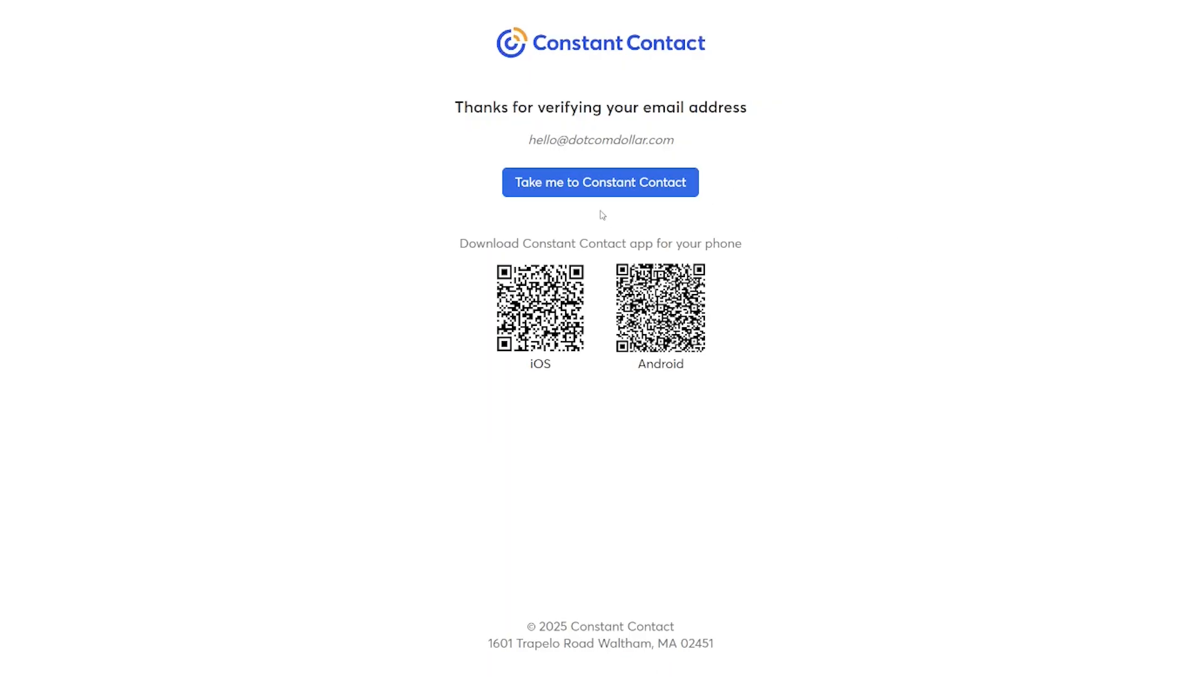
{"action": "left_click", "coordinate": [581, 196]}
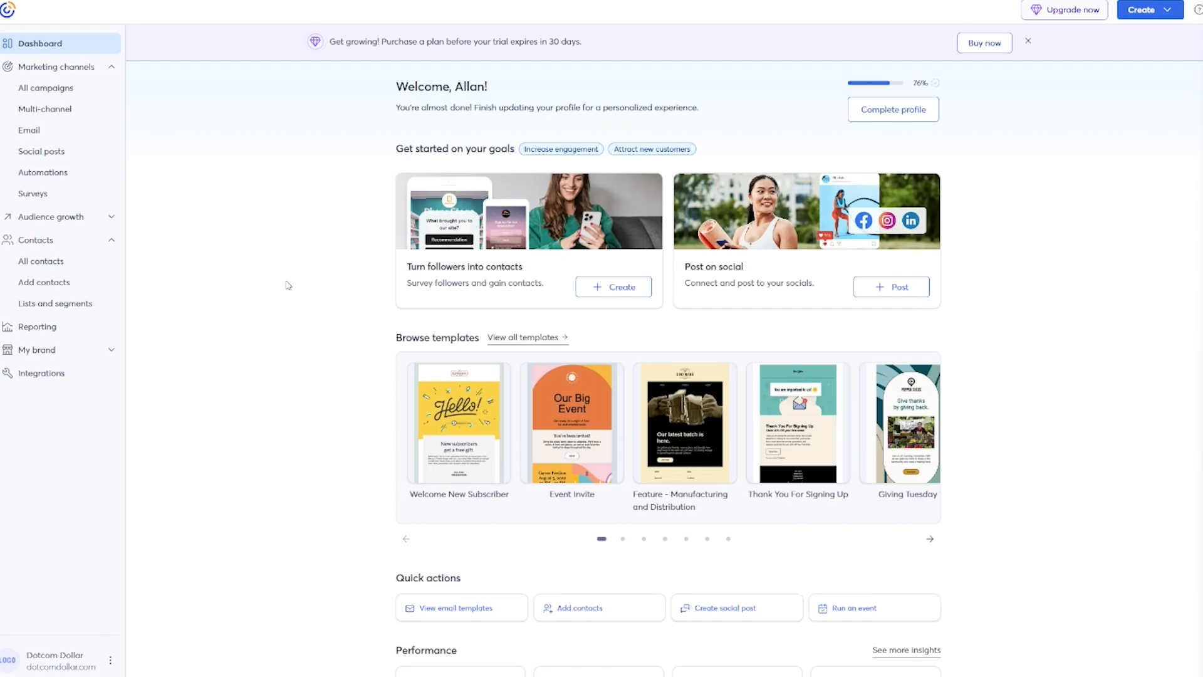
Go from the contacts list to the form for adding several contacts.
{"action": "left_click", "coordinate": [34, 262]}
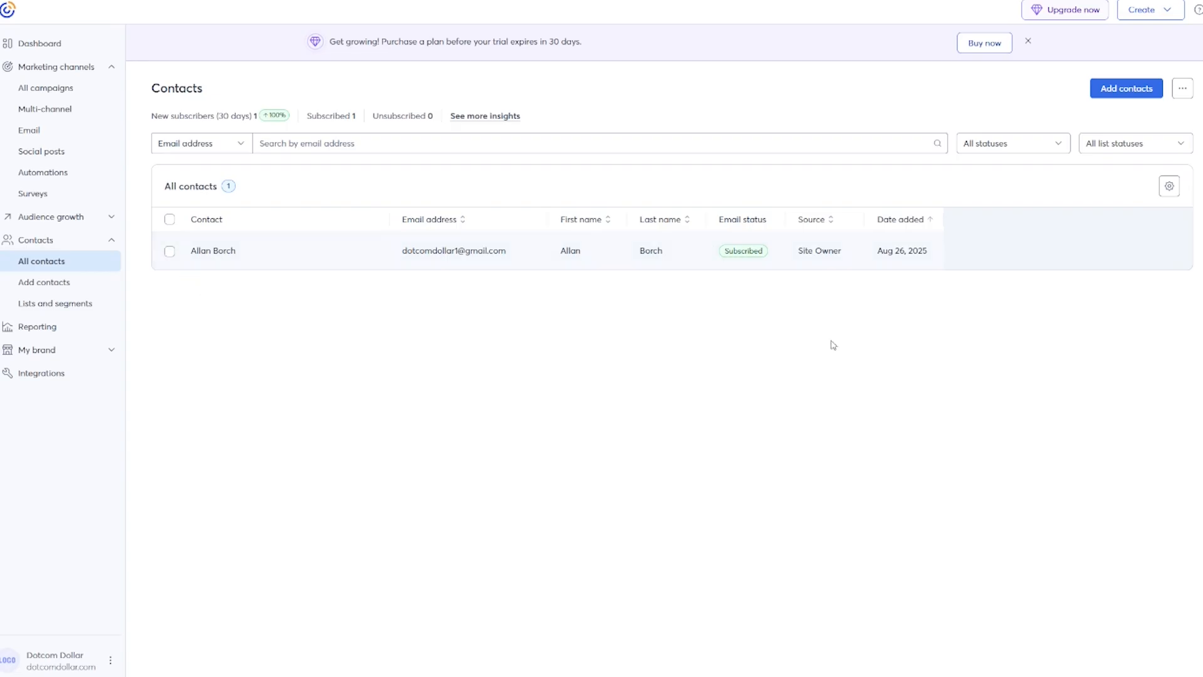
{"action": "left_click", "coordinate": [1144, 102]}
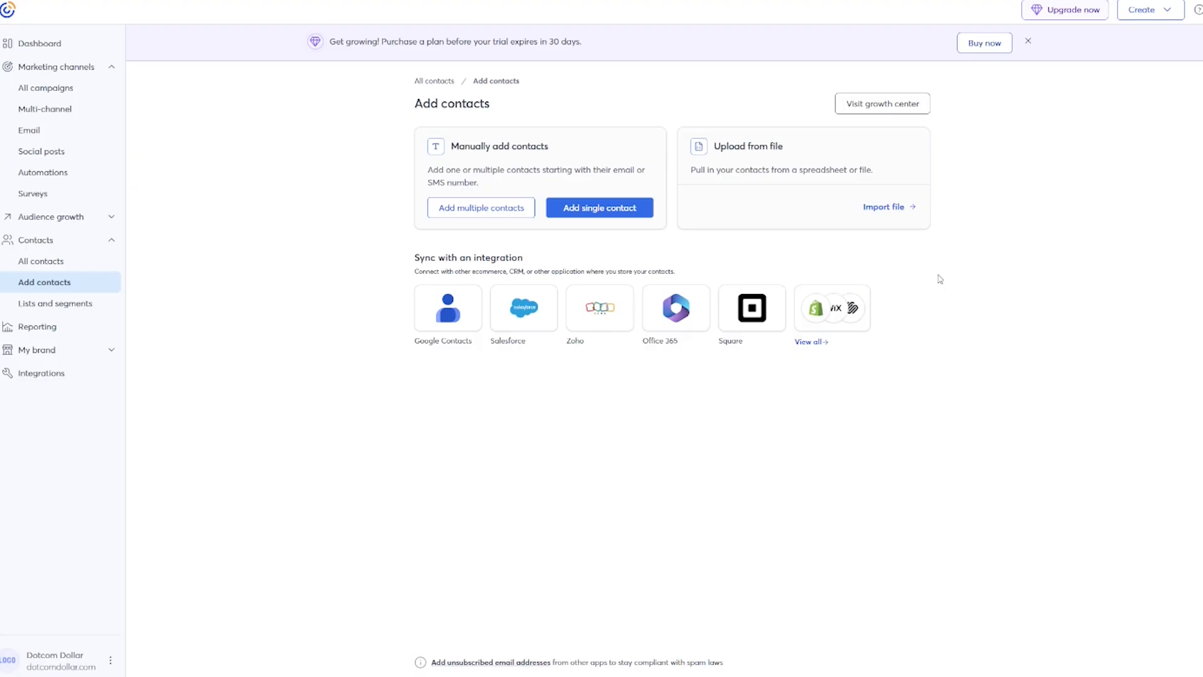
{"action": "left_click", "coordinate": [467, 217]}
Import the subscribers_active.csv file from the computer and continue to field mapping.
{"action": "left_click", "coordinate": [890, 213]}
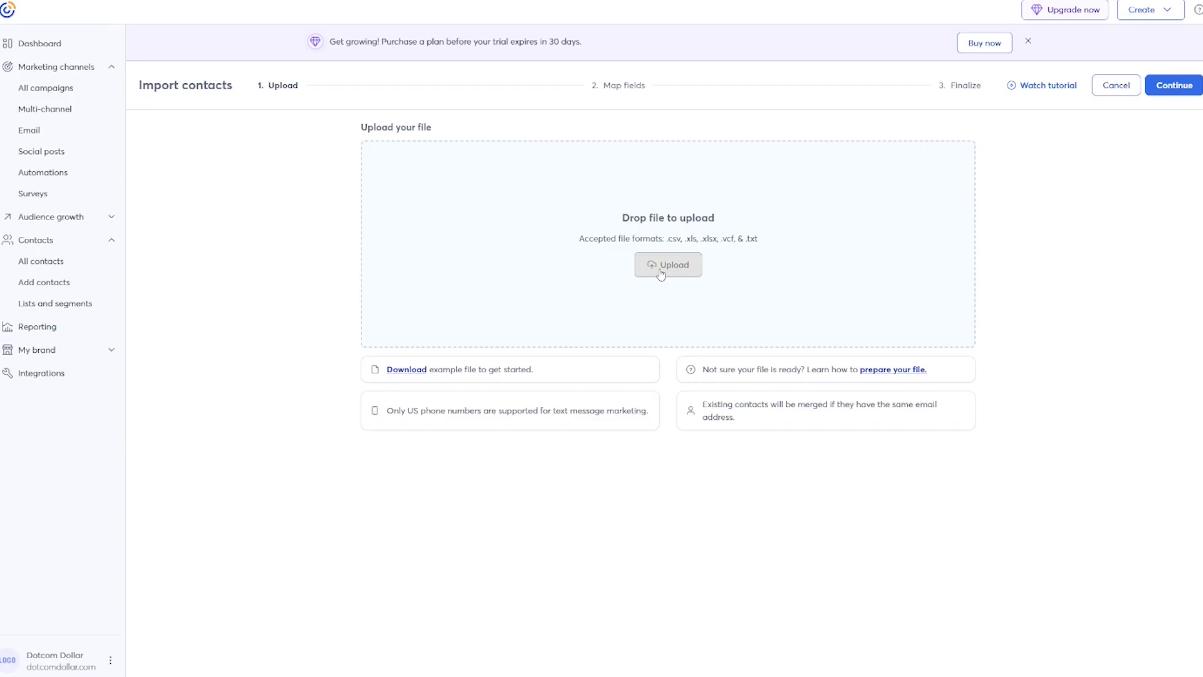
{"action": "left_click", "coordinate": [661, 273]}
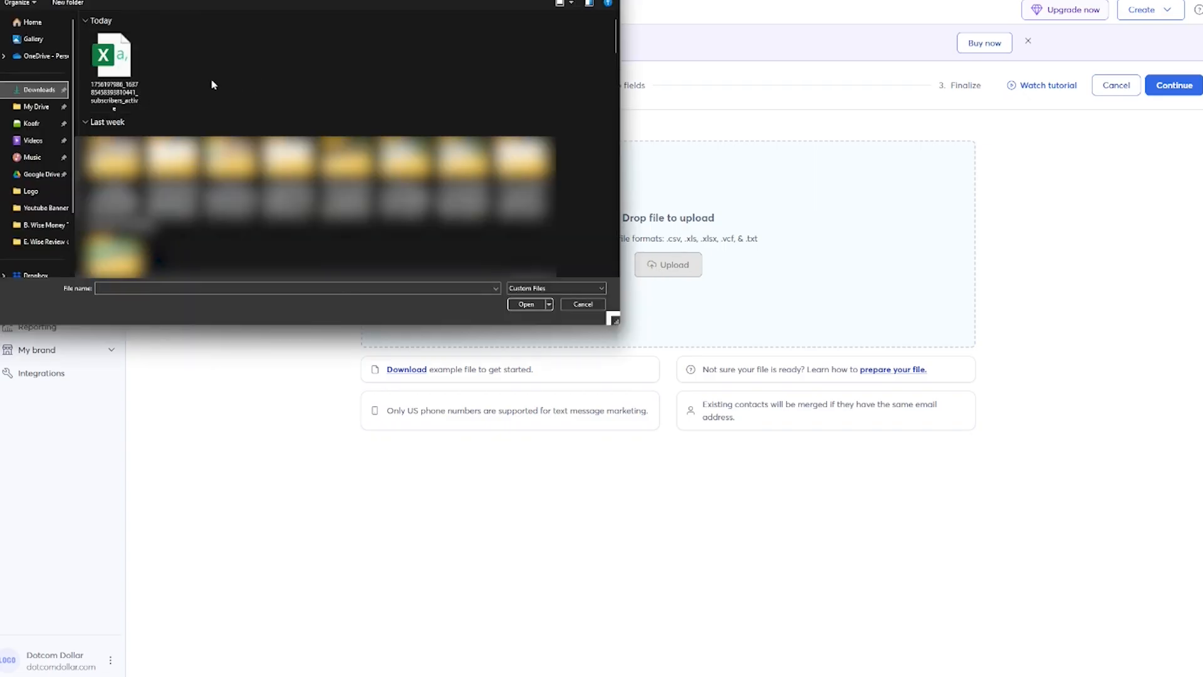
{"action": "left_click", "coordinate": [119, 78]}
{"action": "left_click", "coordinate": [525, 303]}
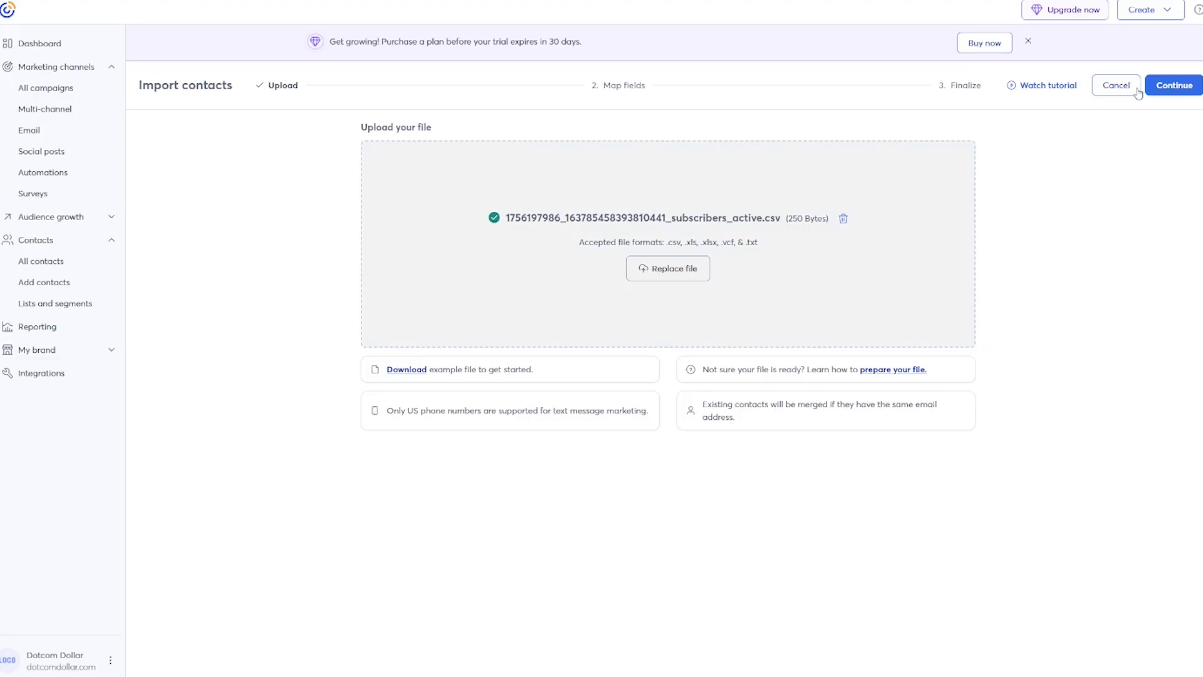
{"action": "left_click", "coordinate": [1177, 91]}
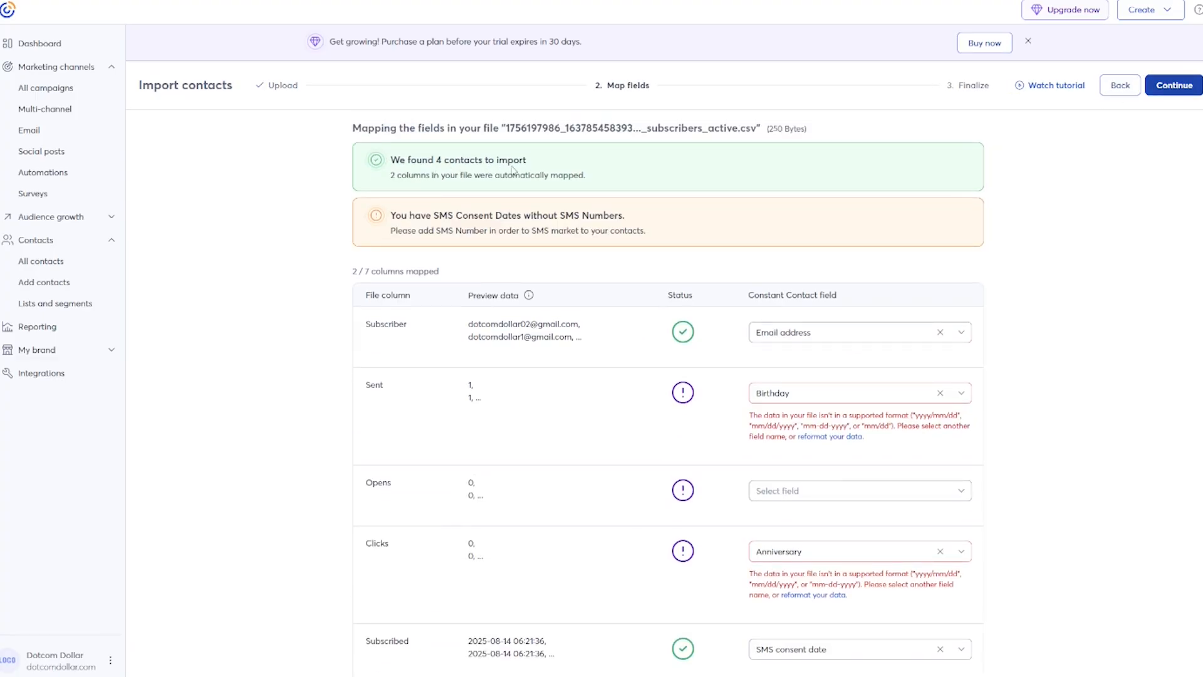
Set the Sent, Opens, Clicks and Subscribed columns to Skip field.
{"action": "scroll", "coordinate": [1021, 273], "scroll_direction": "down", "scroll_amount": 2}
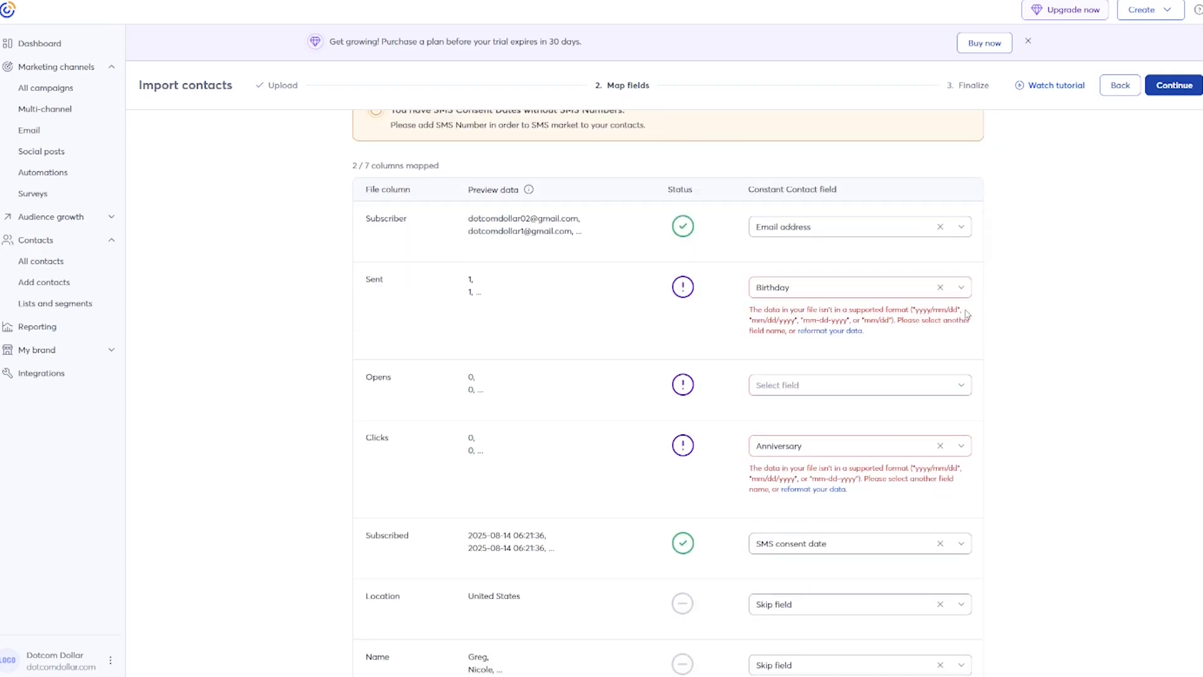
{"action": "scroll", "coordinate": [1012, 322], "scroll_direction": "down", "scroll_amount": 1}
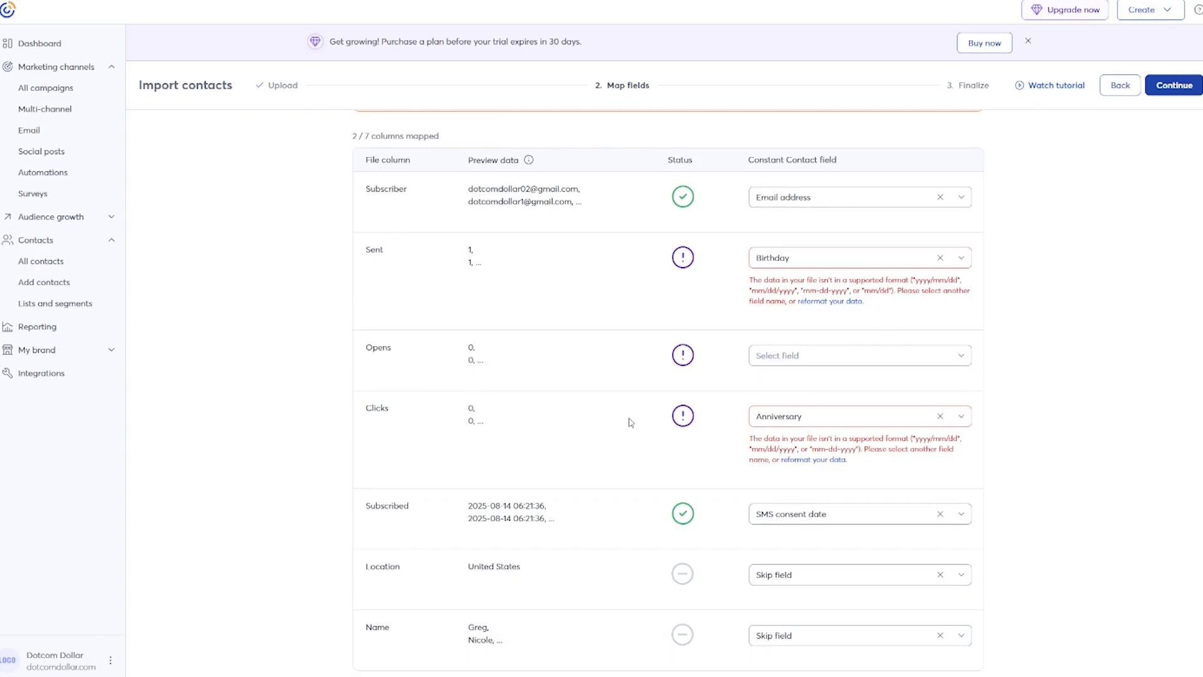
{"action": "left_click", "coordinate": [942, 260]}
{"action": "left_click", "coordinate": [937, 293]}
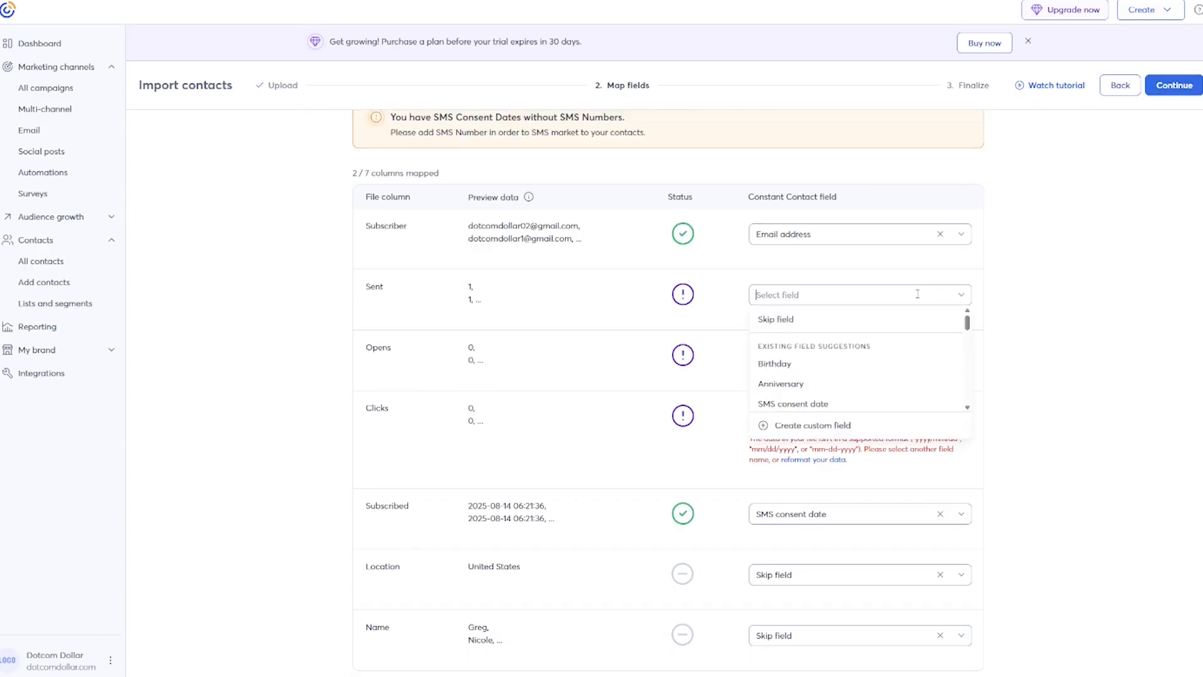
{"action": "left_click", "coordinate": [788, 329]}
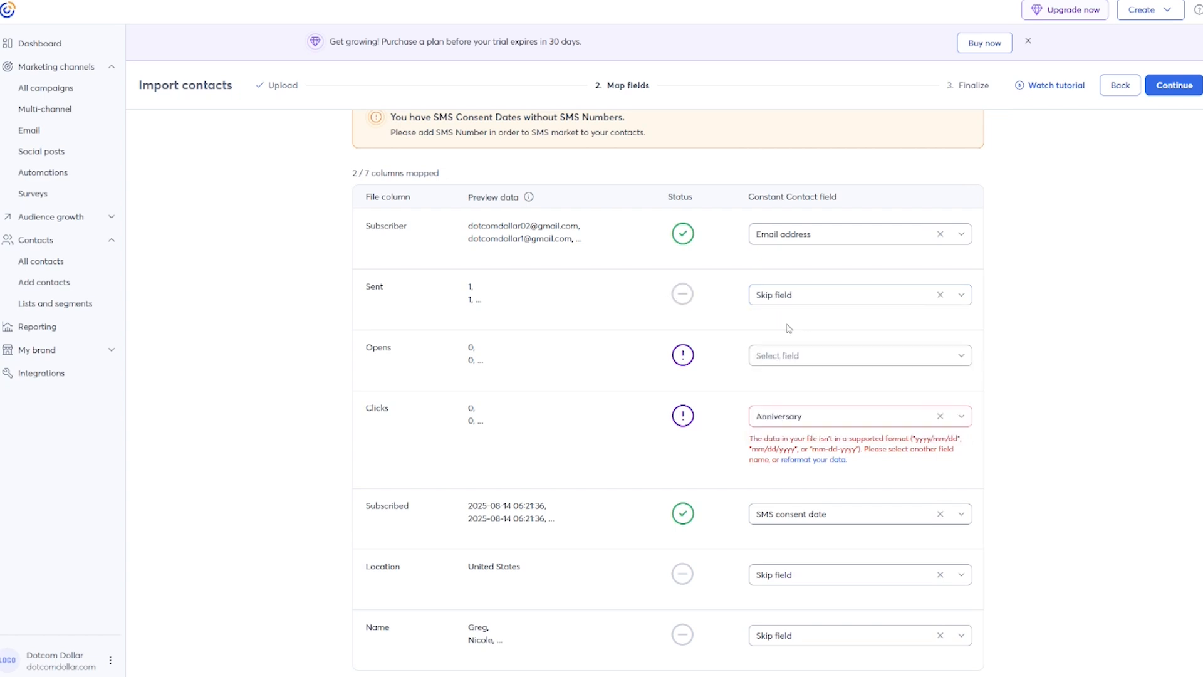
{"action": "left_click", "coordinate": [867, 357]}
{"action": "left_click", "coordinate": [827, 382]}
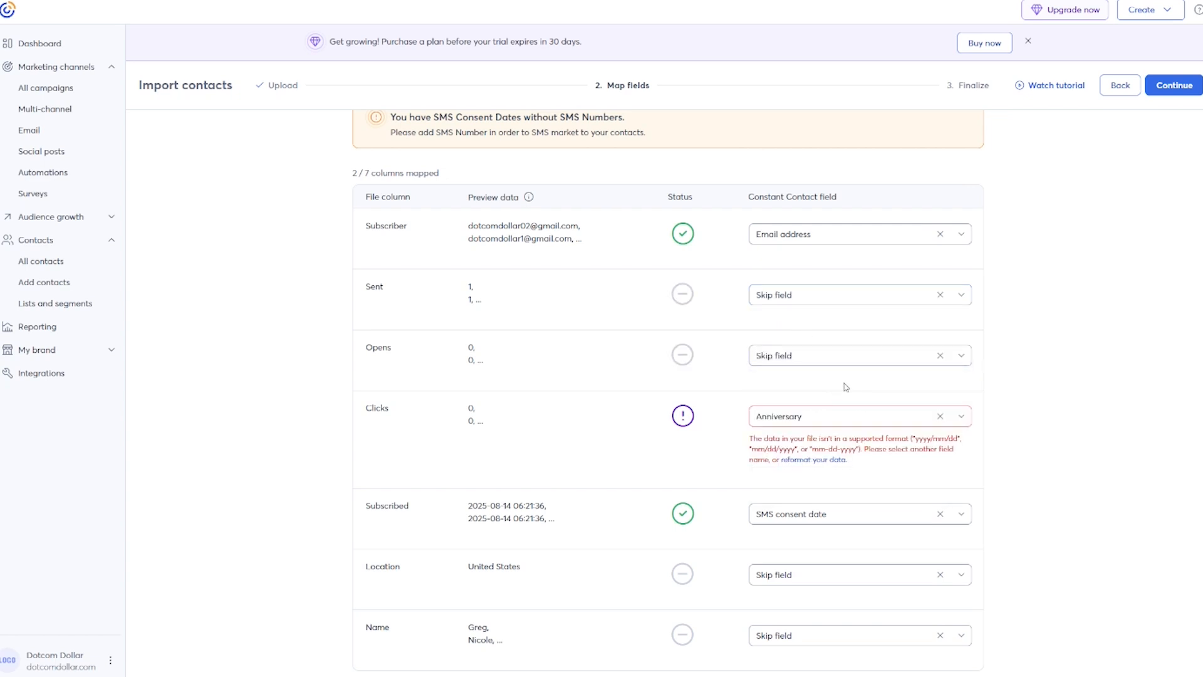
{"action": "left_click", "coordinate": [938, 417]}
{"action": "left_click", "coordinate": [958, 451]}
{"action": "left_click", "coordinate": [803, 479]}
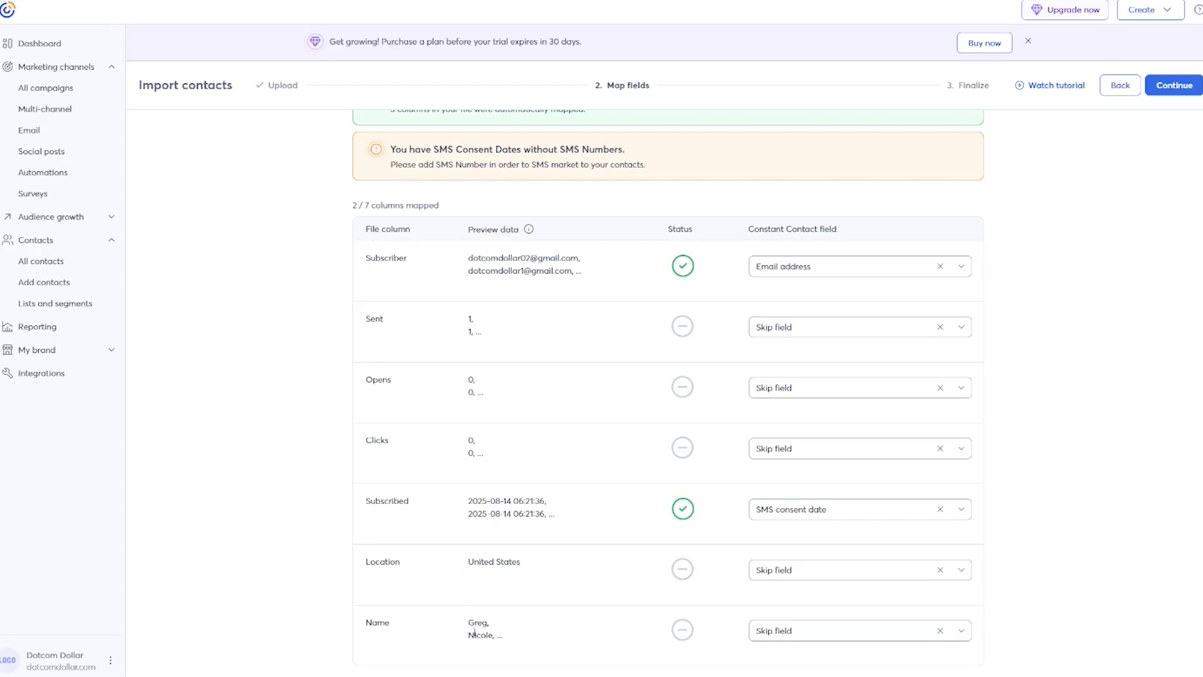
{"action": "left_click", "coordinate": [940, 508]}
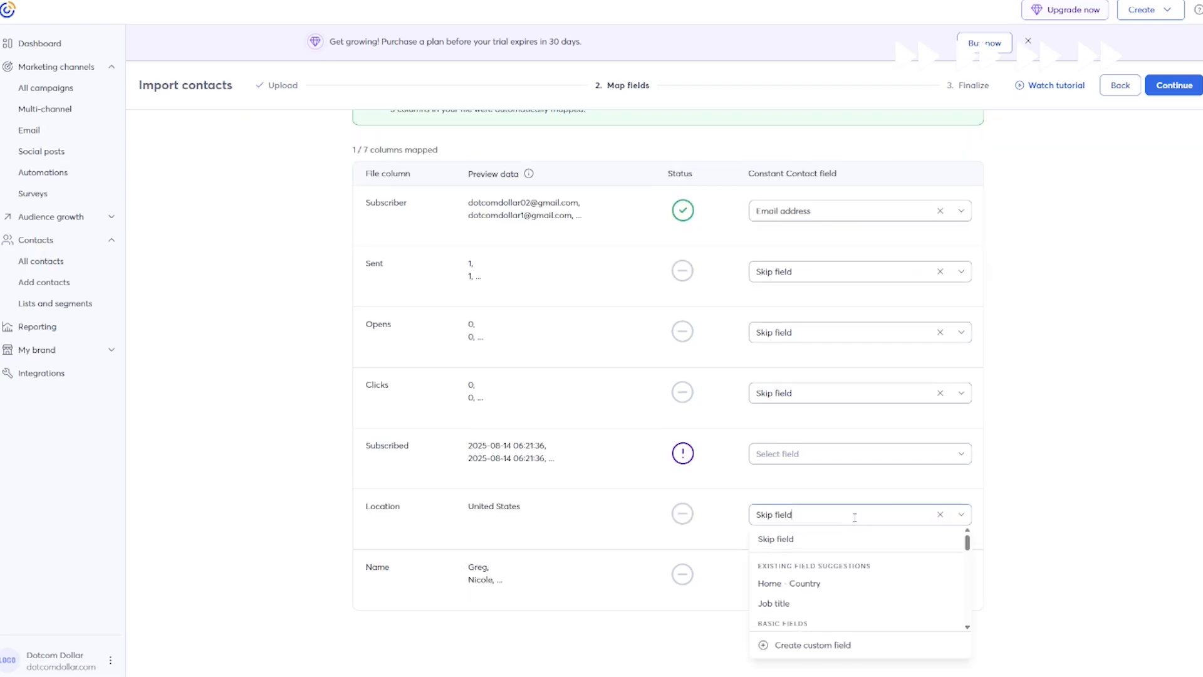
{"action": "left_click", "coordinate": [804, 478]}
Map Location to Home - Country and Name to First name, then continue to Finalize.
{"action": "left_click", "coordinate": [940, 514]}
{"action": "left_click", "coordinate": [892, 514]}
{"action": "scroll", "coordinate": [892, 577], "scroll_direction": "down", "scroll_amount": 7}
{"action": "scroll", "coordinate": [835, 561], "scroll_direction": "up", "scroll_amount": 8}
{"action": "left_click", "coordinate": [810, 582]}
{"action": "left_click", "coordinate": [939, 575]}
{"action": "left_click", "coordinate": [914, 575]}
{"action": "scroll", "coordinate": [835, 508], "scroll_direction": "down", "scroll_amount": 2}
{"action": "left_click", "coordinate": [832, 513]}
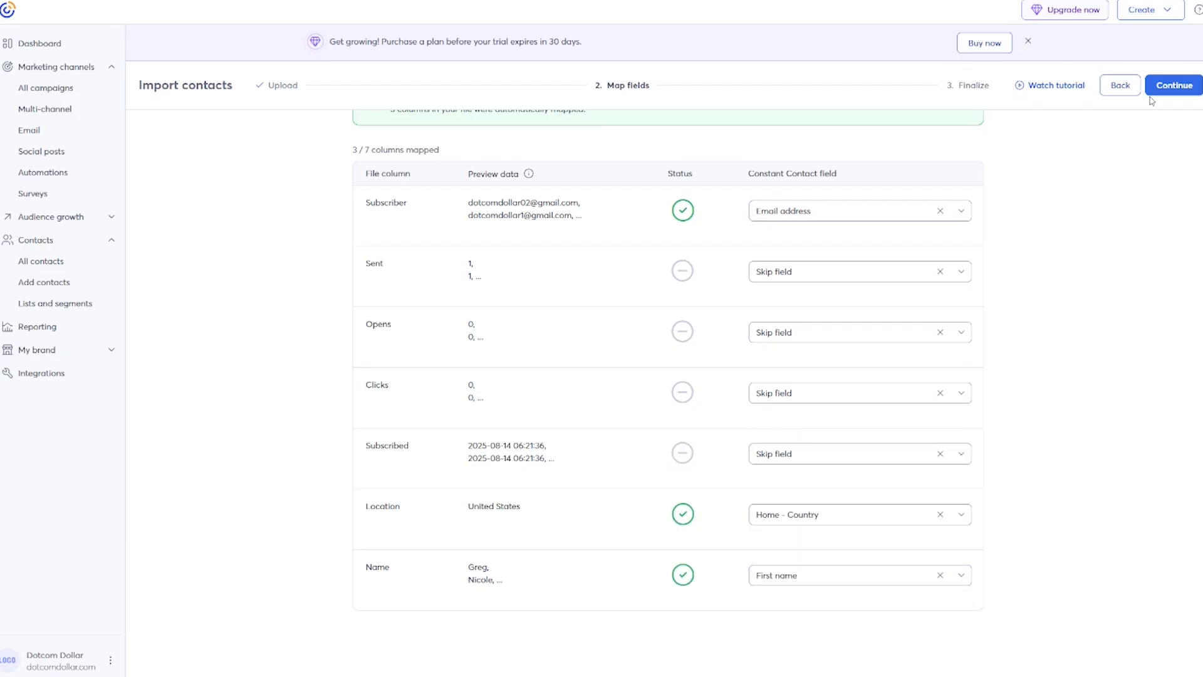
{"action": "left_click", "coordinate": [1171, 91]}
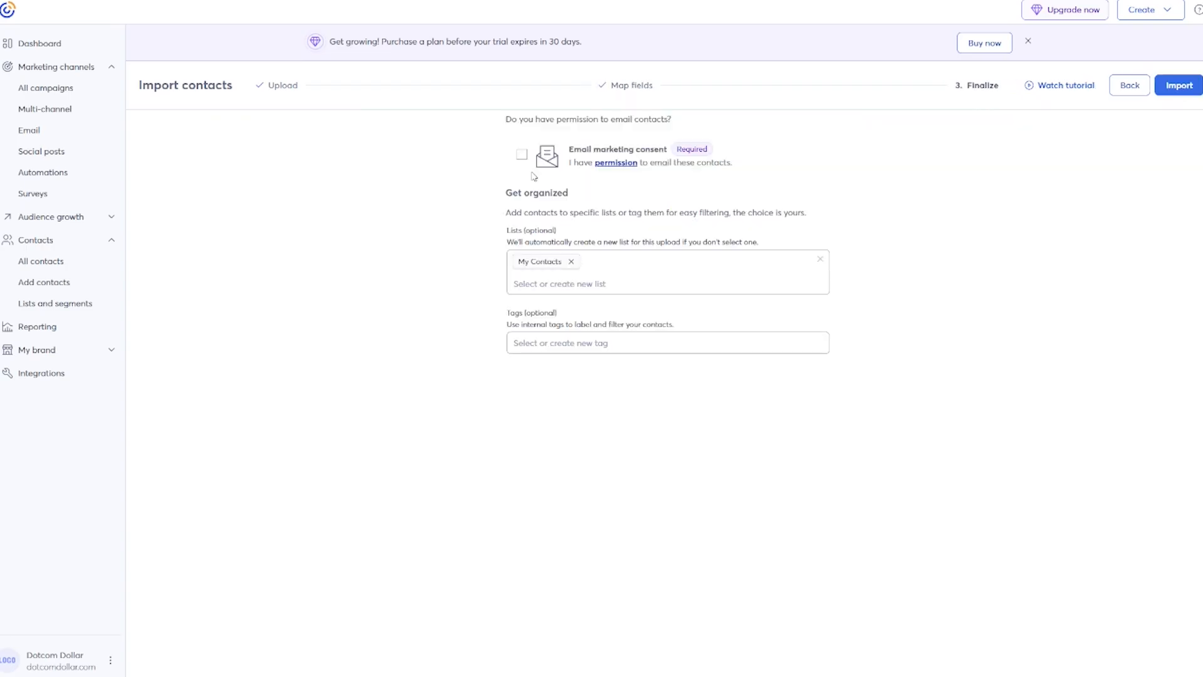
Confirm email marketing consent, import the contacts, and open Lists and segments.
{"action": "left_click", "coordinate": [522, 156]}
{"action": "left_click", "coordinate": [1177, 86]}
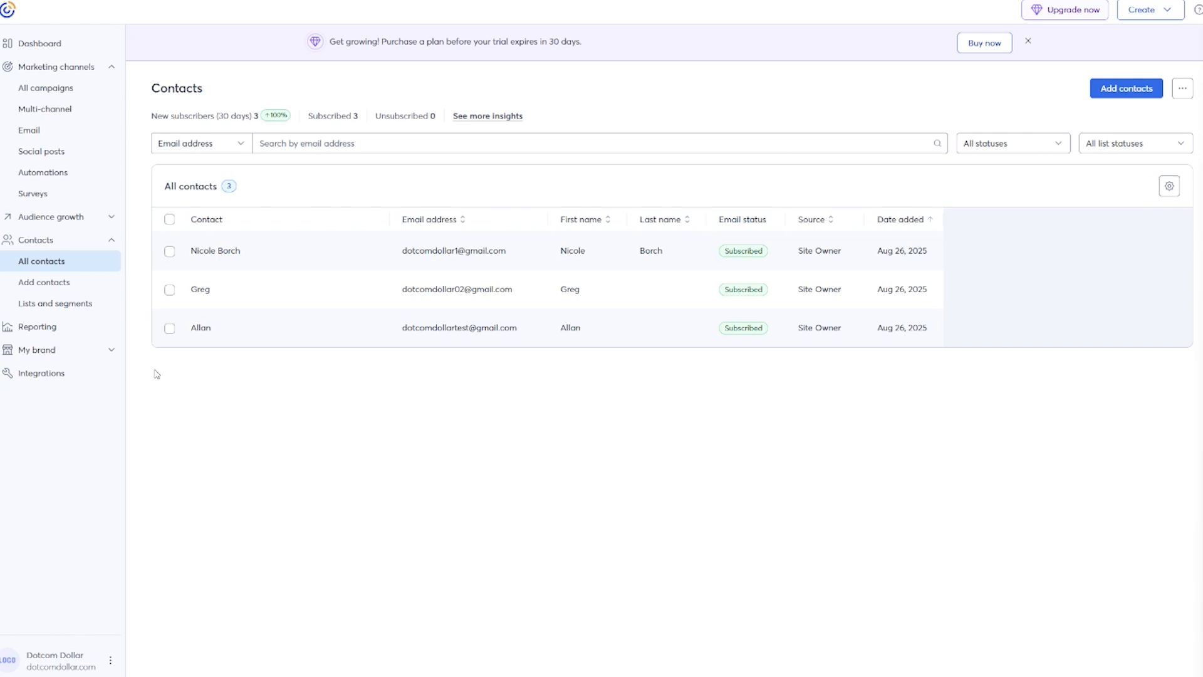
{"action": "left_click", "coordinate": [52, 306]}
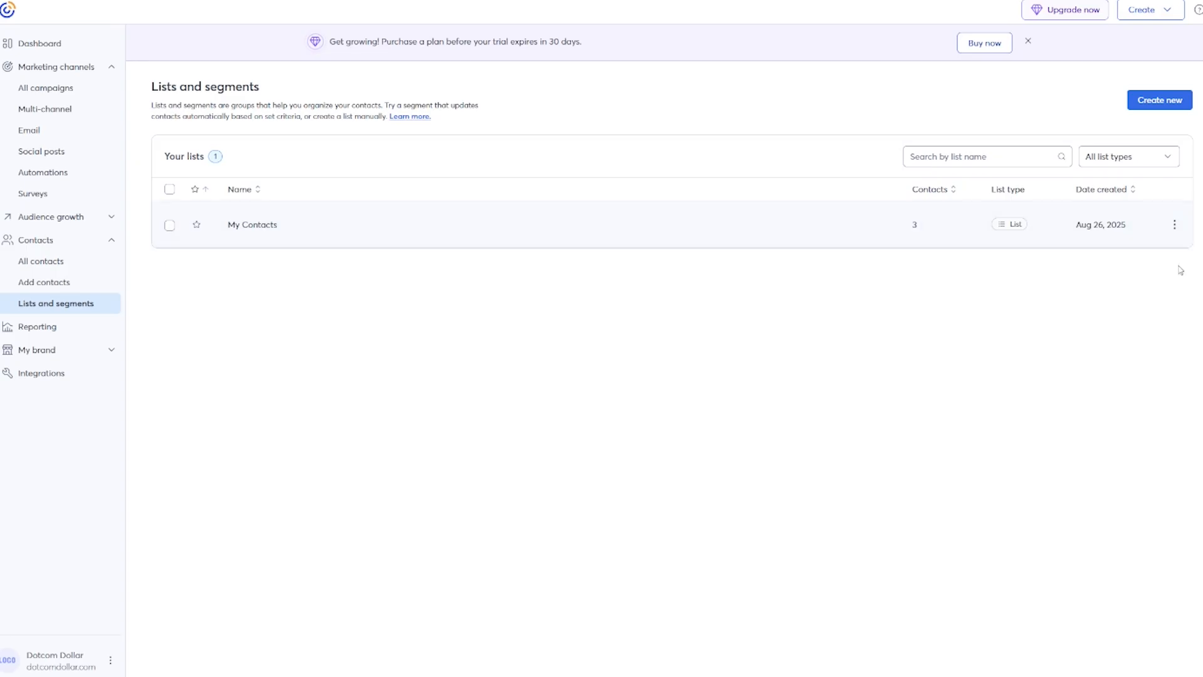
Start a new automatic segment and add a Home country criterion.
{"action": "left_click", "coordinate": [1164, 112]}
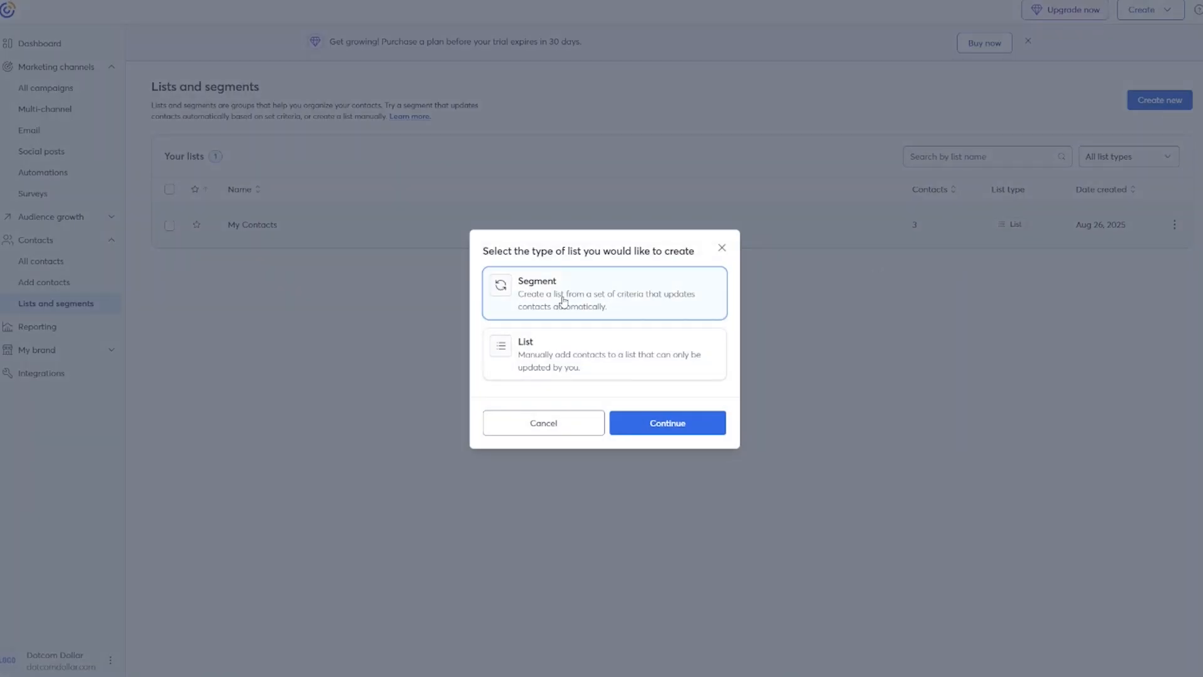
{"action": "left_click", "coordinate": [539, 304]}
{"action": "left_click", "coordinate": [666, 431]}
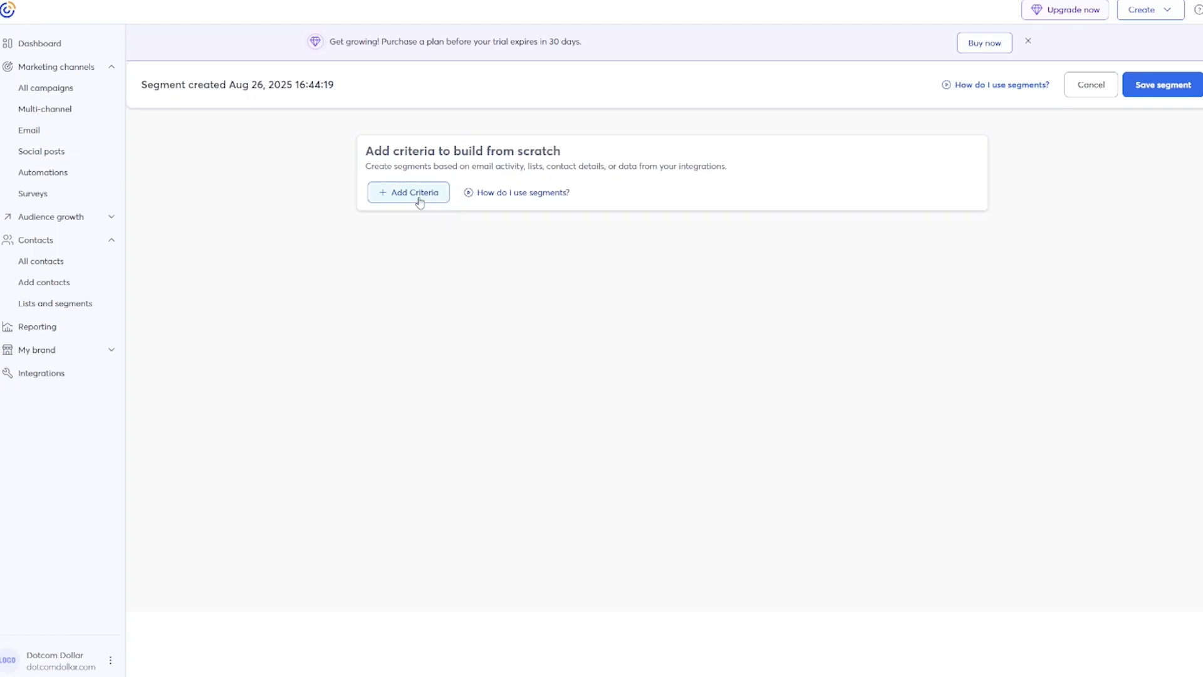
{"action": "left_click", "coordinate": [419, 198]}
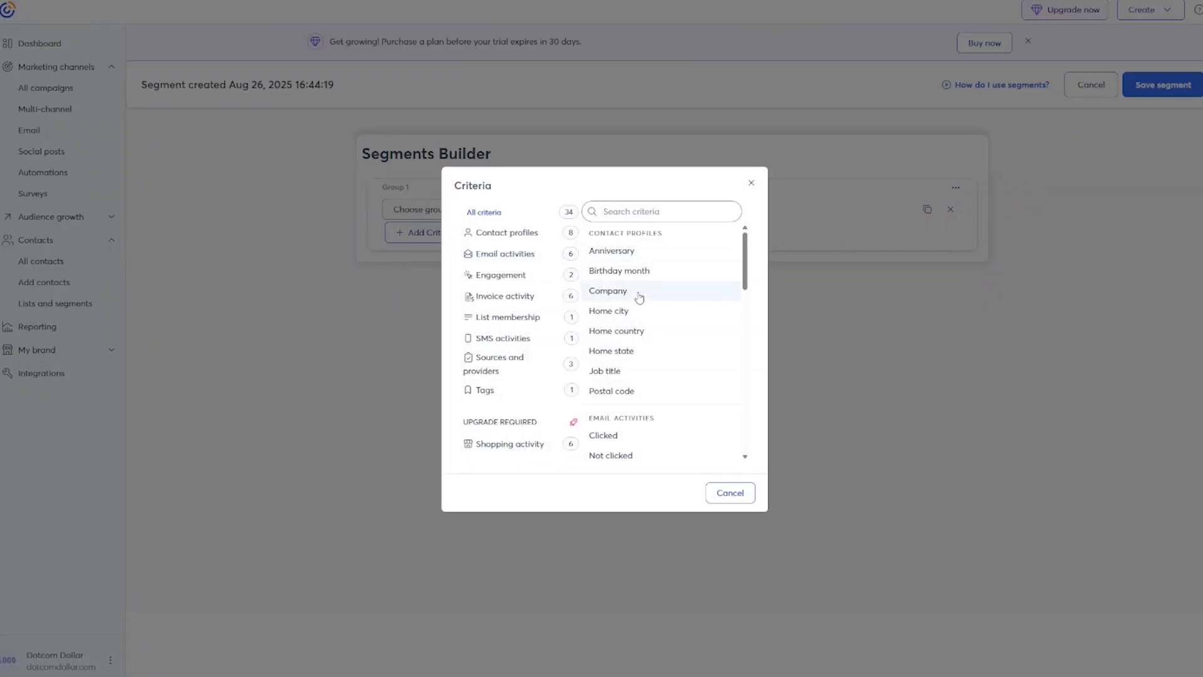
{"action": "left_click", "coordinate": [618, 334]}
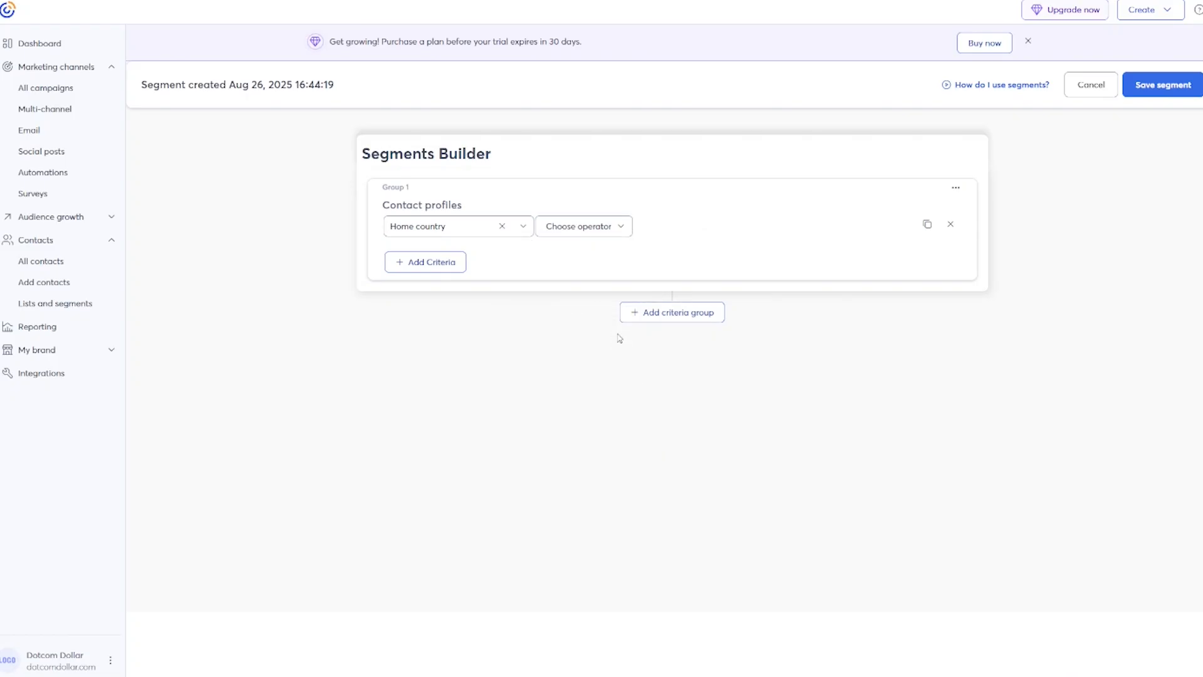
Set Home country to contain 'united states' and save the segment.
{"action": "left_click", "coordinate": [620, 228]}
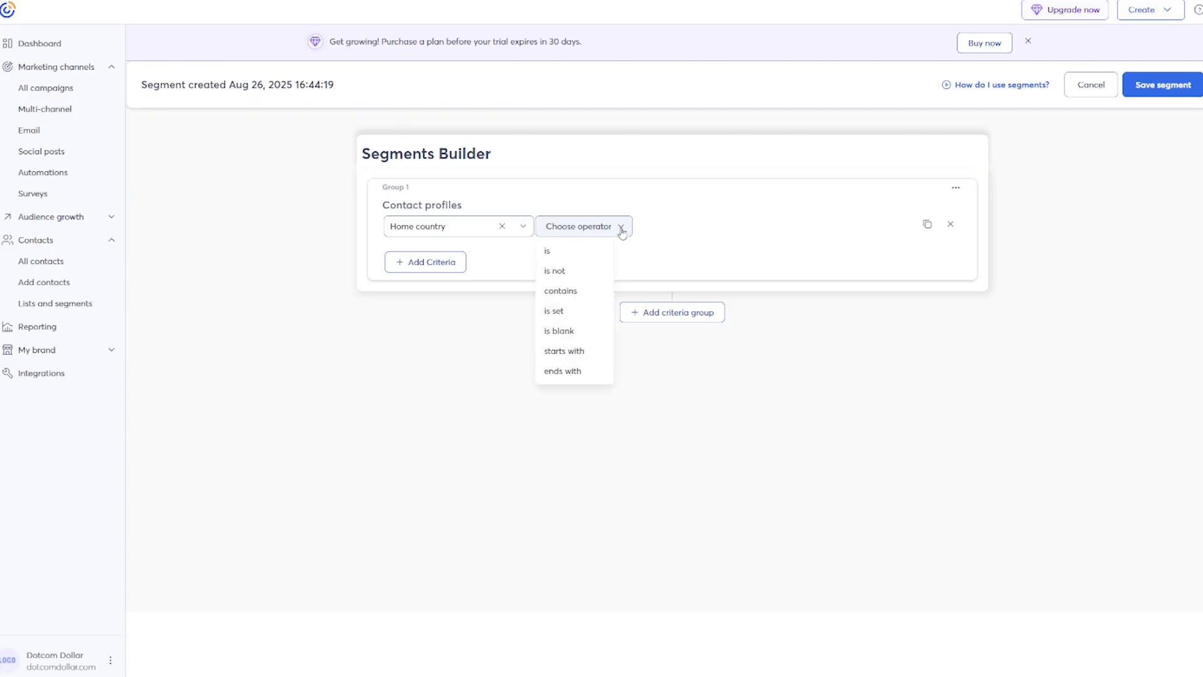
{"action": "left_click", "coordinate": [562, 291]}
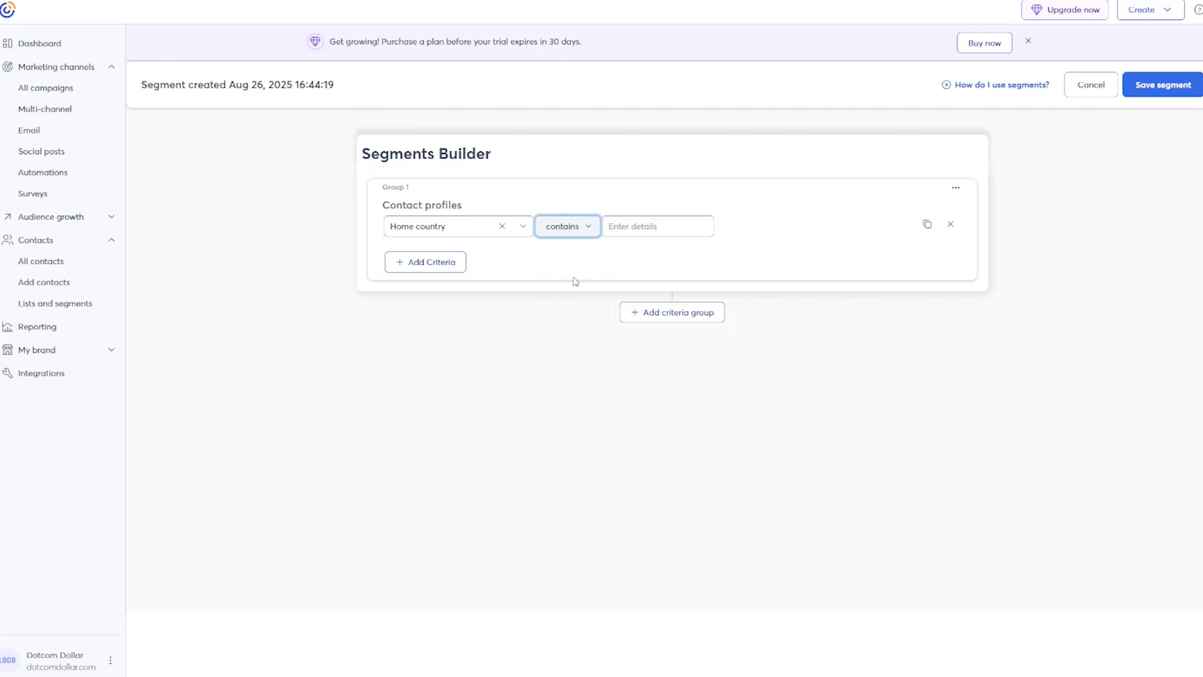
{"action": "left_click", "coordinate": [624, 223]}
{"action": "type", "text": "u"}
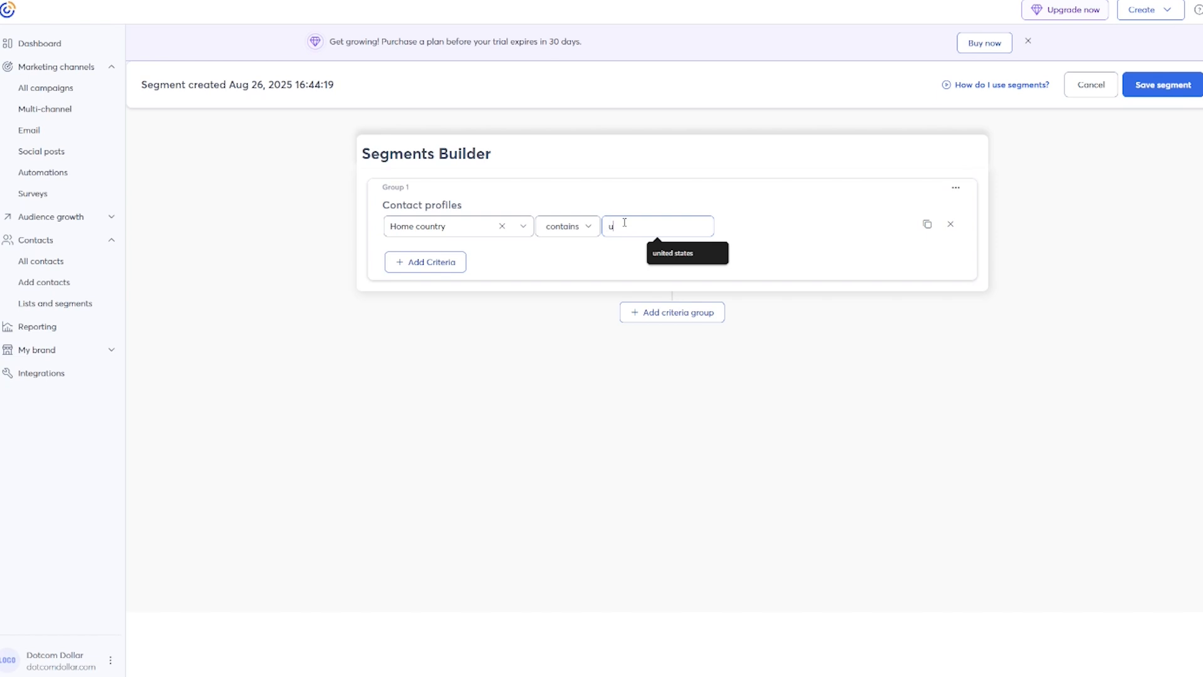
{"action": "type", "text": "nited states"}
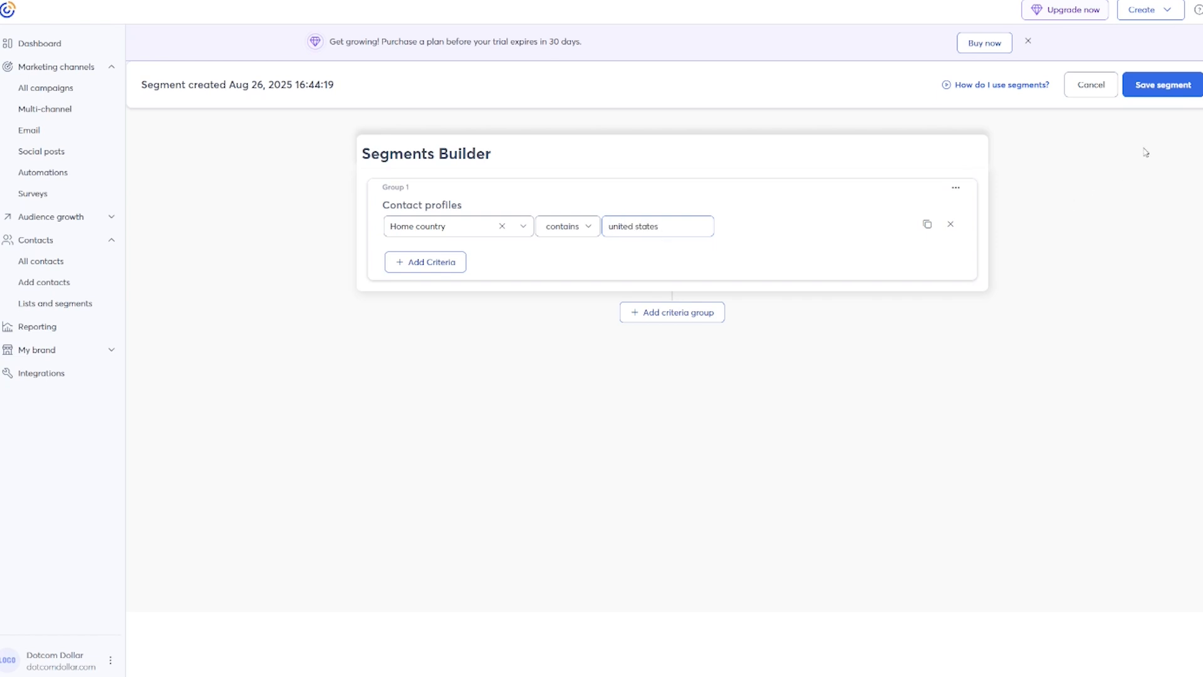
{"action": "left_click", "coordinate": [1156, 91]}
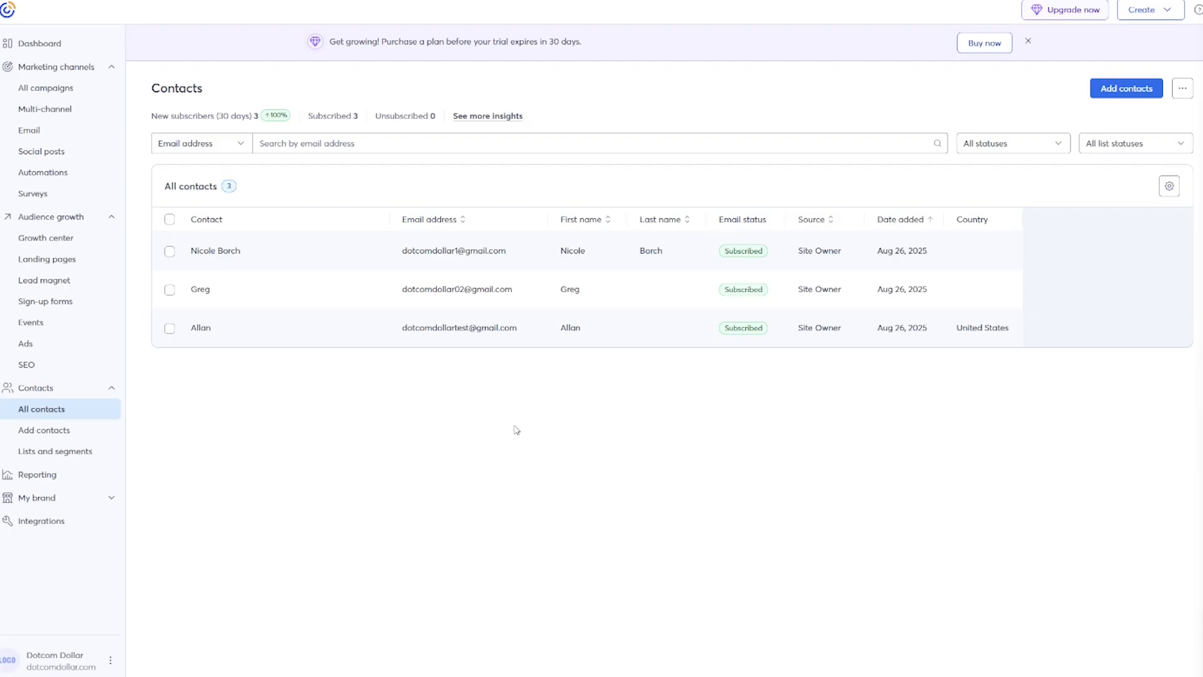
{"action": "left_click", "coordinate": [47, 260]}
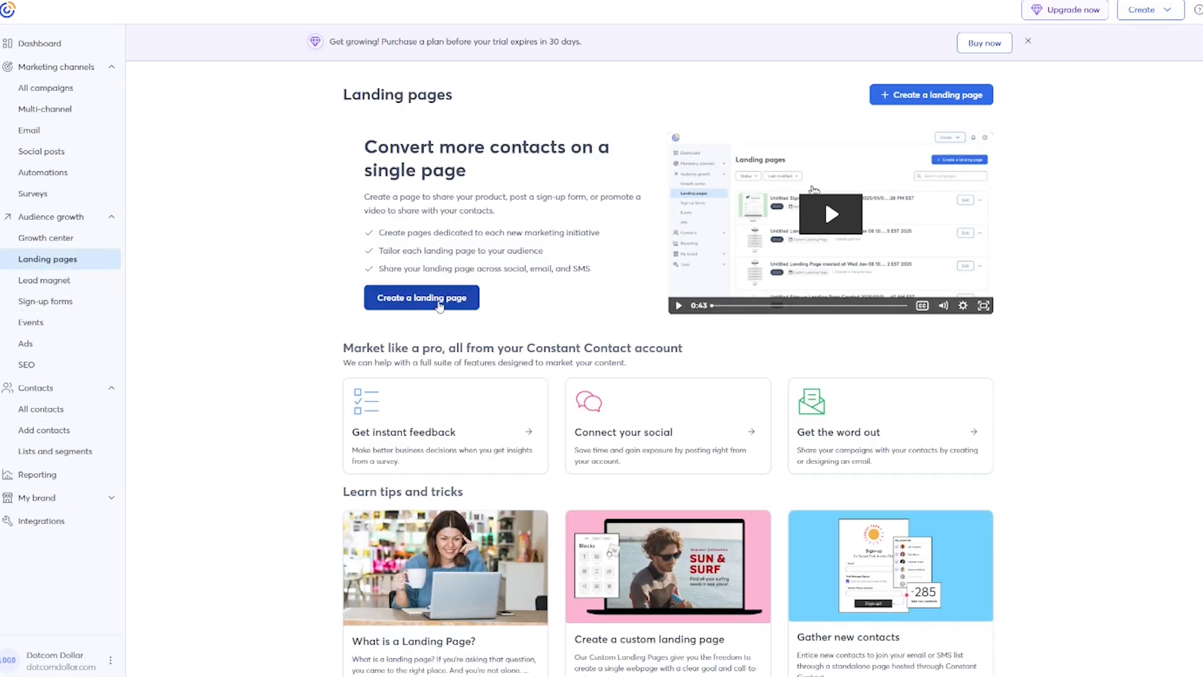
Create a new Sign-up Landing Page from the Landing pages area.
{"action": "left_click", "coordinate": [439, 304]}
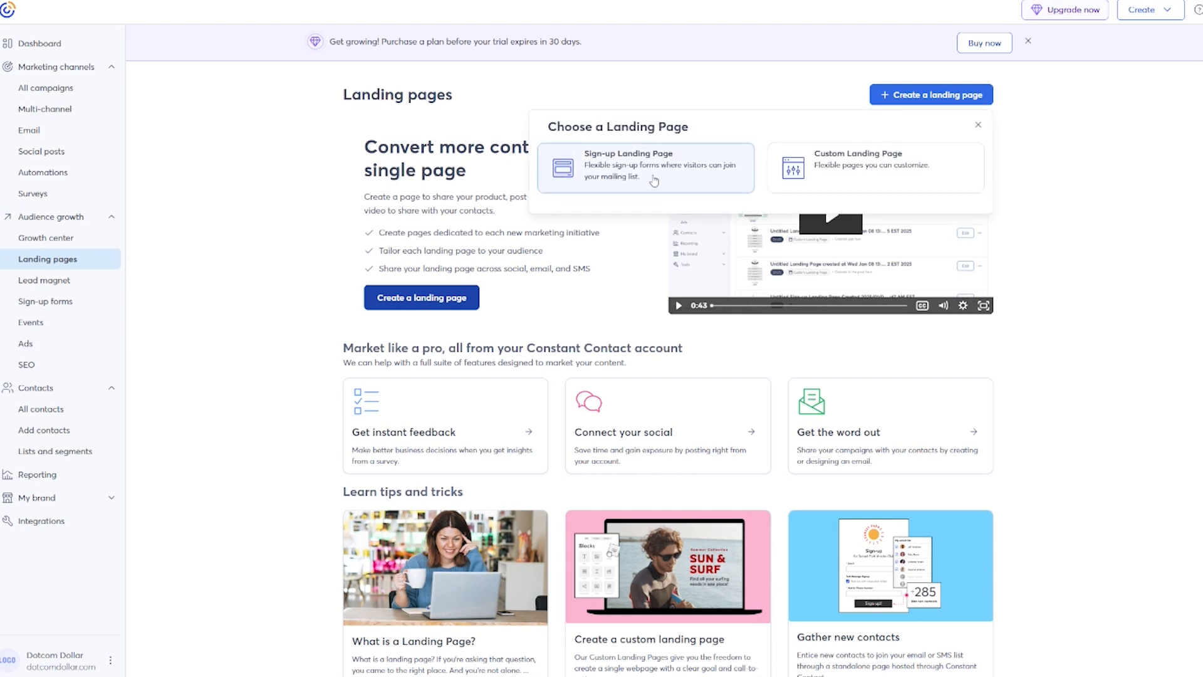
{"action": "left_click", "coordinate": [654, 181]}
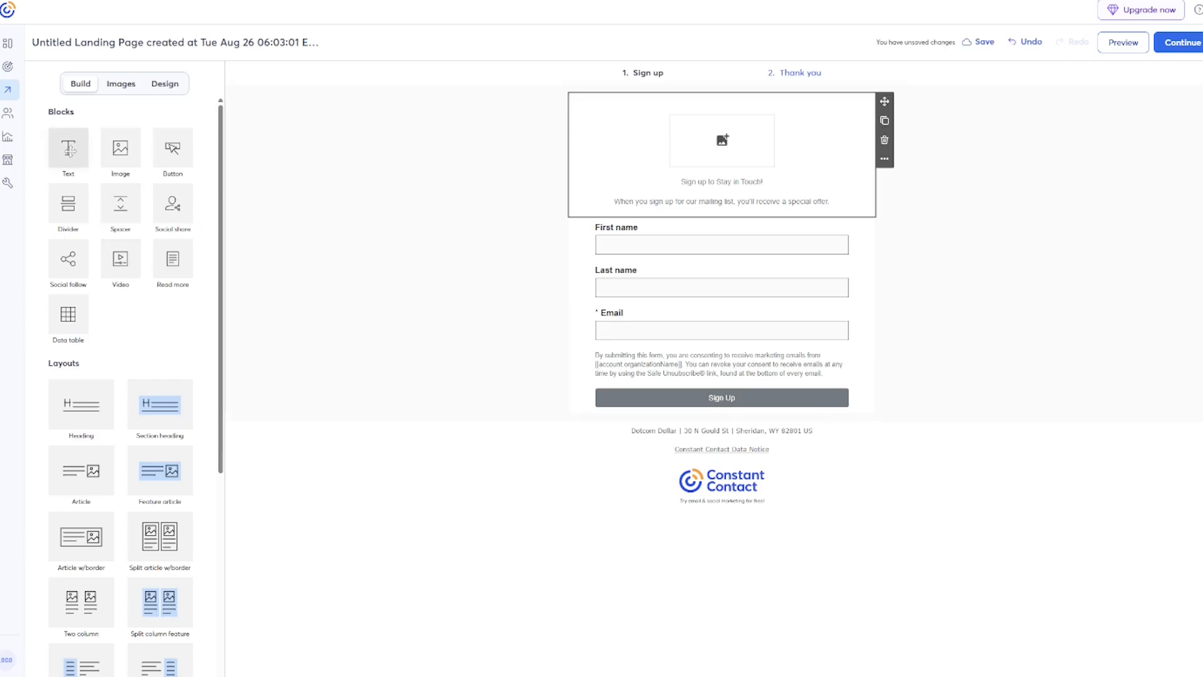
Add and remove a Text block, then delete the form's Last name field.
{"action": "left_click_drag", "start_coordinate": [65, 149], "coordinate": [687, 207]}
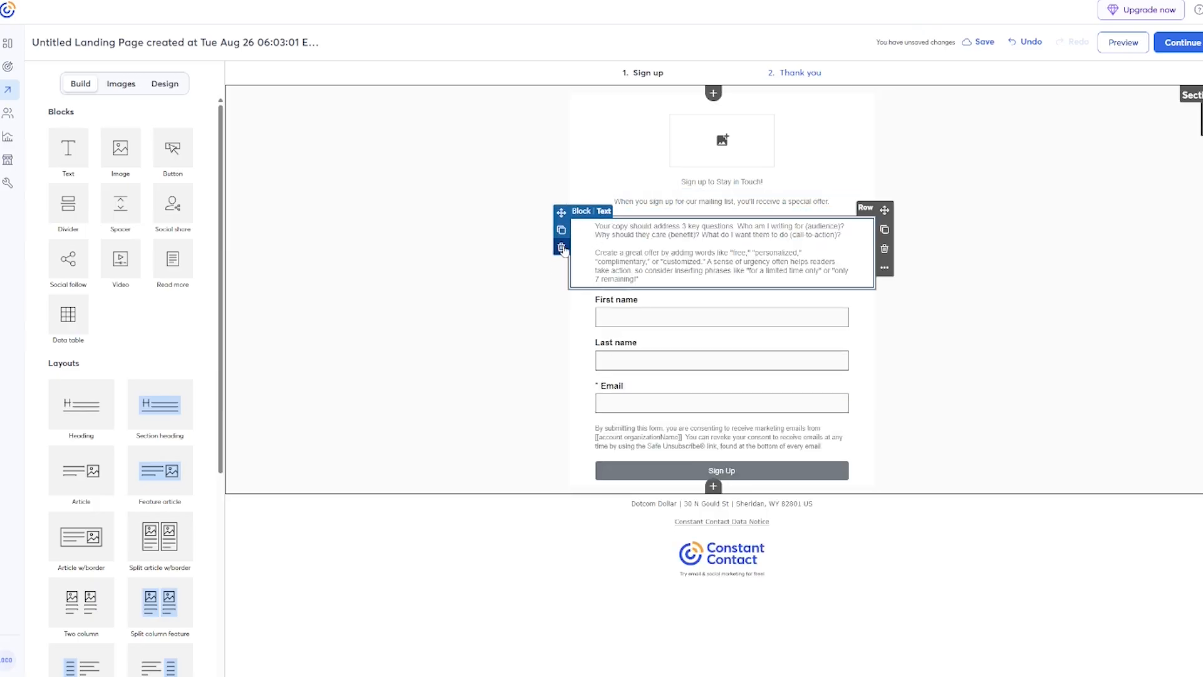
{"action": "left_click", "coordinate": [562, 248]}
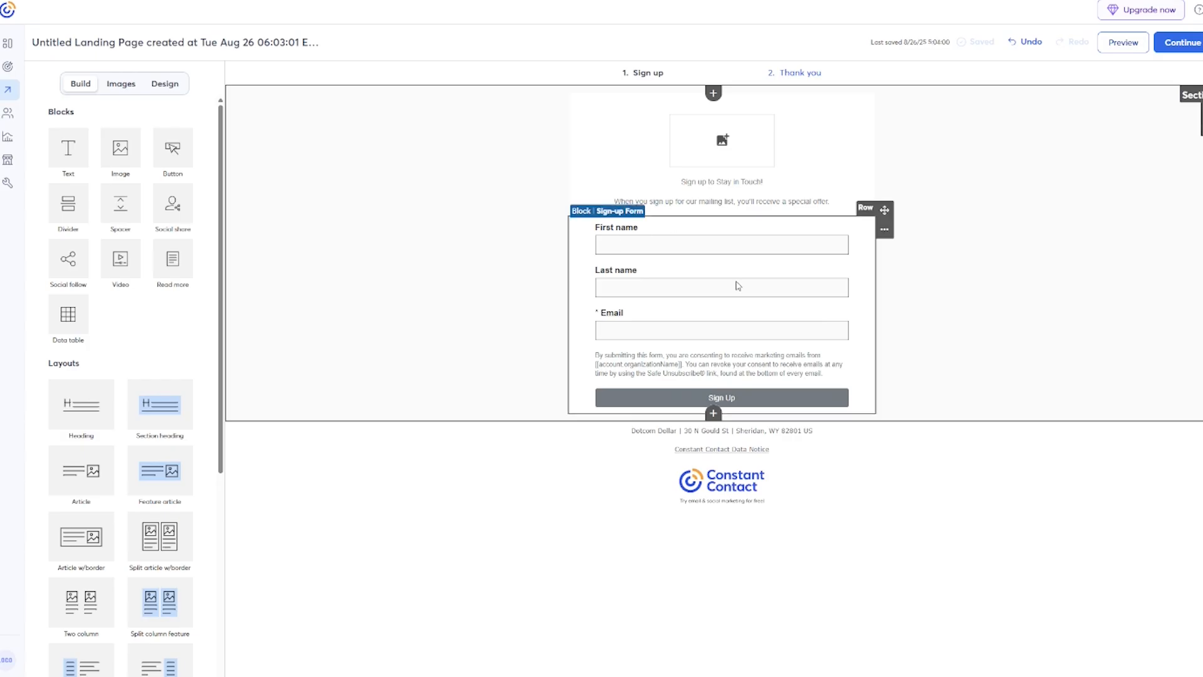
{"action": "left_click", "coordinate": [624, 271]}
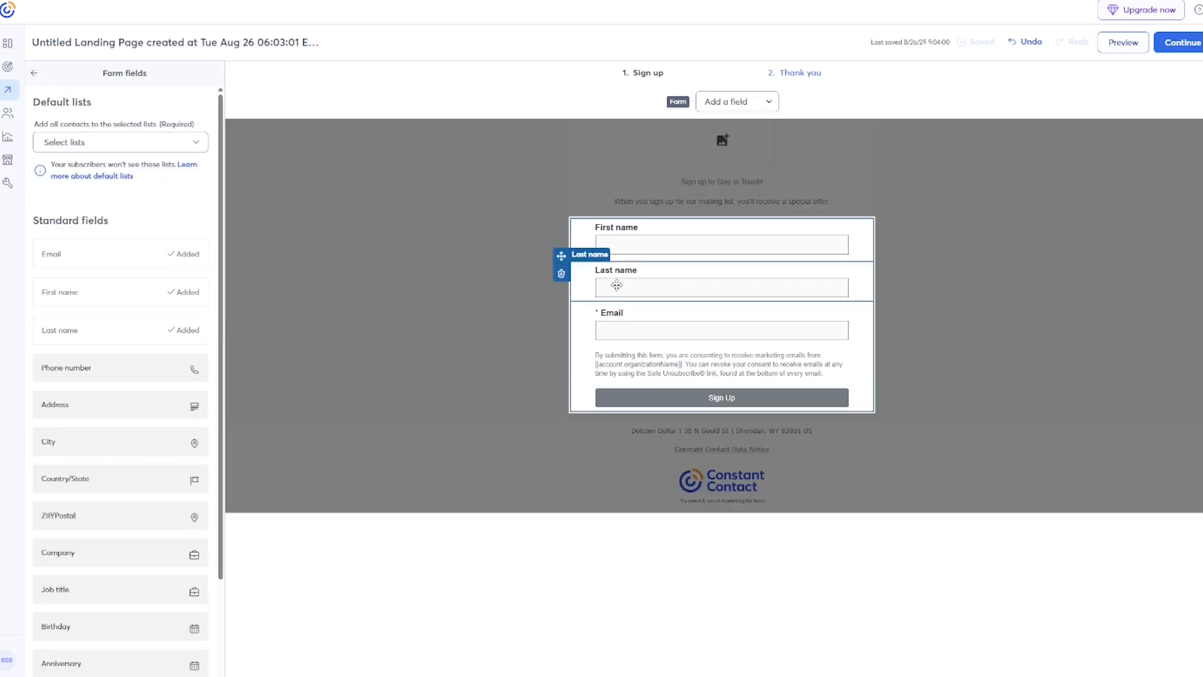
{"action": "left_click", "coordinate": [562, 274]}
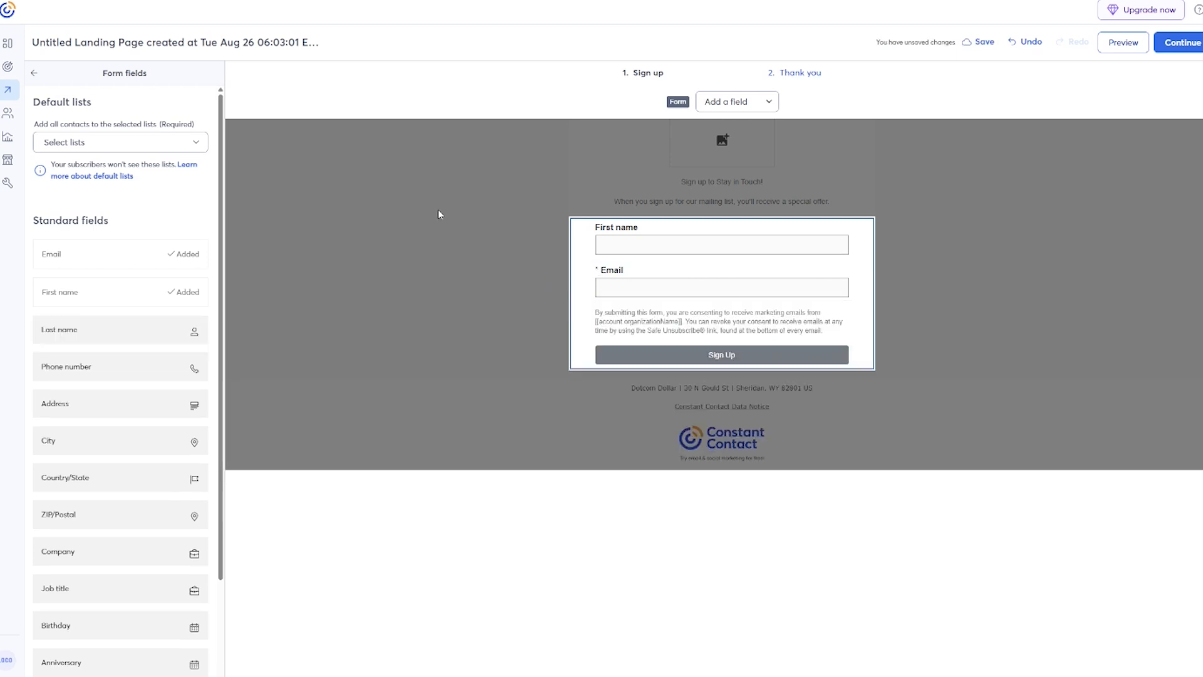
{"action": "left_click", "coordinate": [438, 215]}
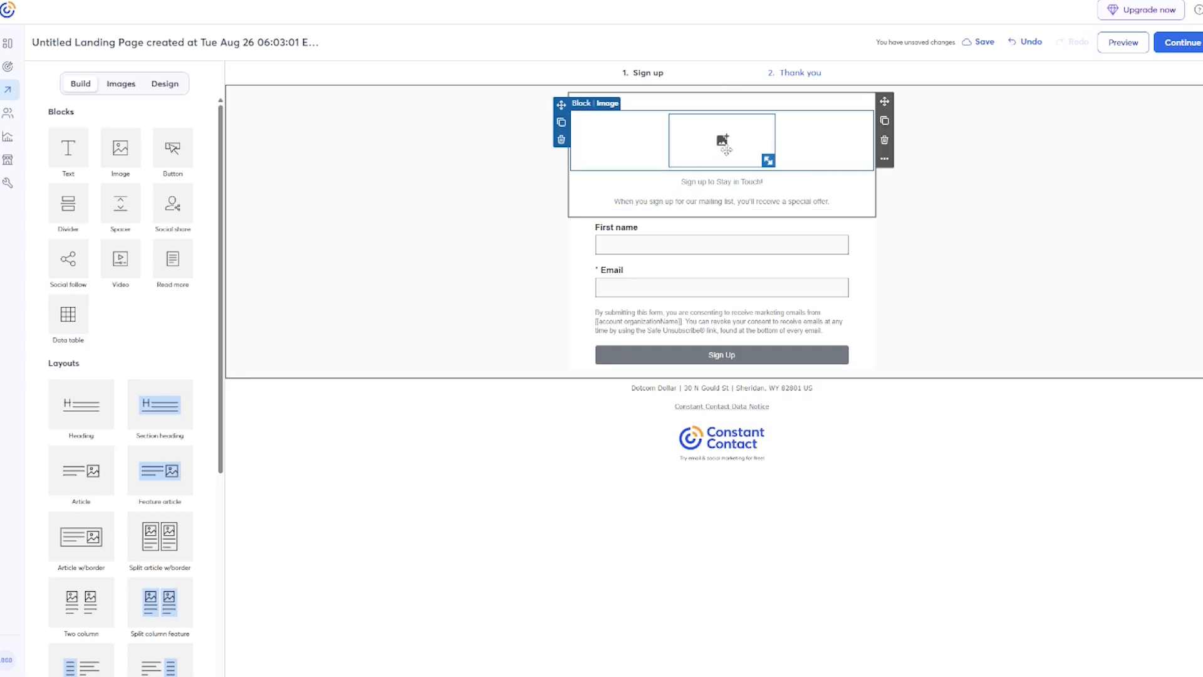
Replace the placeholder image with the uploaded 'Ebook Cover - Dotcom Dollar.png'.
{"action": "left_click", "coordinate": [723, 143]}
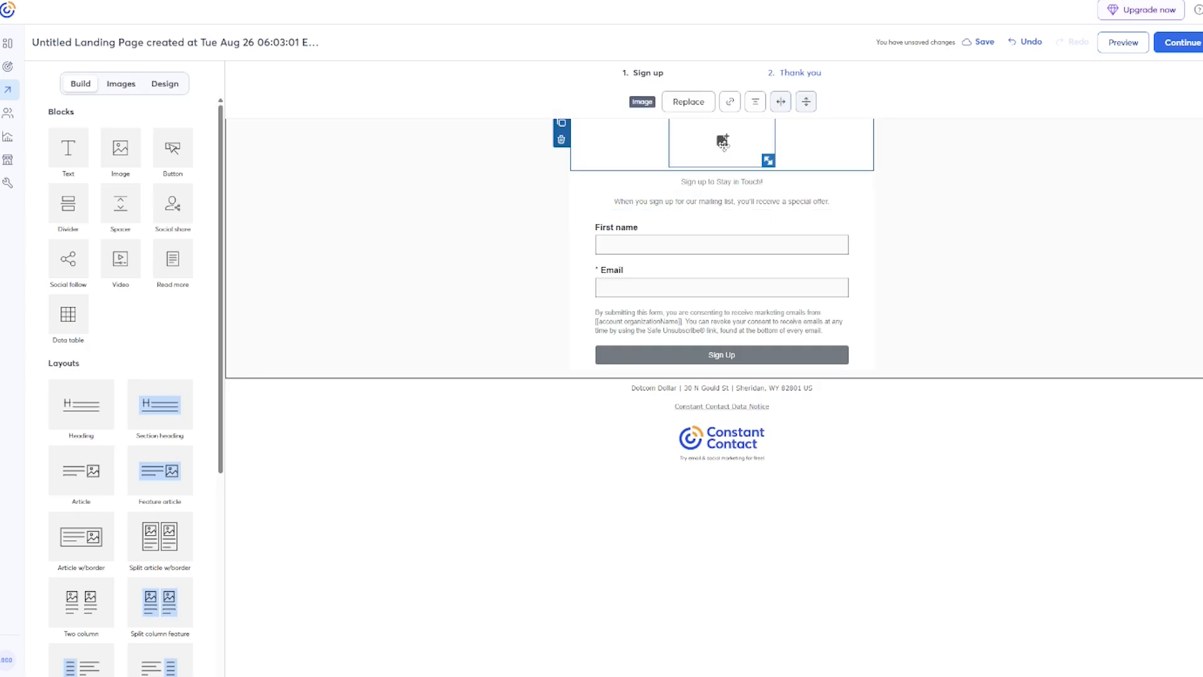
{"action": "left_click", "coordinate": [679, 102]}
{"action": "left_click", "coordinate": [906, 285]}
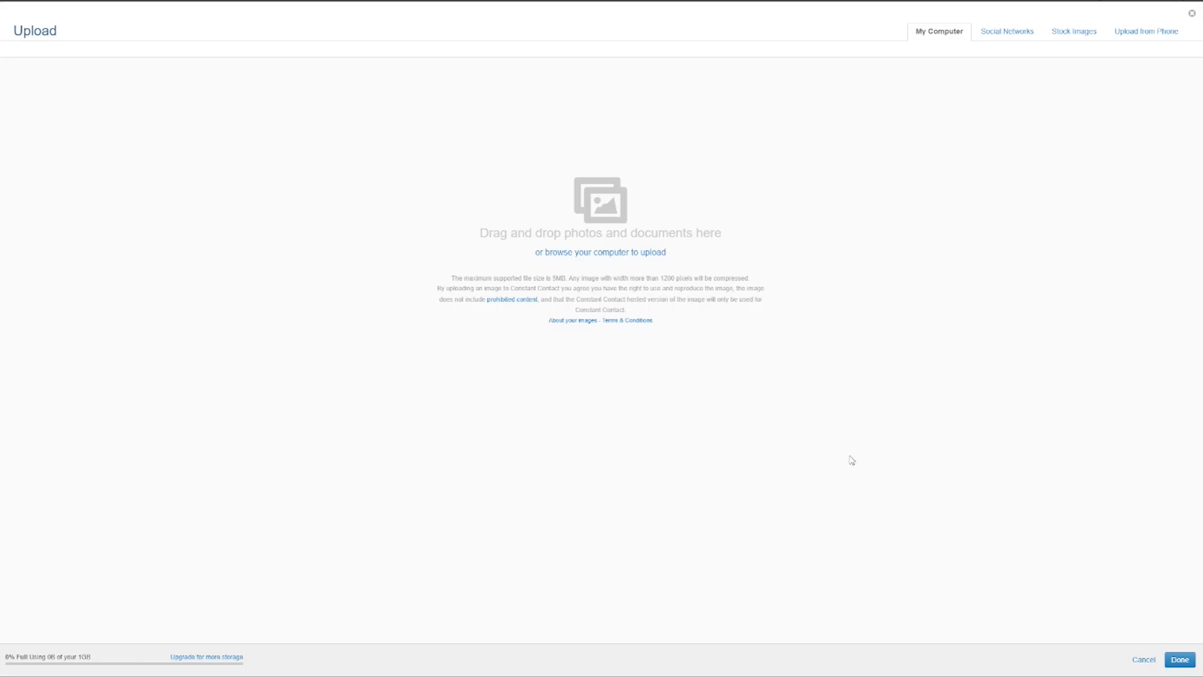
{"action": "left_click", "coordinate": [626, 251]}
{"action": "double_click", "coordinate": [152, 65]}
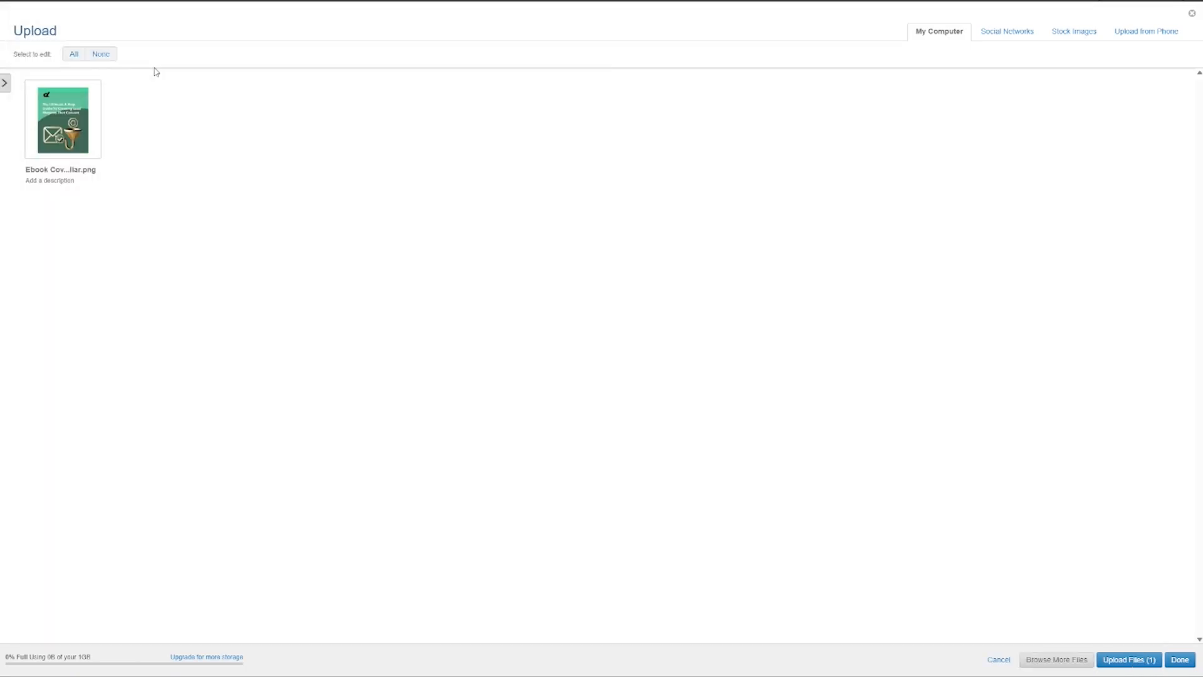
{"action": "left_click", "coordinate": [1123, 659]}
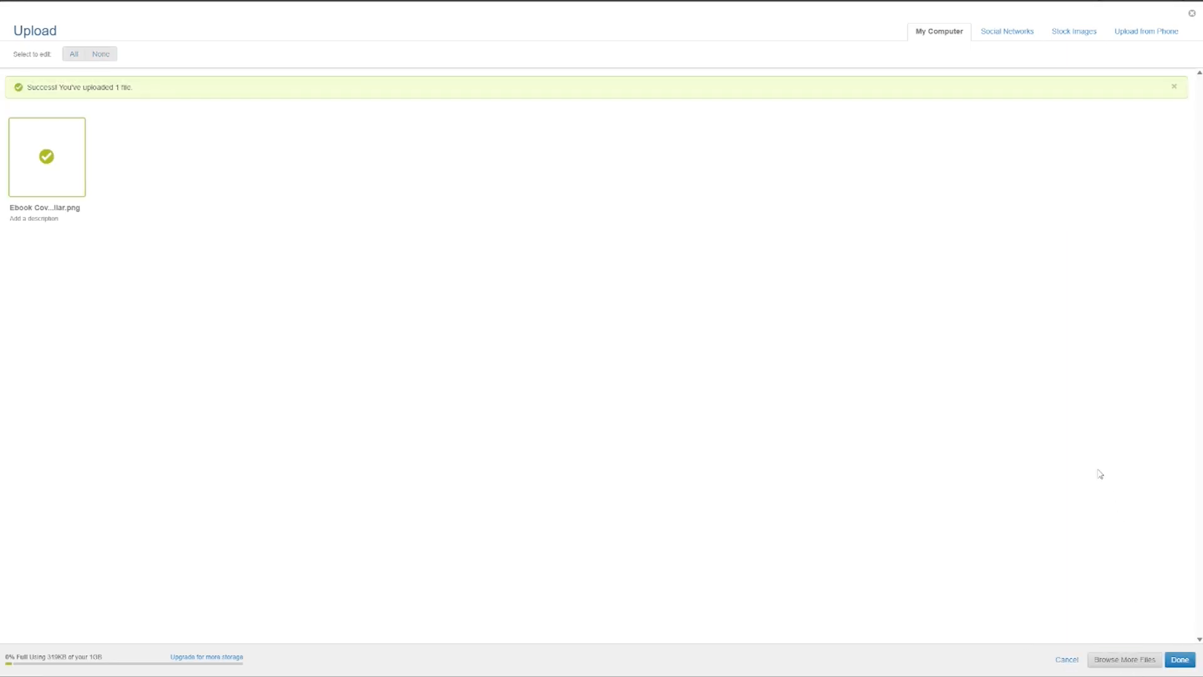
{"action": "left_click", "coordinate": [1179, 660]}
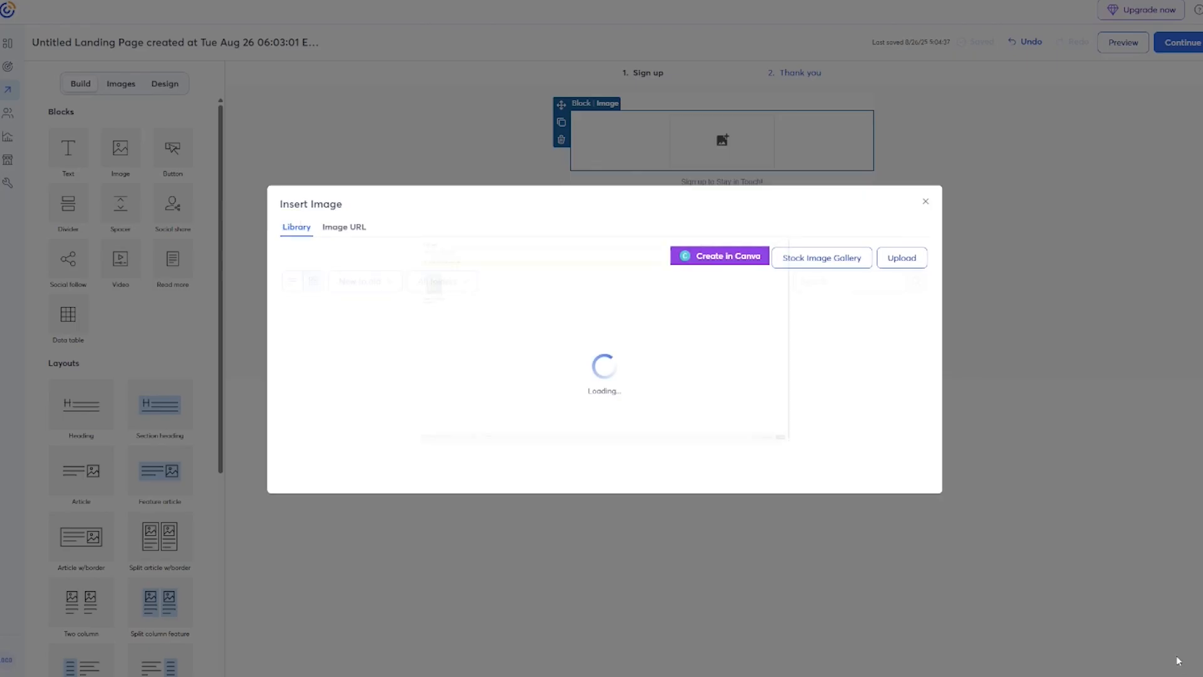
{"action": "left_click", "coordinate": [315, 261]}
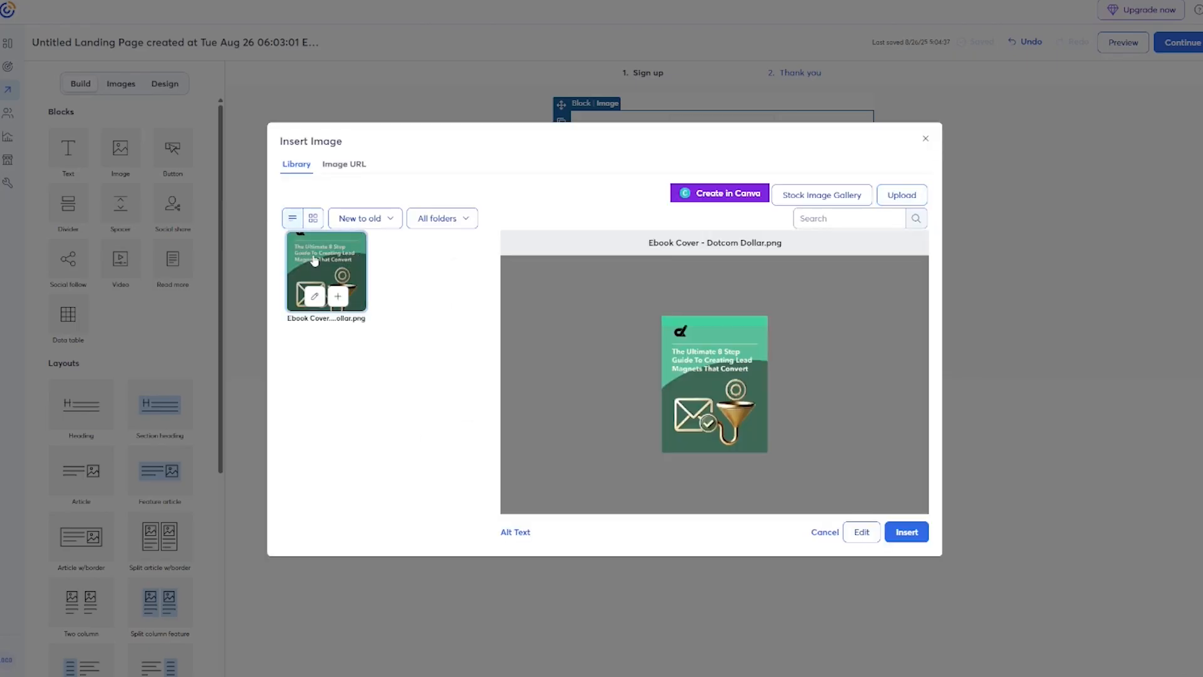
{"action": "left_click", "coordinate": [906, 531]}
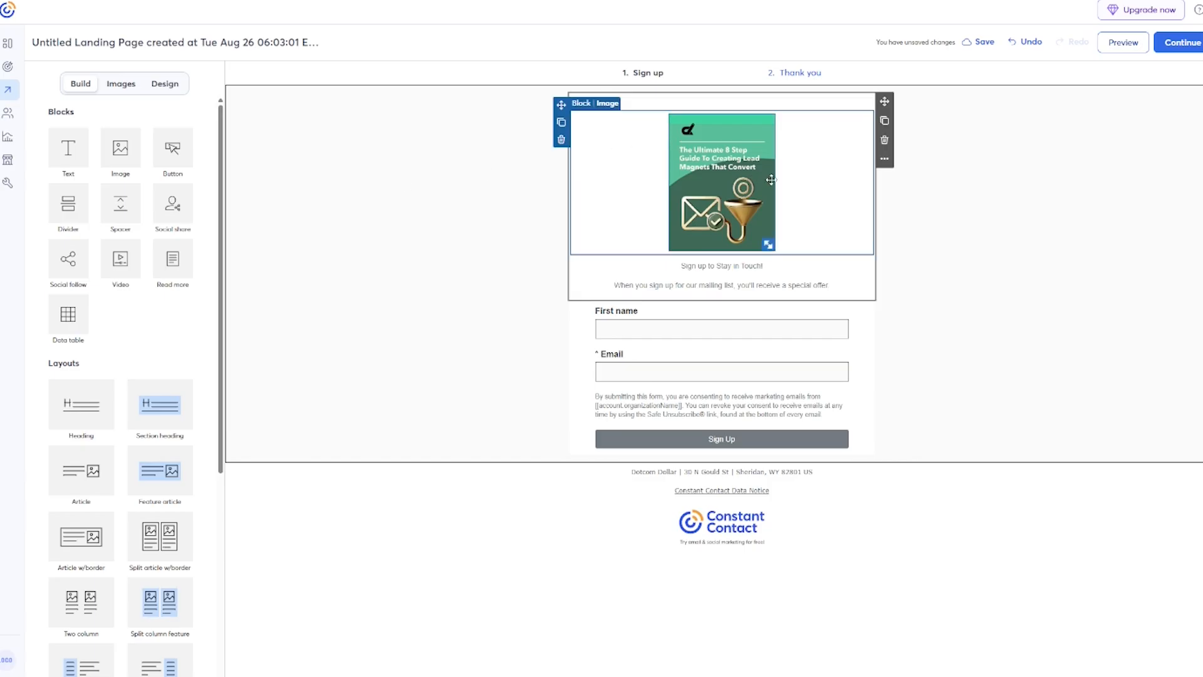
{"action": "left_click", "coordinate": [718, 265]}
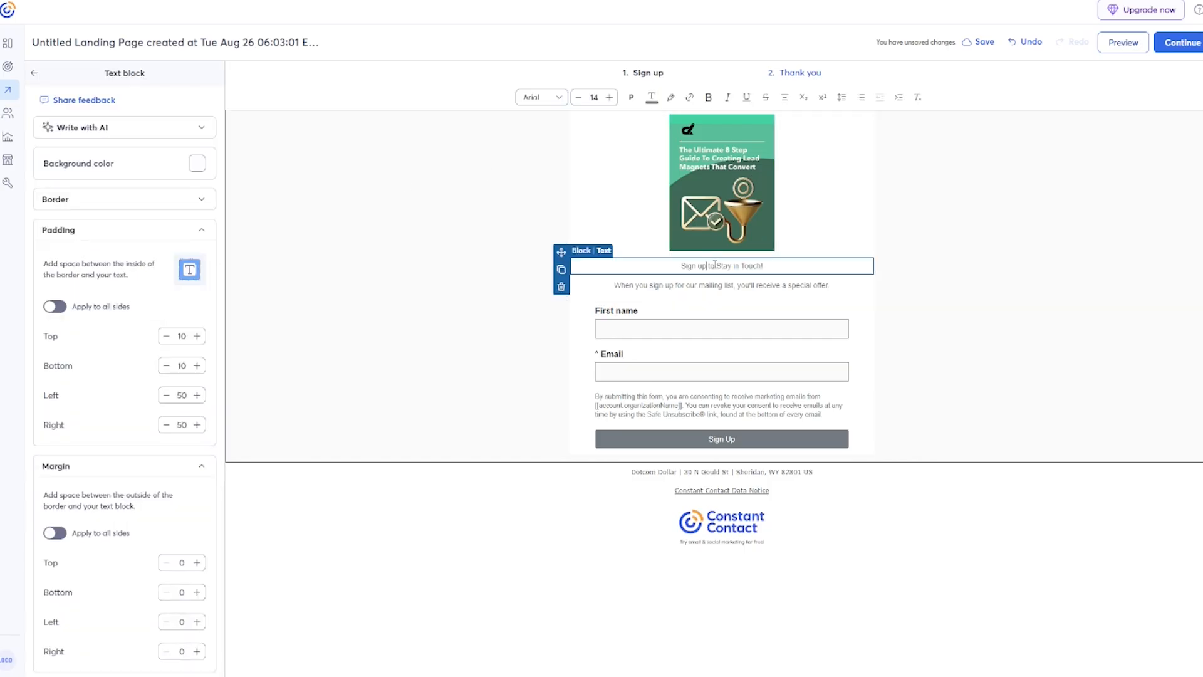
Make the headline 'Sign up to receive the guide!' with 'The Ultimate 8 Step Guide To Creating Lead Magnets That Convert' below.
{"action": "type", "text": "receive the guide"}
{"action": "key", "text": "Delete"}
{"action": "key", "text": "Delete"}
{"action": "key", "text": "Delete"}
{"action": "key", "text": "Delete"}
{"action": "key", "text": "Delete"}
{"action": "key", "text": "Delete"}
{"action": "key", "text": "Delete"}
{"action": "key", "text": "Delete"}
{"action": "key", "text": "Delete"}
{"action": "key", "text": "Delete"}
{"action": "key", "text": "Delete"}
{"action": "key", "text": "Delete"}
{"action": "key", "text": "Delete"}
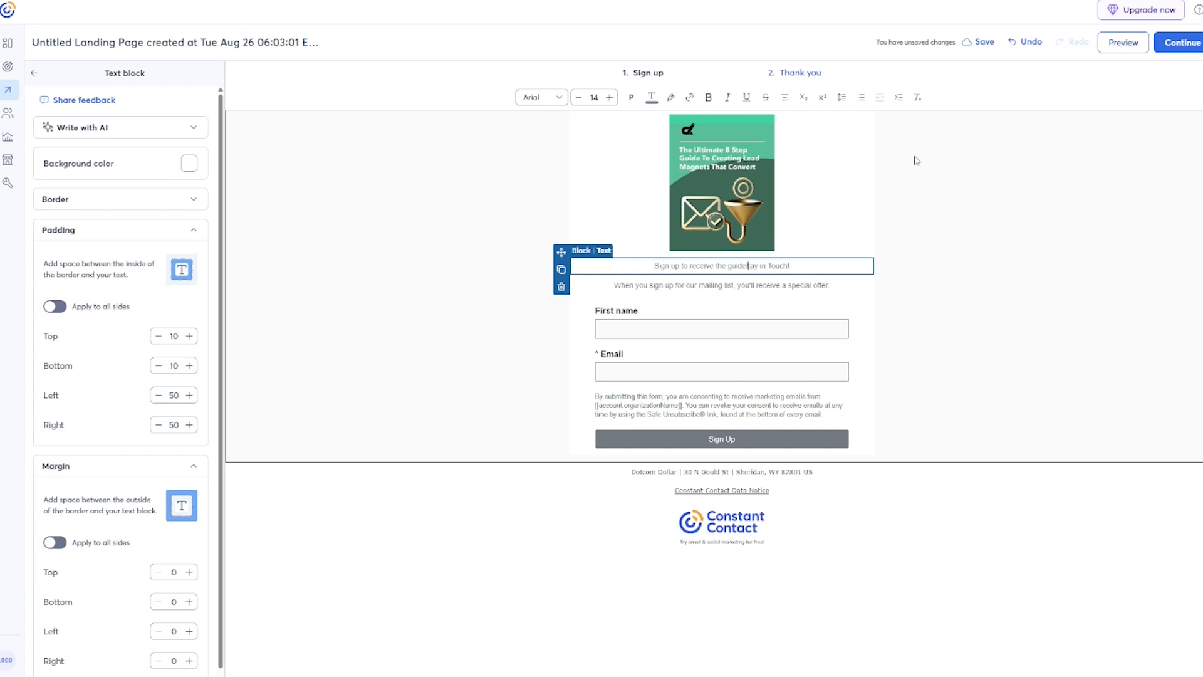
{"action": "triple_click", "coordinate": [741, 285]}
{"action": "type", "text": "The Ultimate 8 Step Guide To Creating Lead Magnets That Convert"}
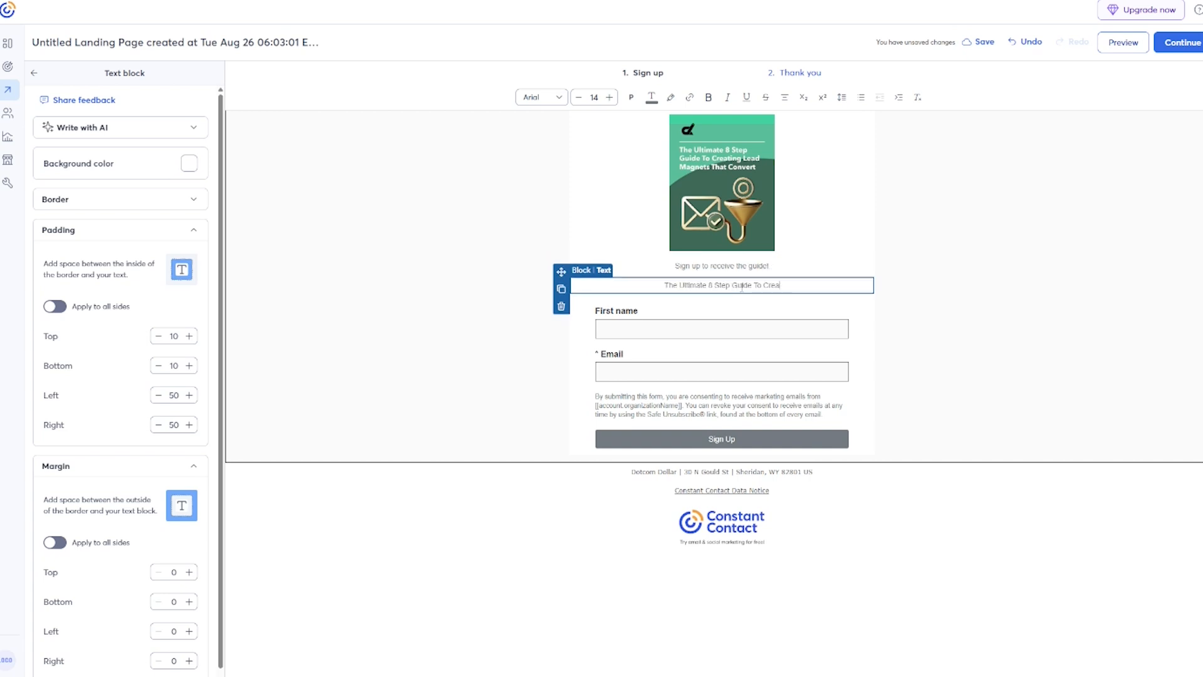
{"action": "left_click", "coordinate": [1155, 286]}
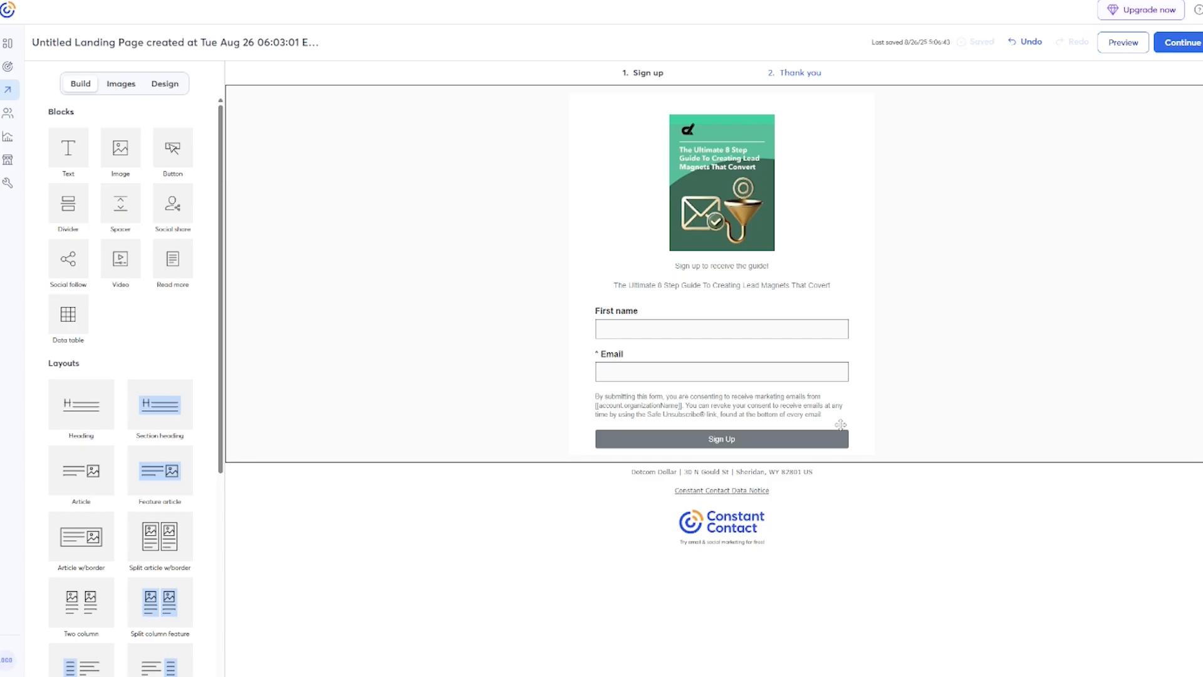
Change the Sign Up button colour to red.
{"action": "left_click", "coordinate": [783, 437]}
{"action": "left_click", "coordinate": [764, 439]}
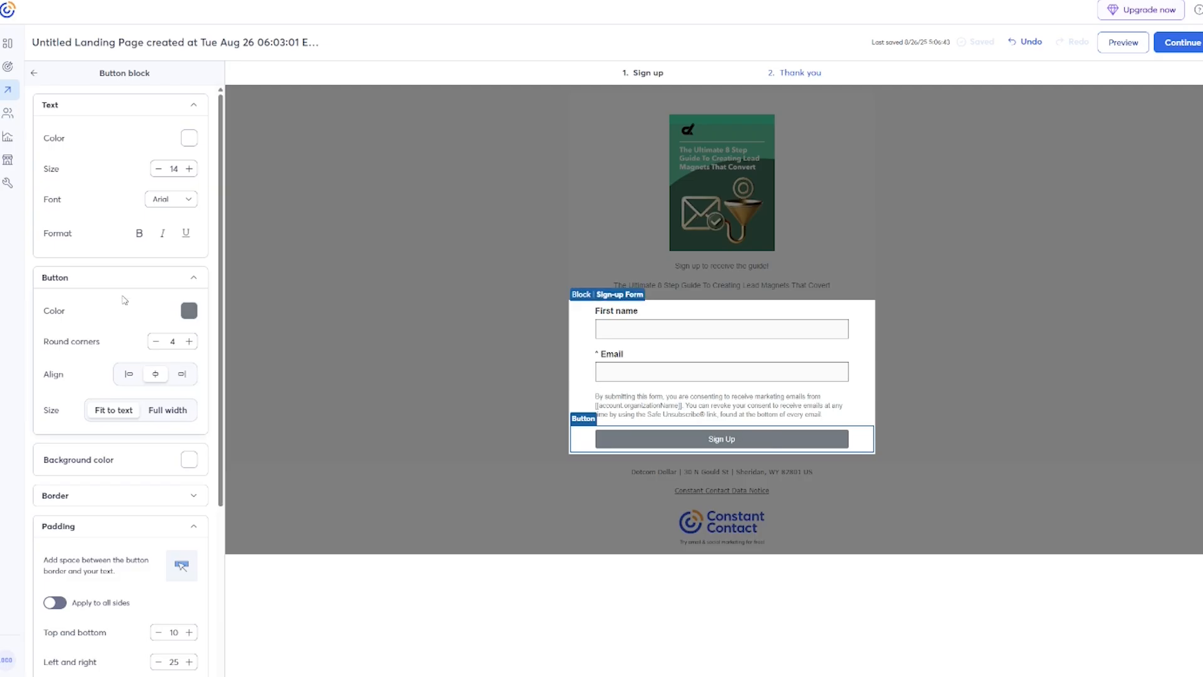
{"action": "left_click", "coordinate": [189, 311]}
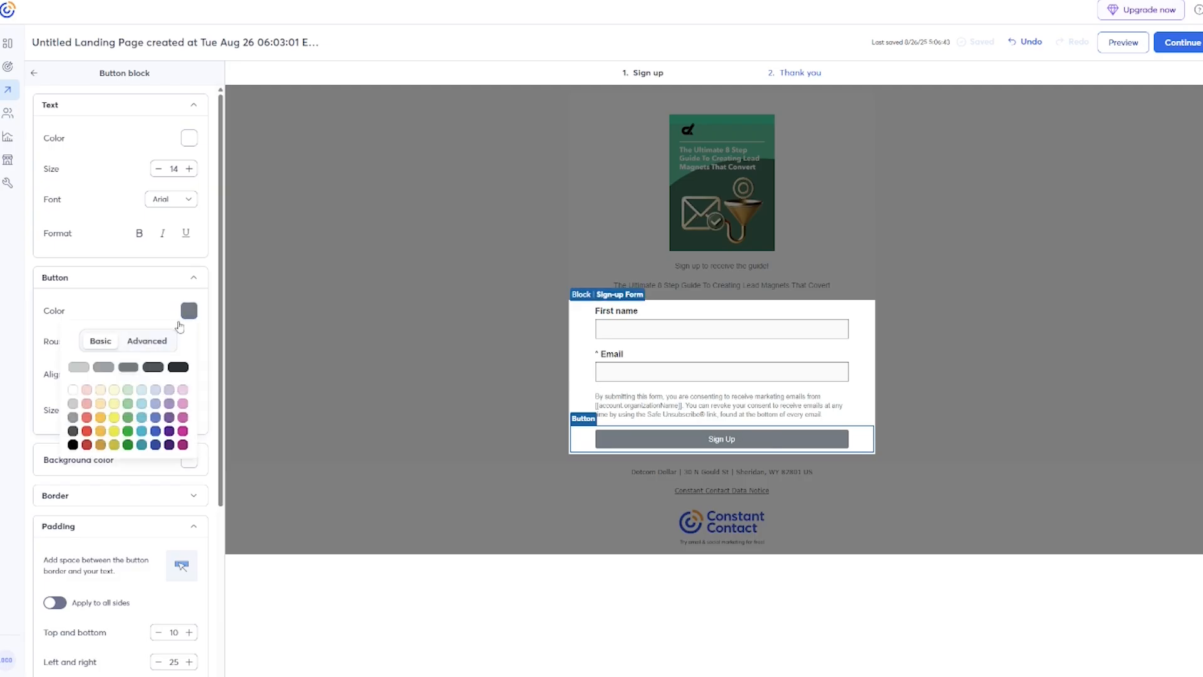
{"action": "left_click", "coordinate": [90, 435]}
{"action": "left_click", "coordinate": [379, 323]}
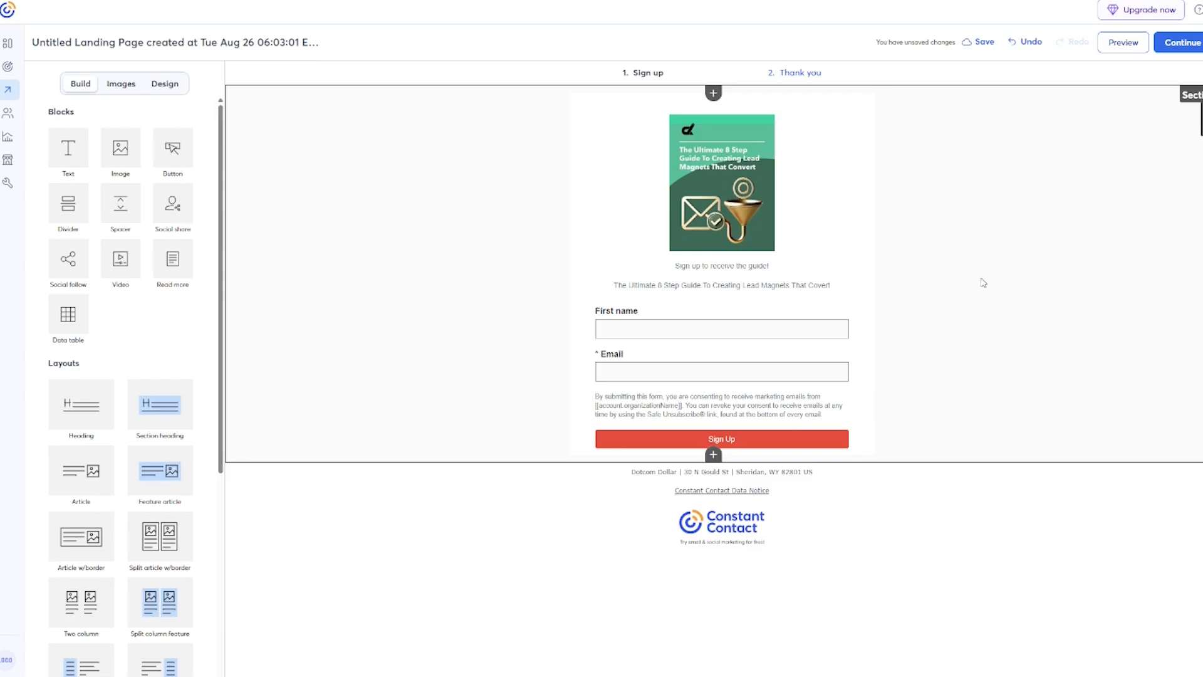
Set the thank-you page message to 'Your guide is on the way!'.
{"action": "left_click", "coordinate": [800, 73]}
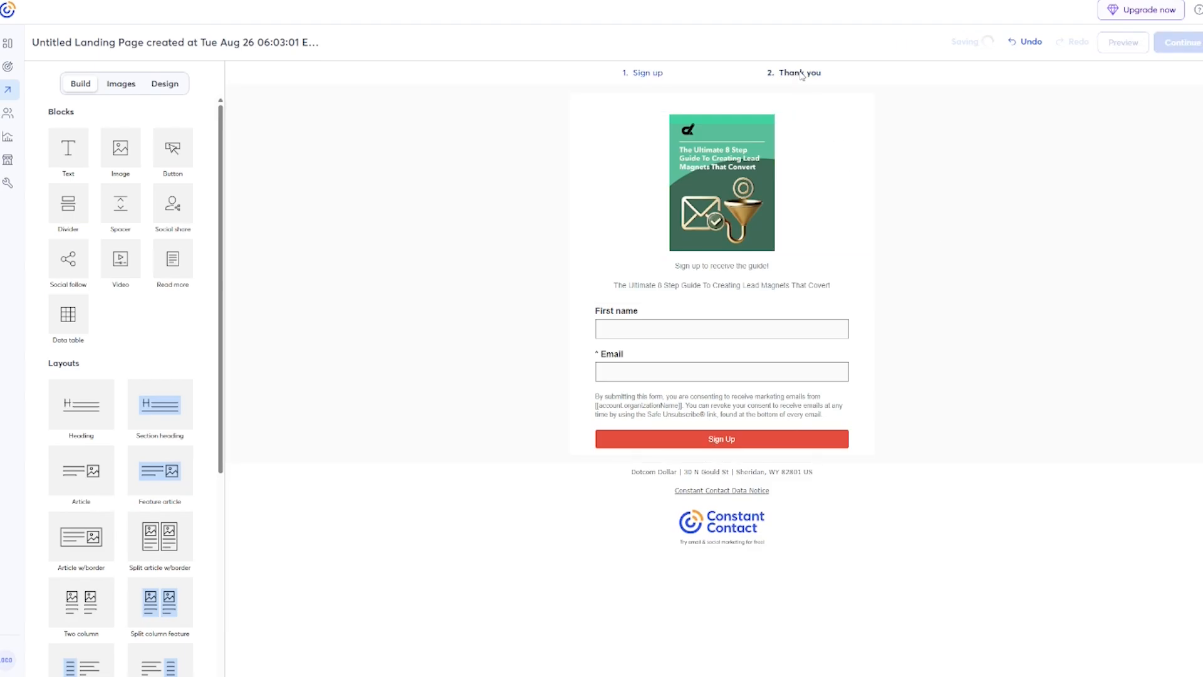
{"action": "type", "text": "our guide is on the way!"}
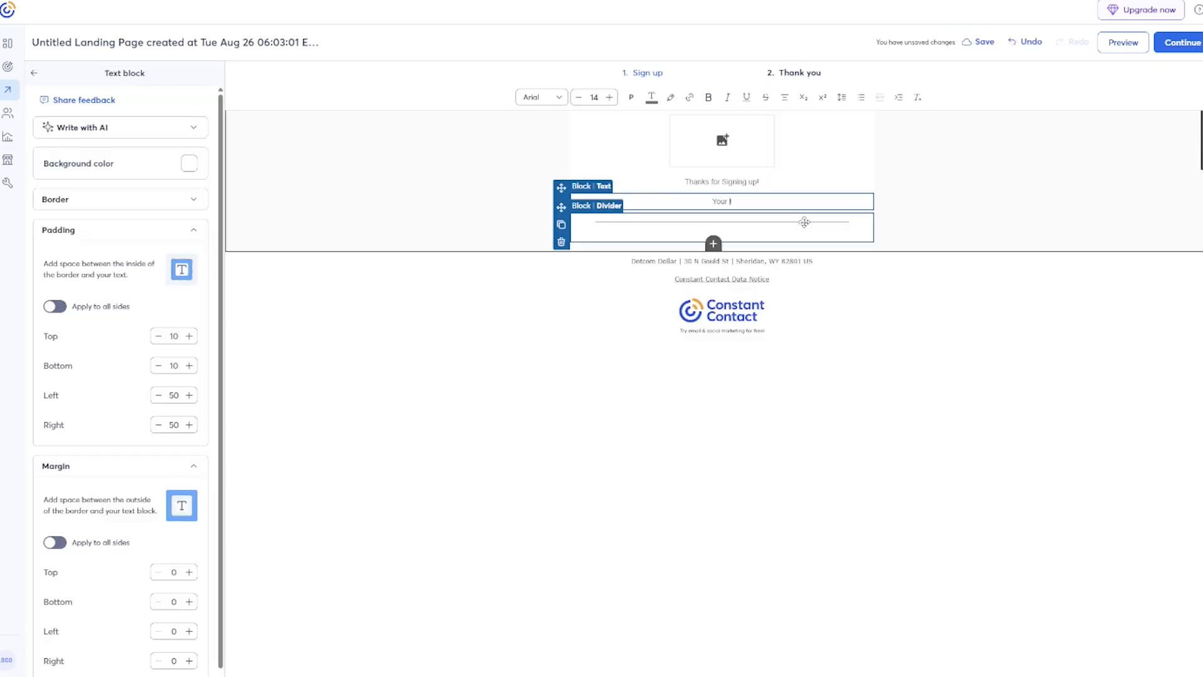
{"action": "left_click", "coordinate": [727, 136]}
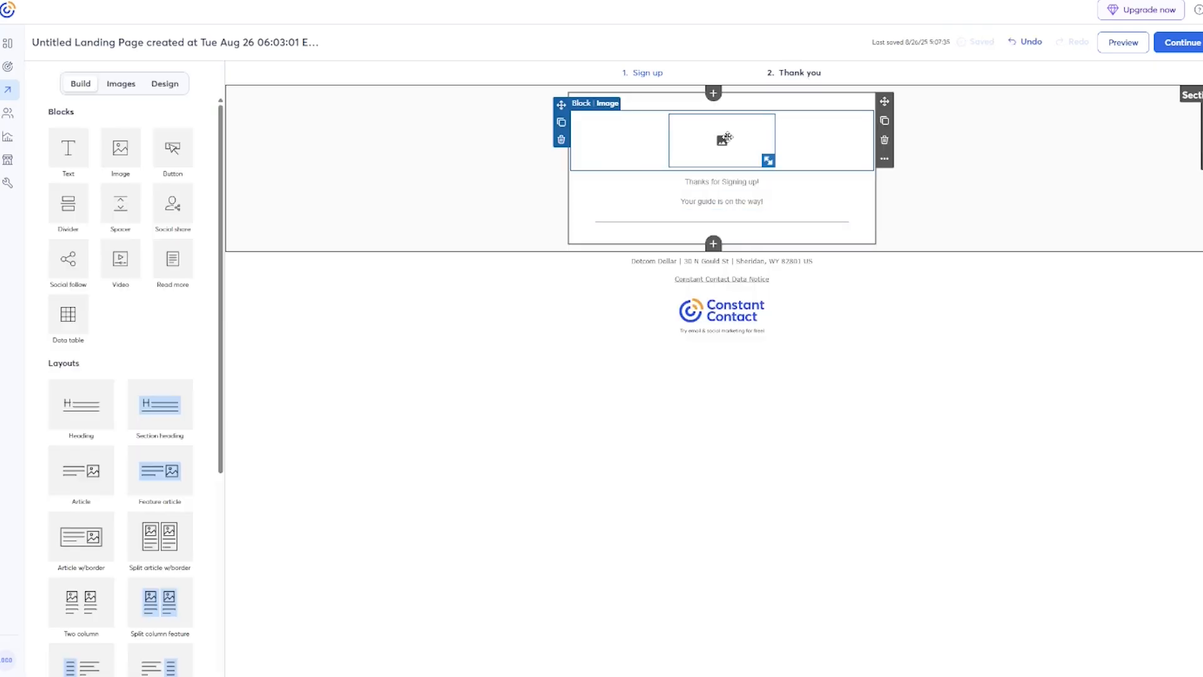
{"action": "left_click", "coordinate": [727, 137]}
Upload the lead-magnet banner PNG into the thank-you page's image block.
{"action": "left_click", "coordinate": [699, 109]}
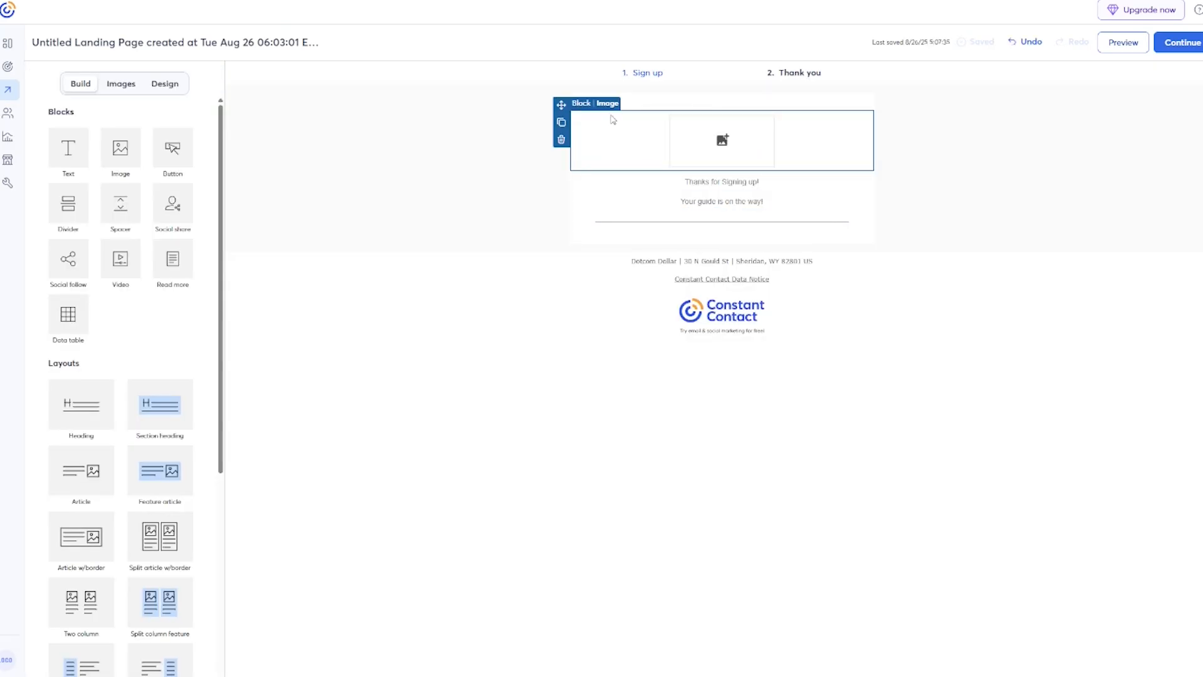
{"action": "left_click", "coordinate": [902, 195]}
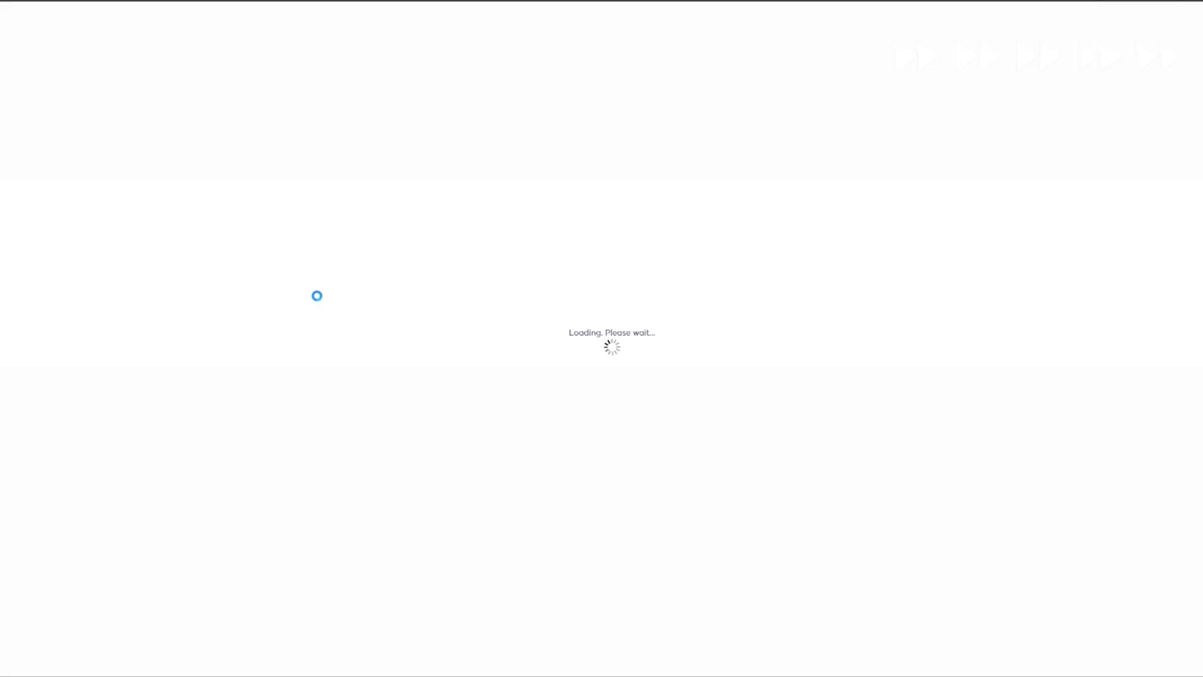
{"action": "left_click", "coordinate": [605, 254]}
{"action": "double_click", "coordinate": [99, 153]}
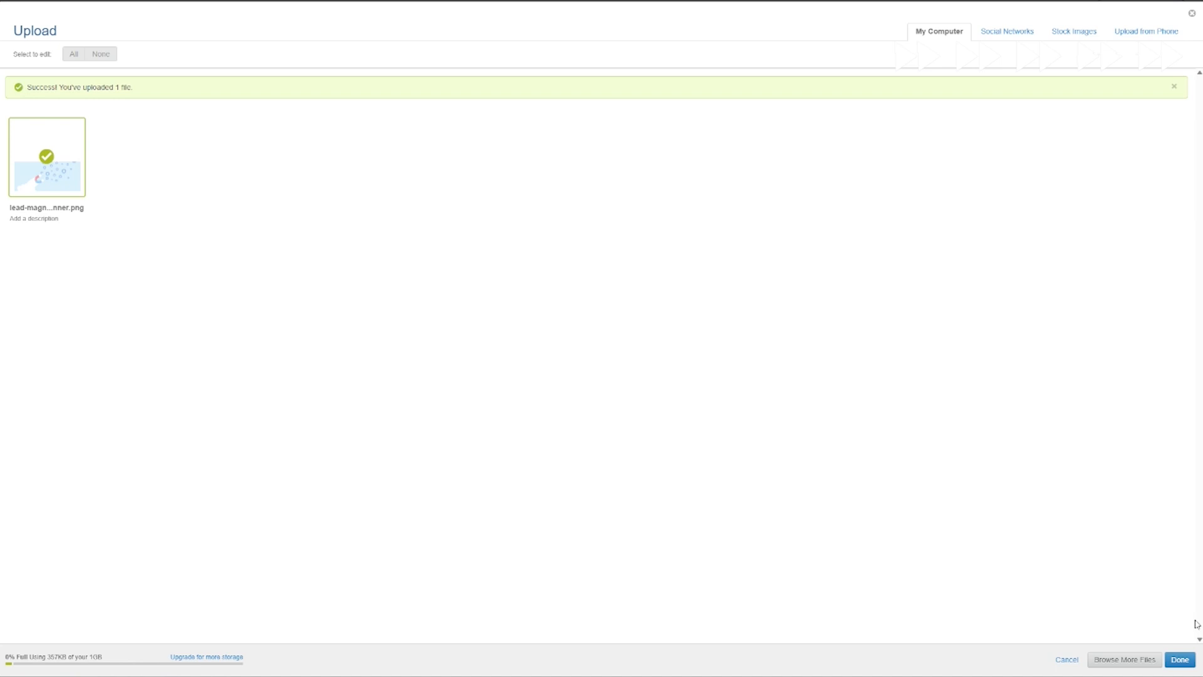
{"action": "left_click", "coordinate": [1186, 659]}
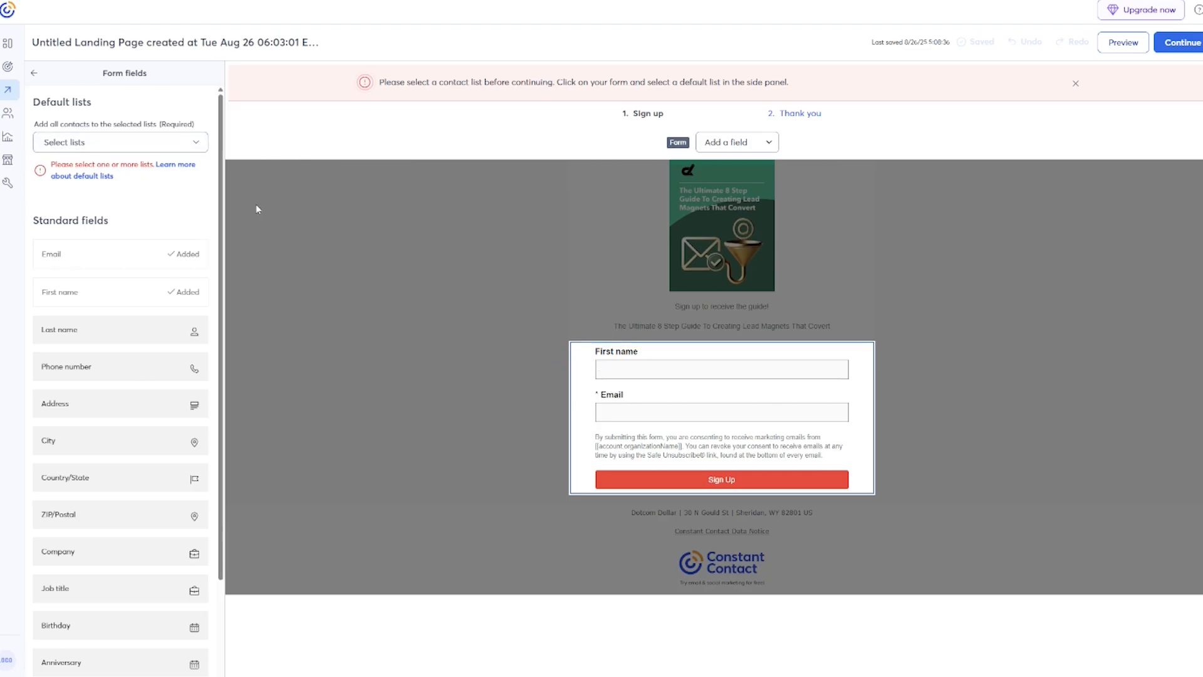
Create the 'Lead Magnet 1' contact list as the form's default list and continue.
{"action": "left_click", "coordinate": [197, 142]}
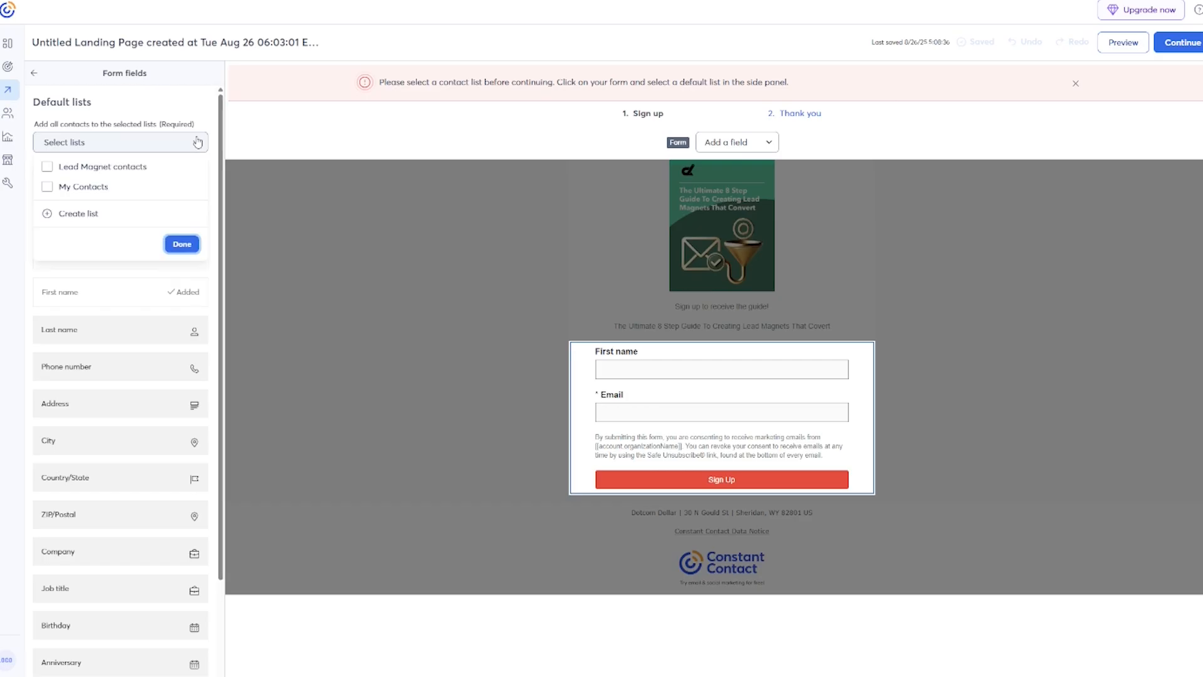
{"action": "left_click", "coordinate": [59, 215]}
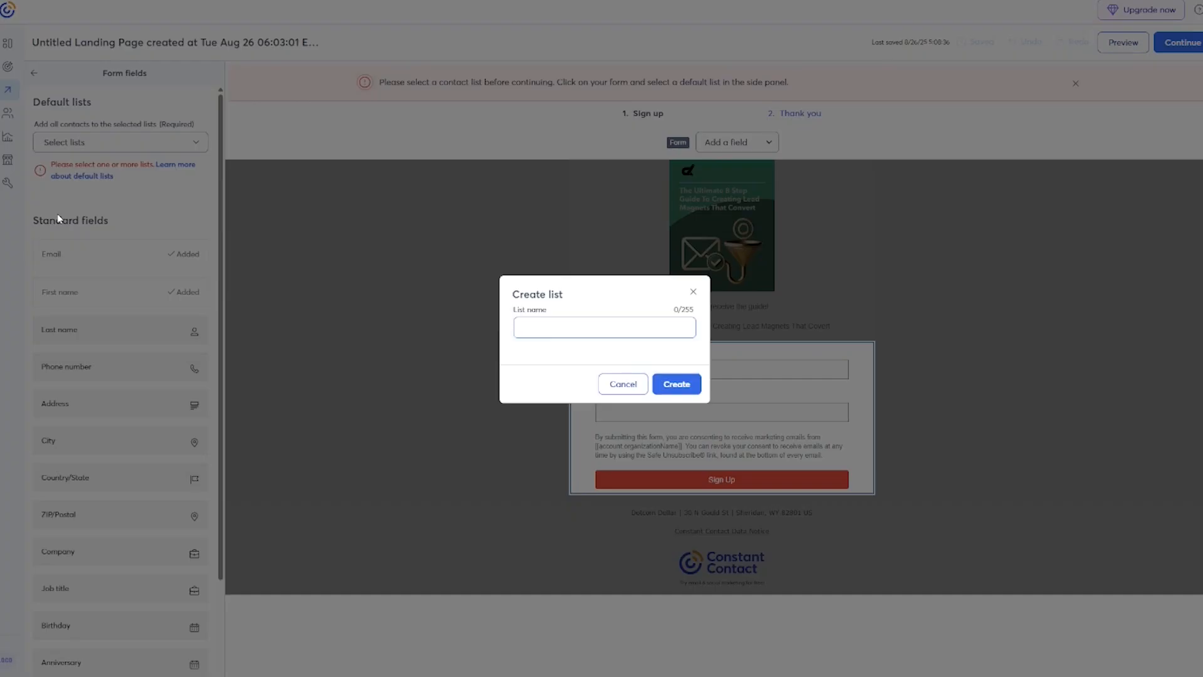
{"action": "type", "text": "Lead Magnet 1"}
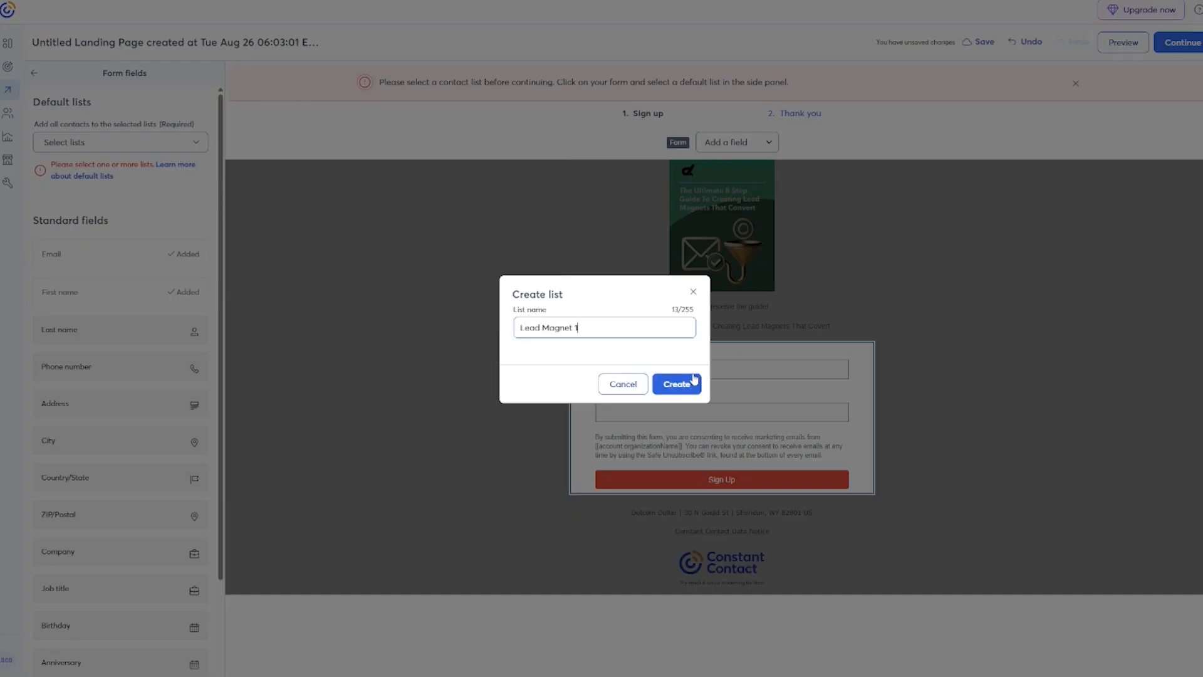
{"action": "left_click", "coordinate": [671, 387]}
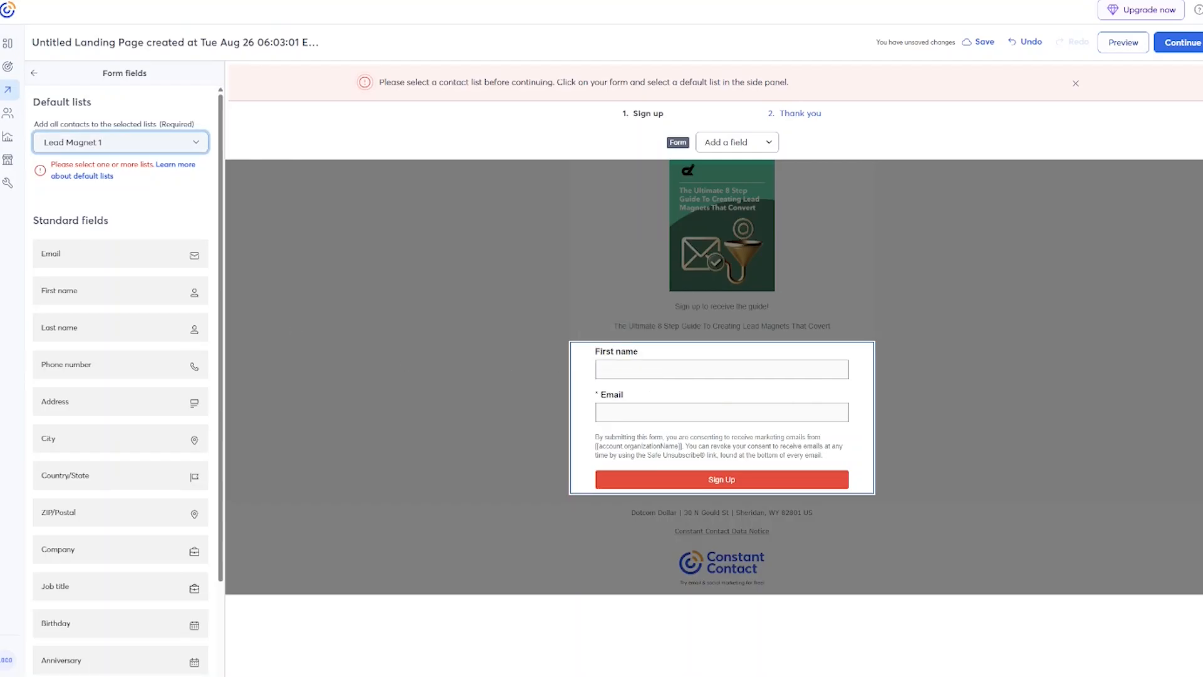
{"action": "left_click", "coordinate": [1179, 44]}
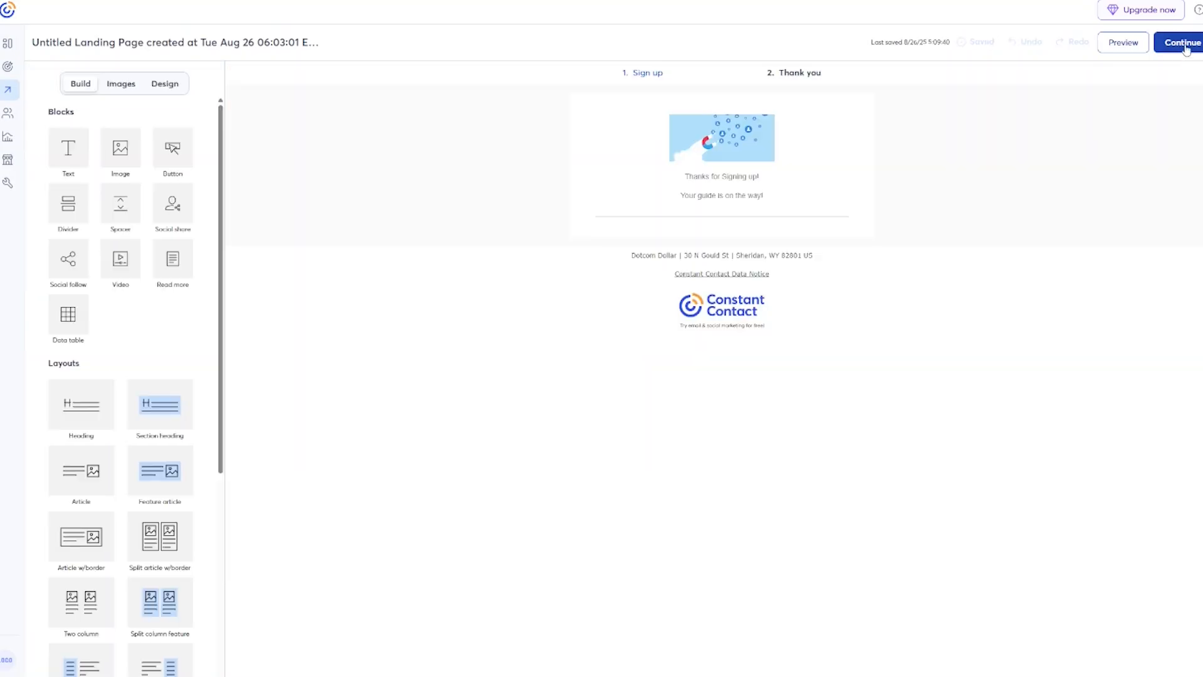
Retitle the landing page 'Sign up to get the guide!'.
{"action": "left_click", "coordinate": [1184, 45]}
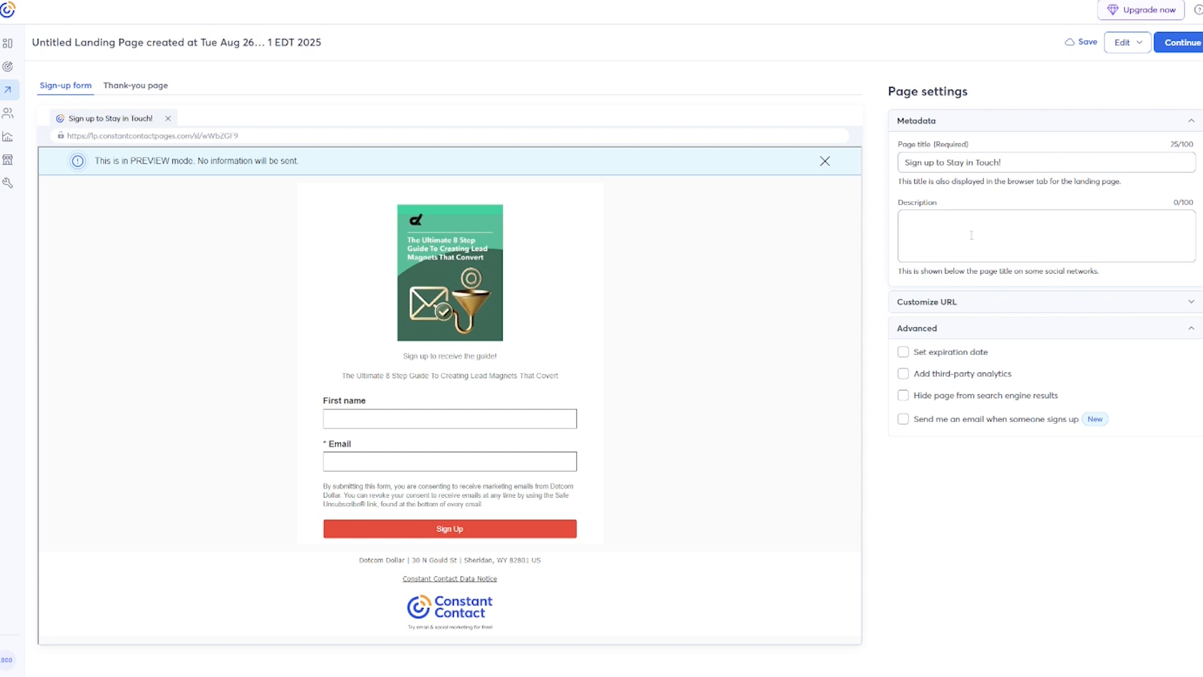
{"action": "double_click", "coordinate": [953, 164]}
{"action": "type", "text": "get the guide!"}
{"action": "key", "text": "Delete"}
{"action": "key", "text": "Delete"}
{"action": "key", "text": "Delete"}
{"action": "key", "text": "Delete"}
{"action": "key", "text": "Delete"}
{"action": "key", "text": "Delete"}
{"action": "key", "text": "Delete"}
{"action": "key", "text": "Delete"}
{"action": "key", "text": "Delete"}
{"action": "key", "text": "Delete"}
Set the custom URL ending to 'lead-magnet' and activate the landing page.
{"action": "left_click", "coordinate": [963, 307]}
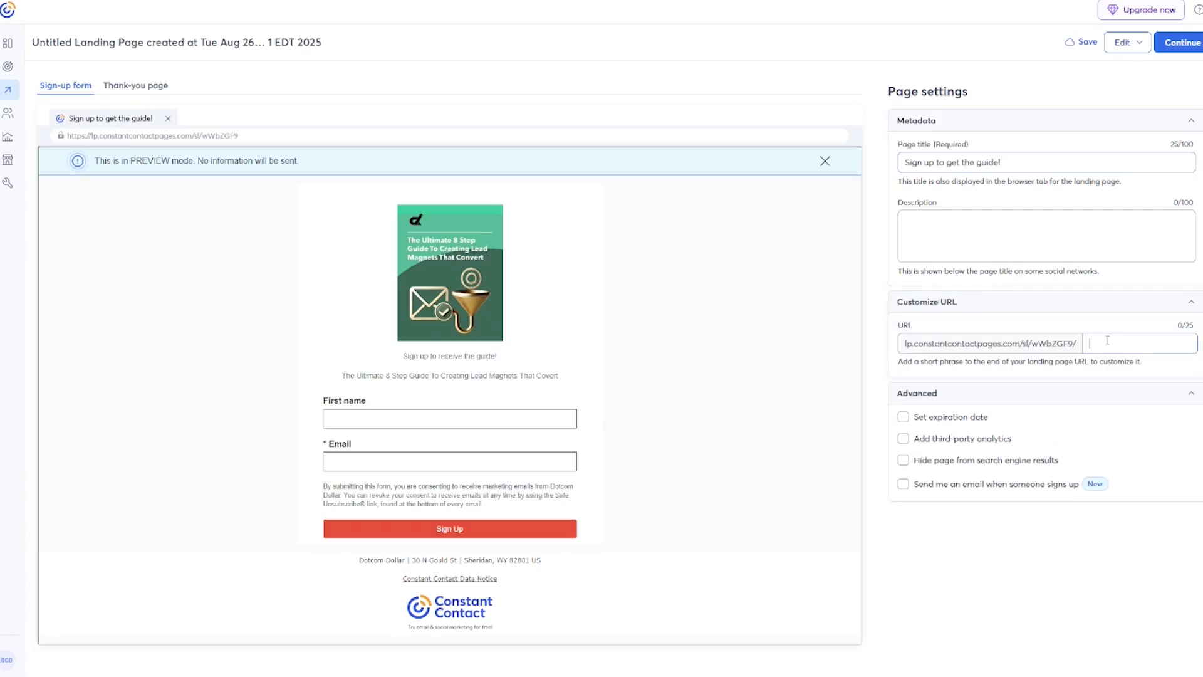
{"action": "type", "text": "lead-magnet"}
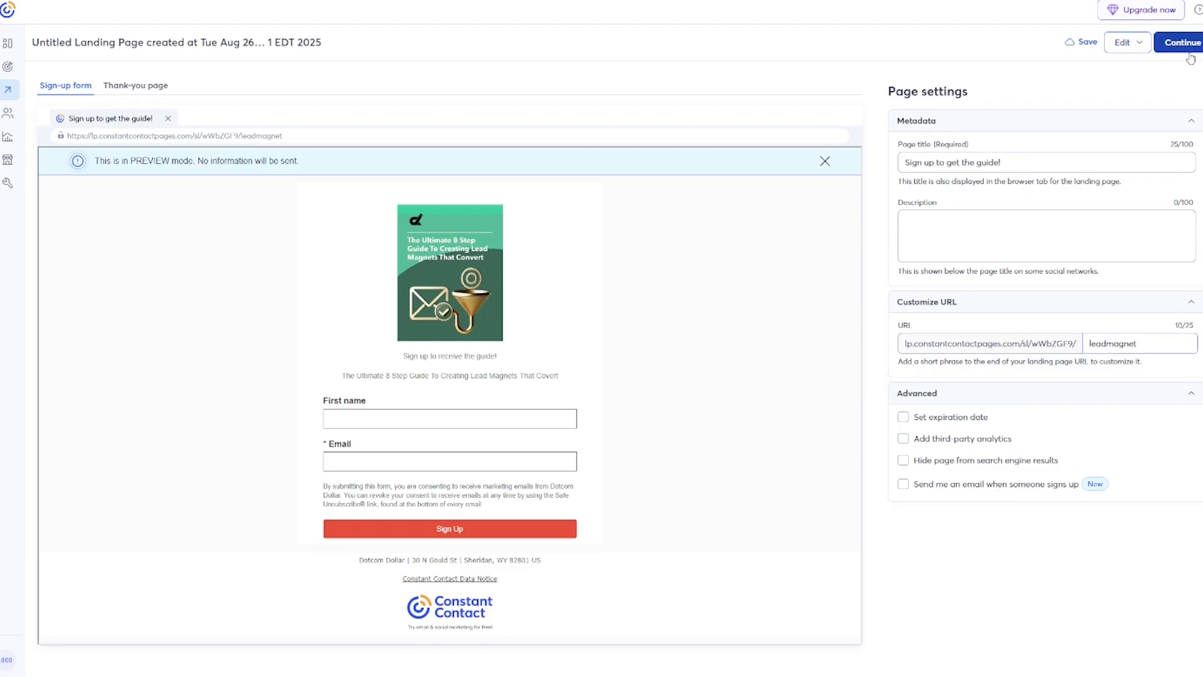
{"action": "left_click", "coordinate": [1188, 53]}
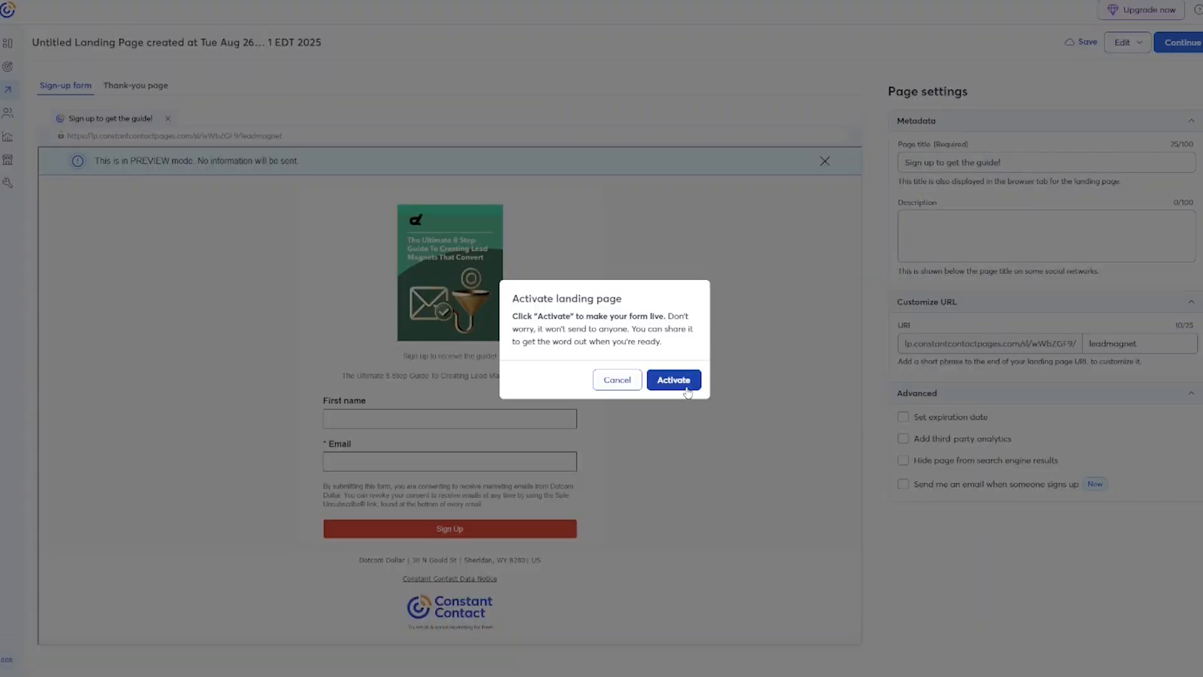
{"action": "left_click", "coordinate": [688, 392]}
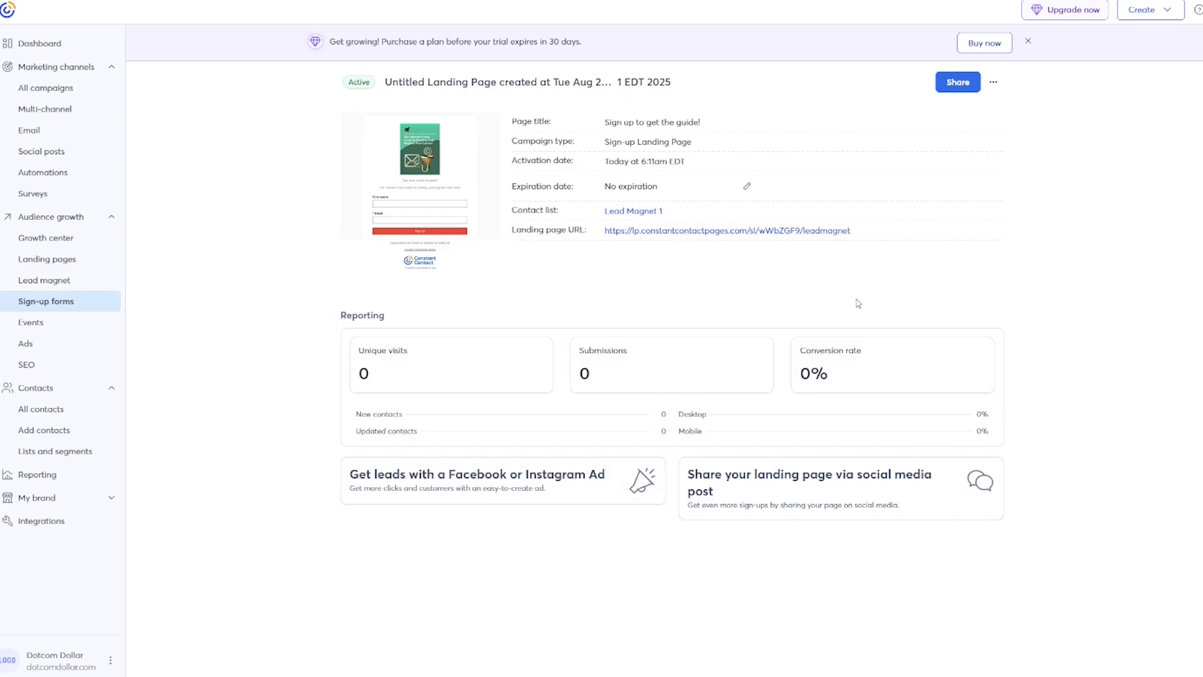
Copy the landing page's share link and view the live page.
{"action": "left_click", "coordinate": [959, 83]}
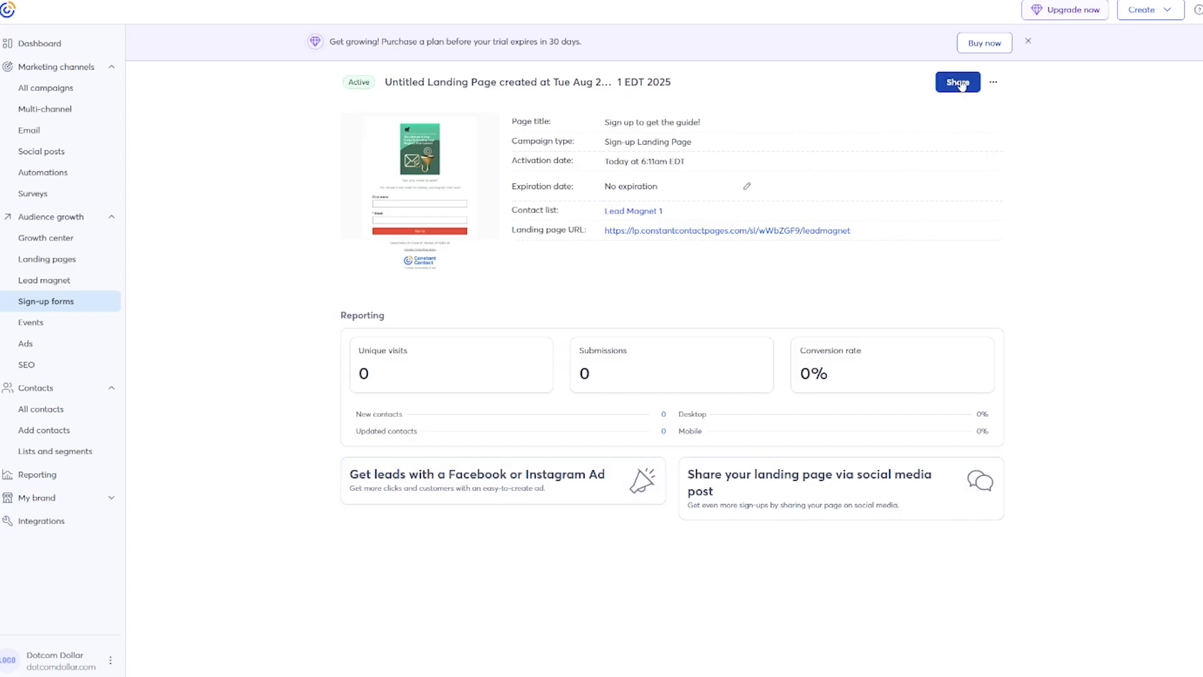
{"action": "left_click", "coordinate": [526, 384]}
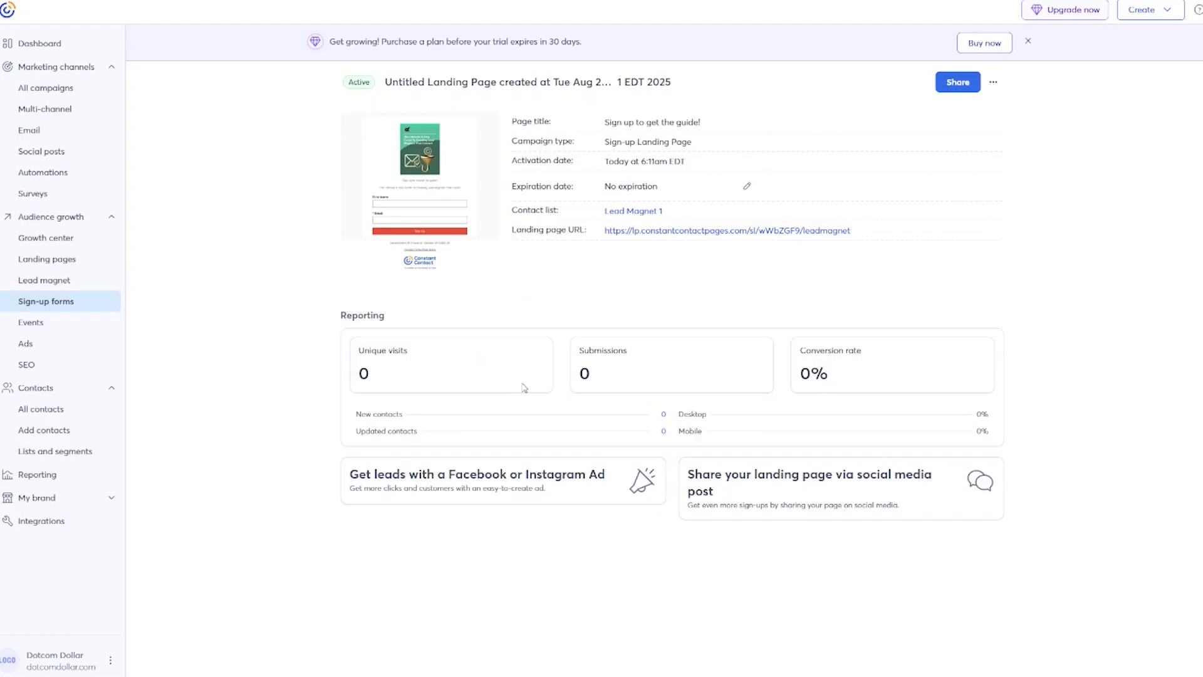
{"action": "left_click", "coordinate": [464, 346]}
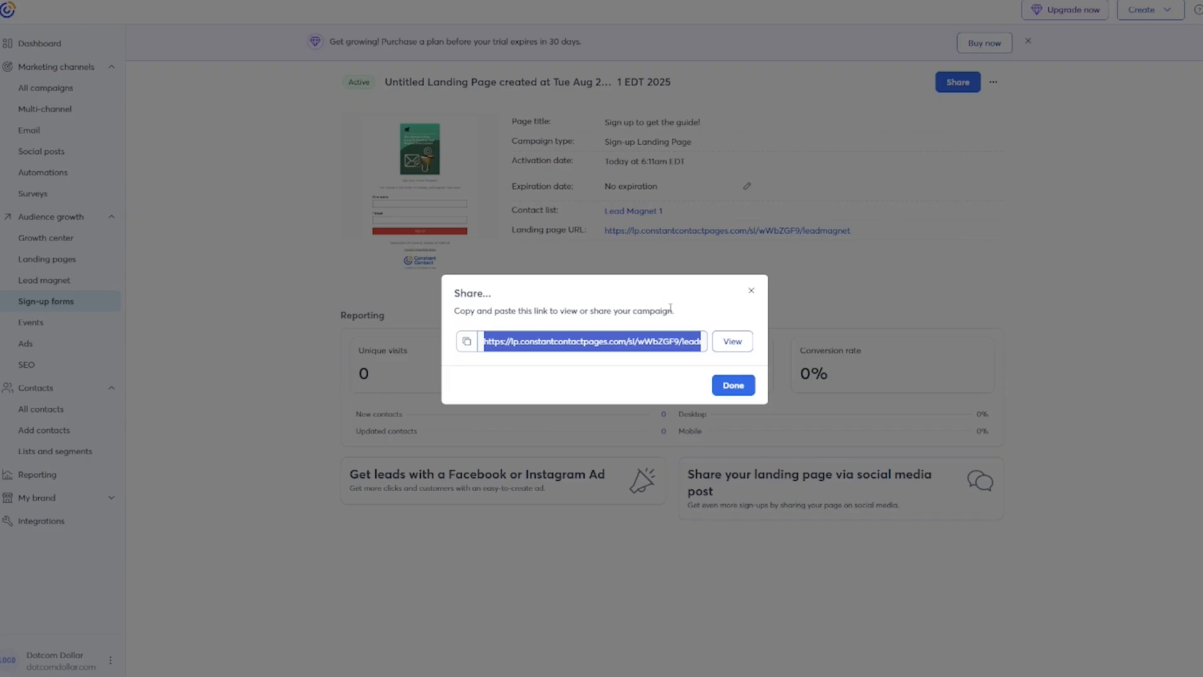
{"action": "left_click", "coordinate": [739, 346]}
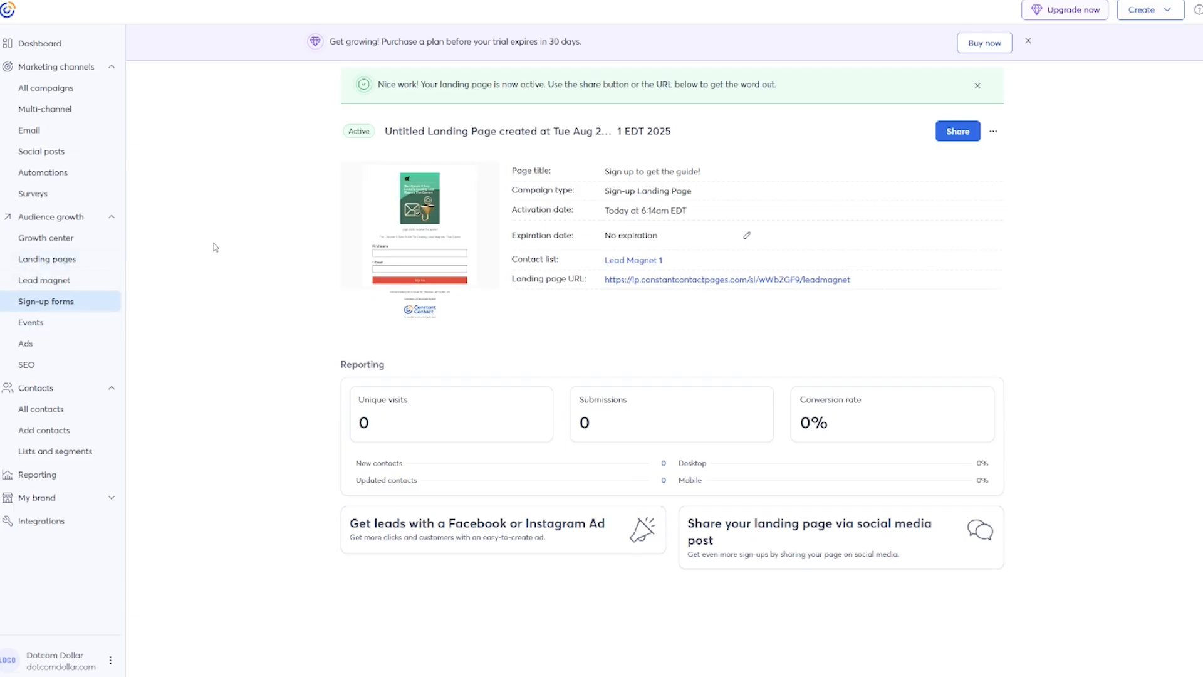
{"action": "left_click", "coordinate": [62, 307]}
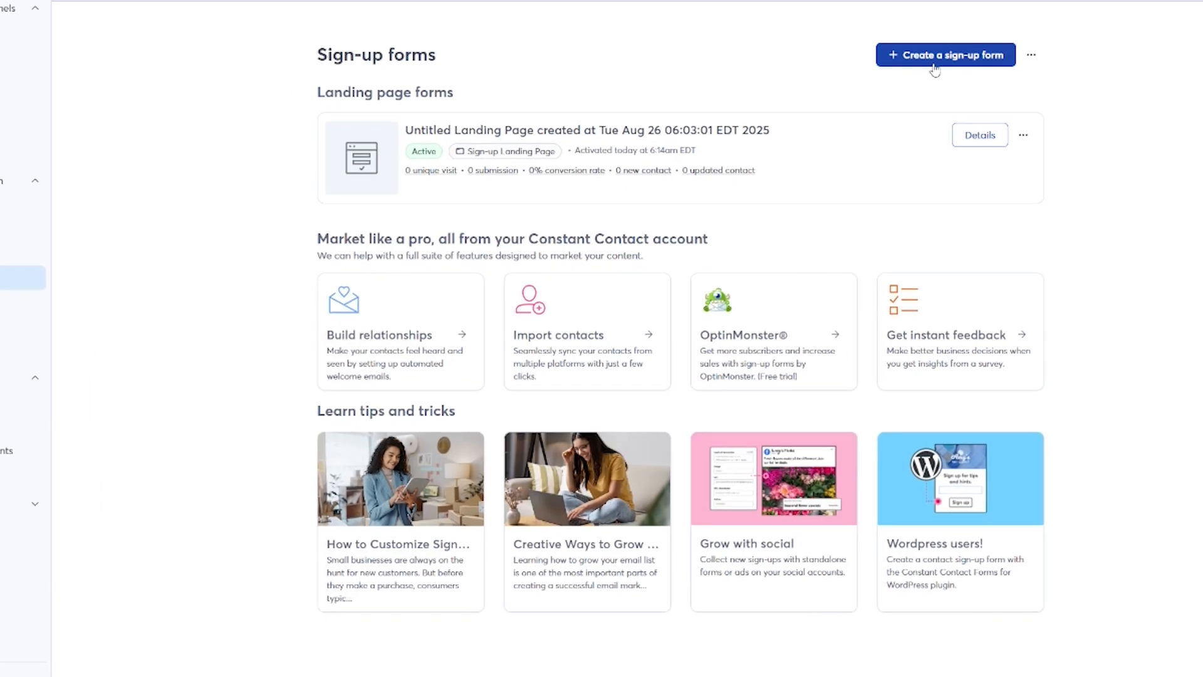
Begin creating a new sign-up form to see the available form types.
{"action": "left_click", "coordinate": [933, 63]}
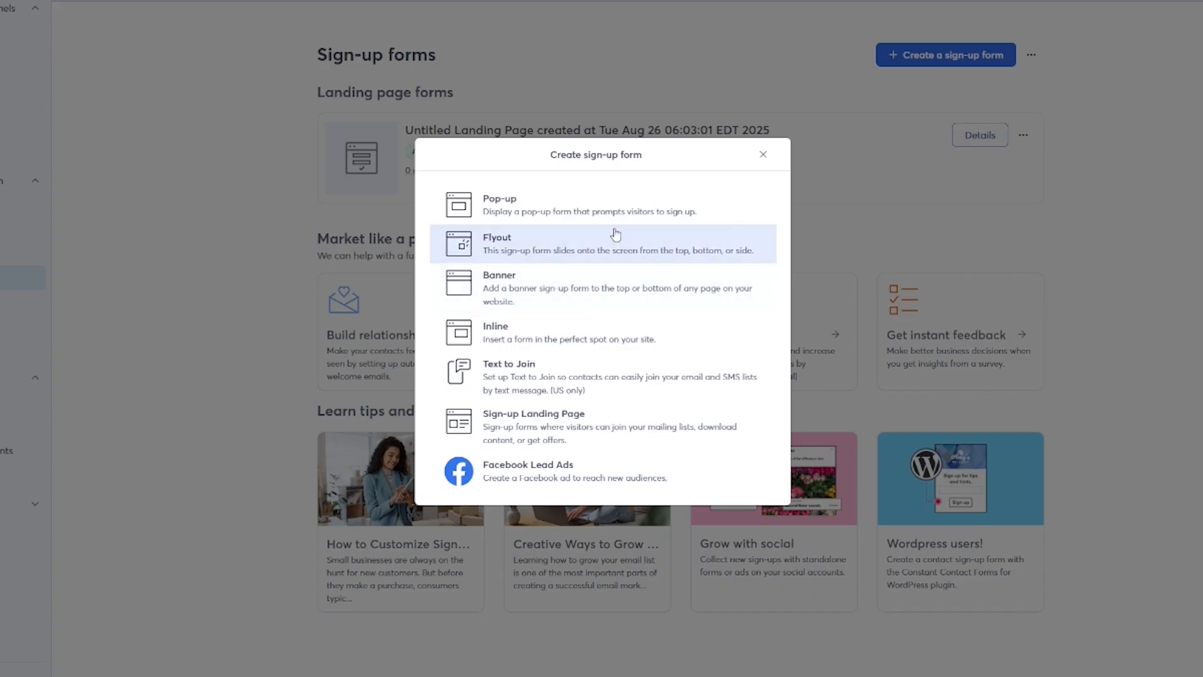
Create a pop-up sign-up form and retitle it 'Sign up for the guide!'.
{"action": "left_click", "coordinate": [501, 217]}
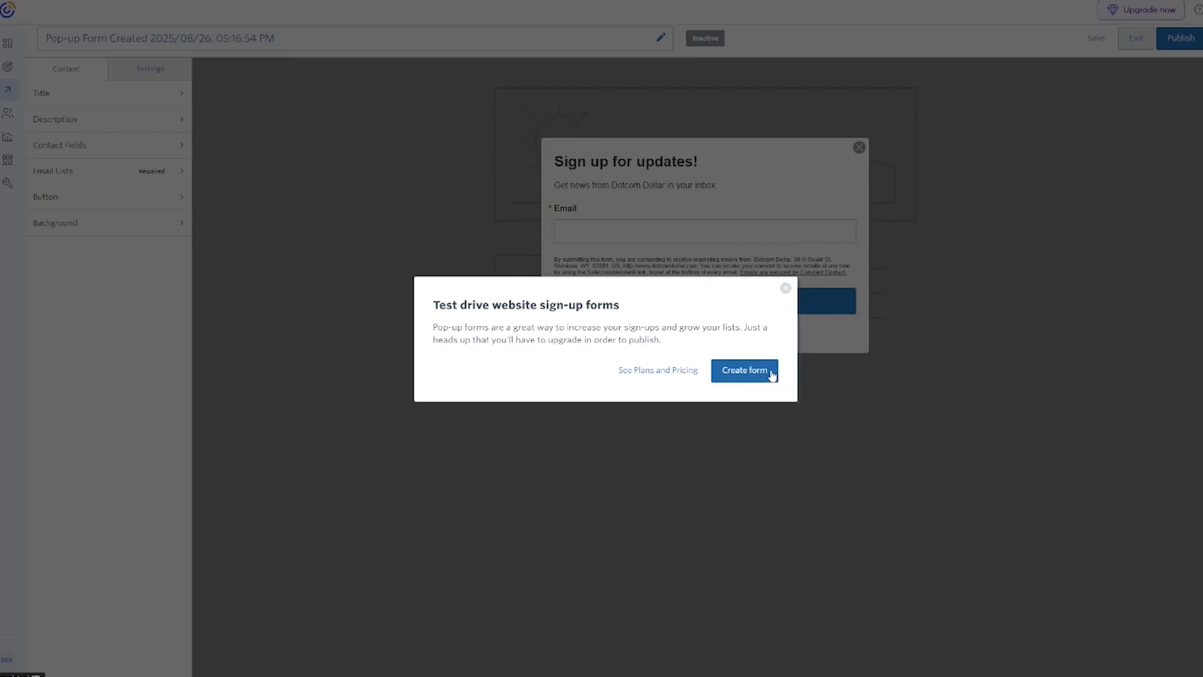
{"action": "left_click", "coordinate": [773, 371]}
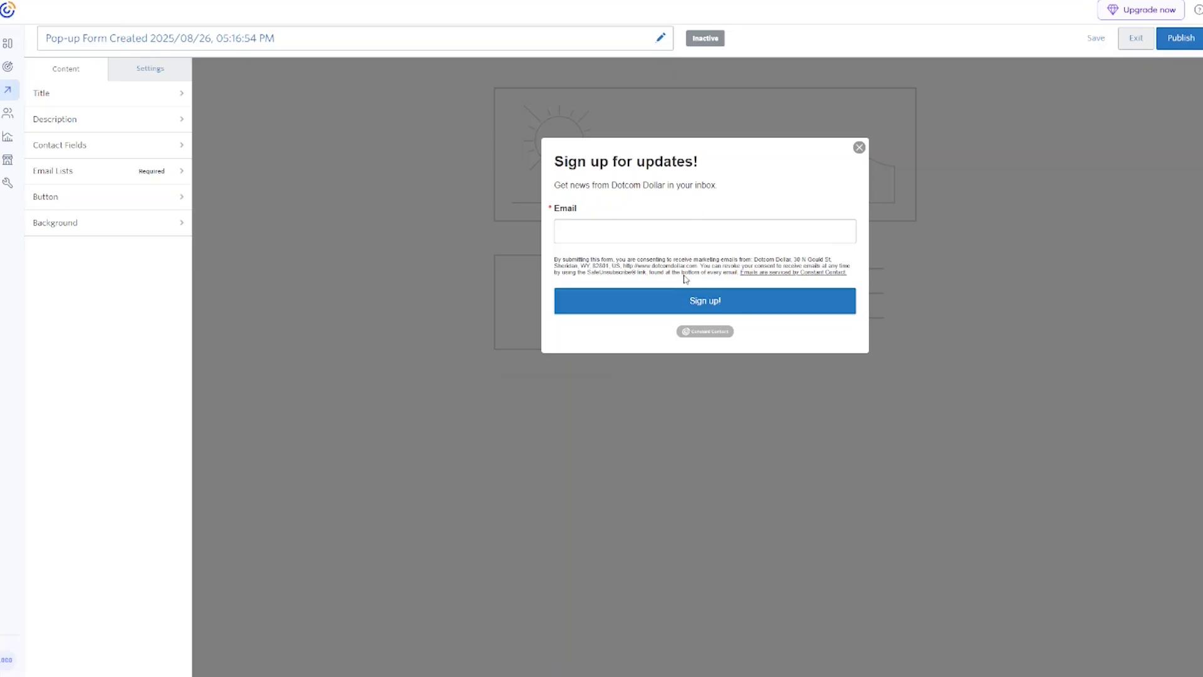
{"action": "left_click", "coordinate": [71, 105]}
{"action": "double_click", "coordinate": [99, 120]}
{"action": "type", "text": "the guide!"}
{"action": "left_click", "coordinate": [37, 70]}
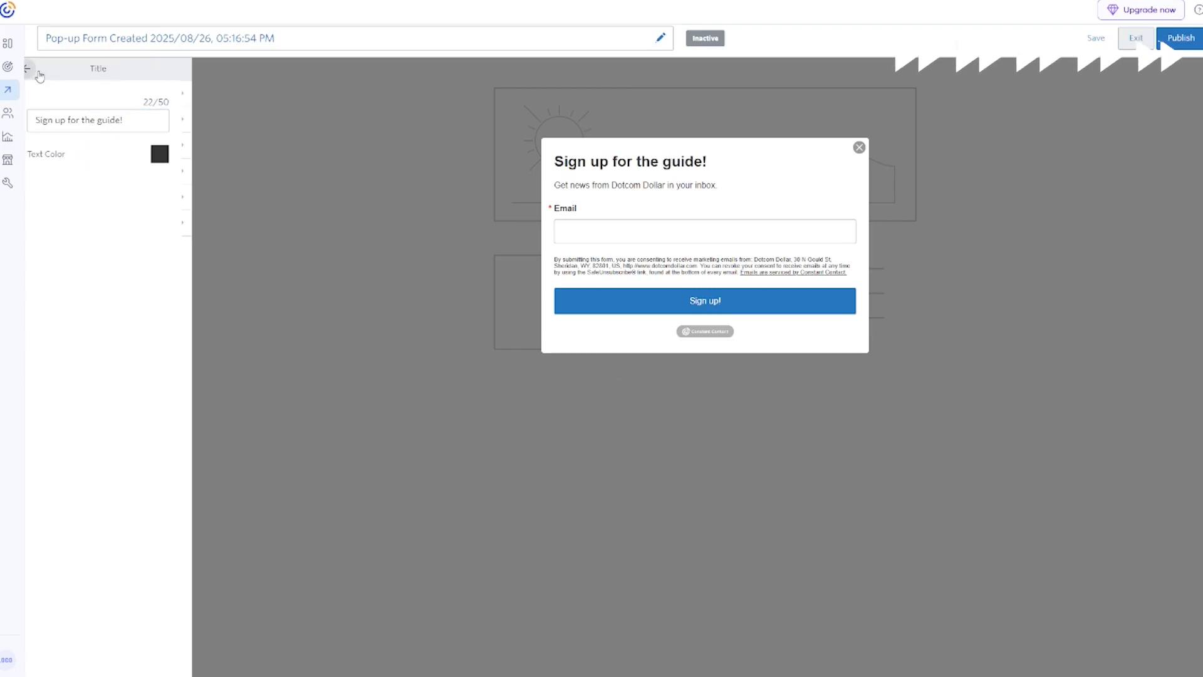
Replace the end of the form description with 'the guide now!'.
{"action": "left_click", "coordinate": [71, 121]}
{"action": "double_click", "coordinate": [73, 121]}
{"action": "type", "text": "the guide now!"}
{"action": "key", "text": "Delete"}
{"action": "key", "text": "Delete"}
{"action": "key", "text": "Delete"}
{"action": "key", "text": "Delete"}
{"action": "key", "text": "Delete"}
{"action": "key", "text": "Delete"}
{"action": "key", "text": "Delete"}
{"action": "key", "text": "Delete"}
{"action": "key", "text": "Delete"}
{"action": "key", "text": "Delete"}
{"action": "key", "text": "Delete"}
{"action": "key", "text": "Delete"}
{"action": "key", "text": "Delete"}
{"action": "key", "text": "Delete"}
{"action": "key", "text": "Delete"}
{"action": "key", "text": "Delete"}
{"action": "key", "text": "Delete"}
{"action": "key", "text": "Delete"}
{"action": "key", "text": "Delete"}
{"action": "key", "text": "Delete"}
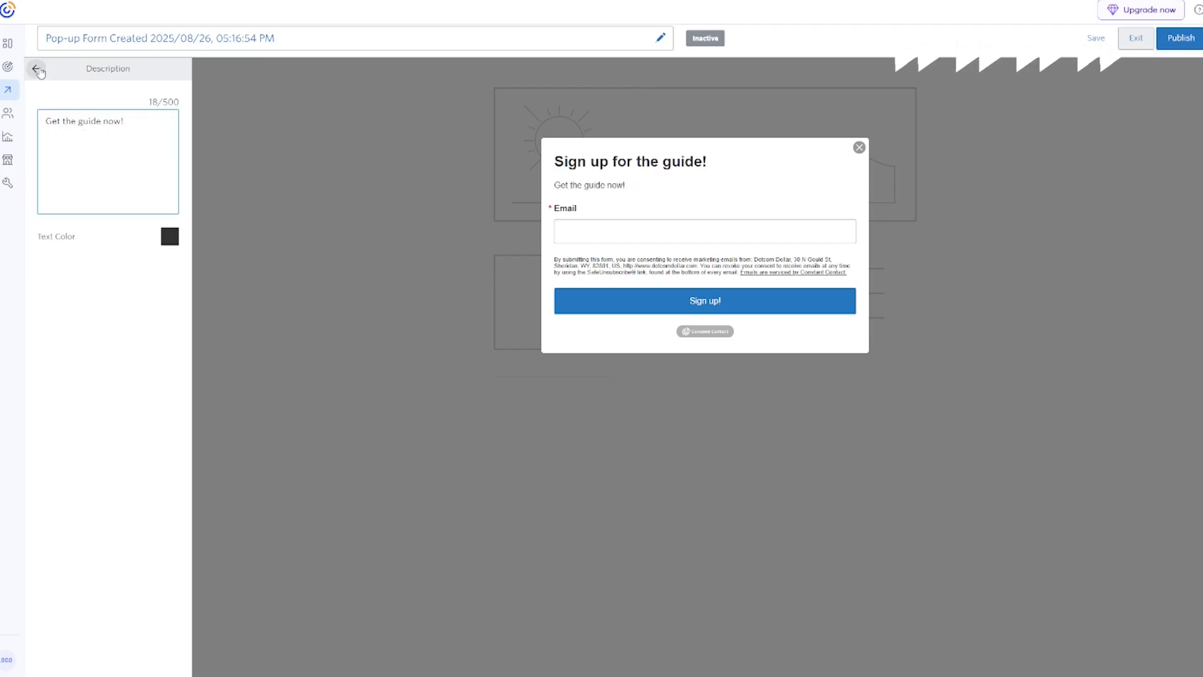
{"action": "left_click", "coordinate": [38, 71]}
Send the form's sign-ups to the Lead Magnet contacts list.
{"action": "left_click", "coordinate": [84, 172]}
{"action": "left_click", "coordinate": [42, 136]}
{"action": "left_click", "coordinate": [35, 68]}
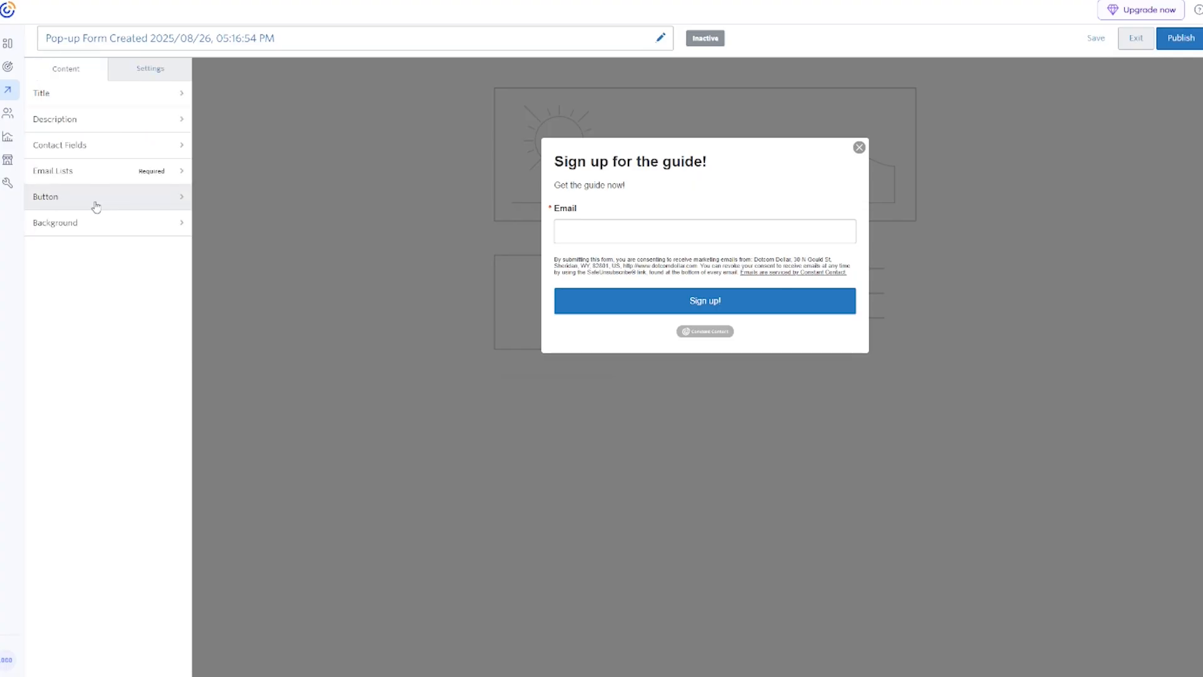
Change the Sign up! button background from blue to red.
{"action": "left_click", "coordinate": [96, 206]}
{"action": "left_click", "coordinate": [169, 180]}
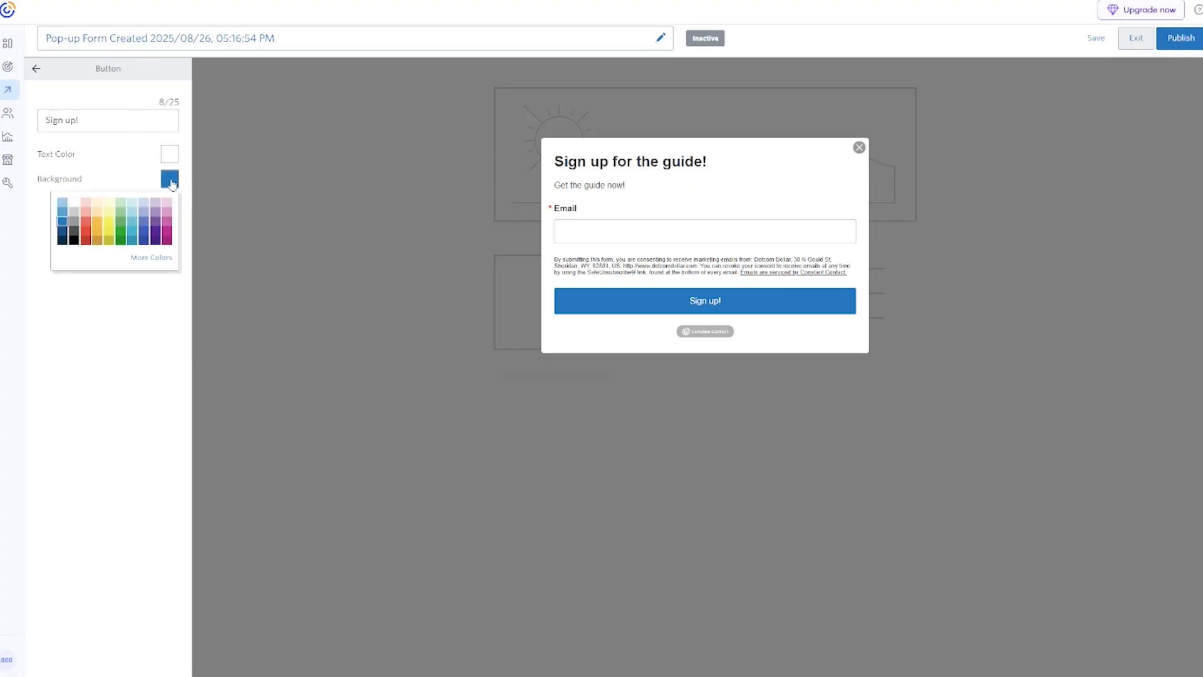
{"action": "left_click", "coordinate": [86, 234]}
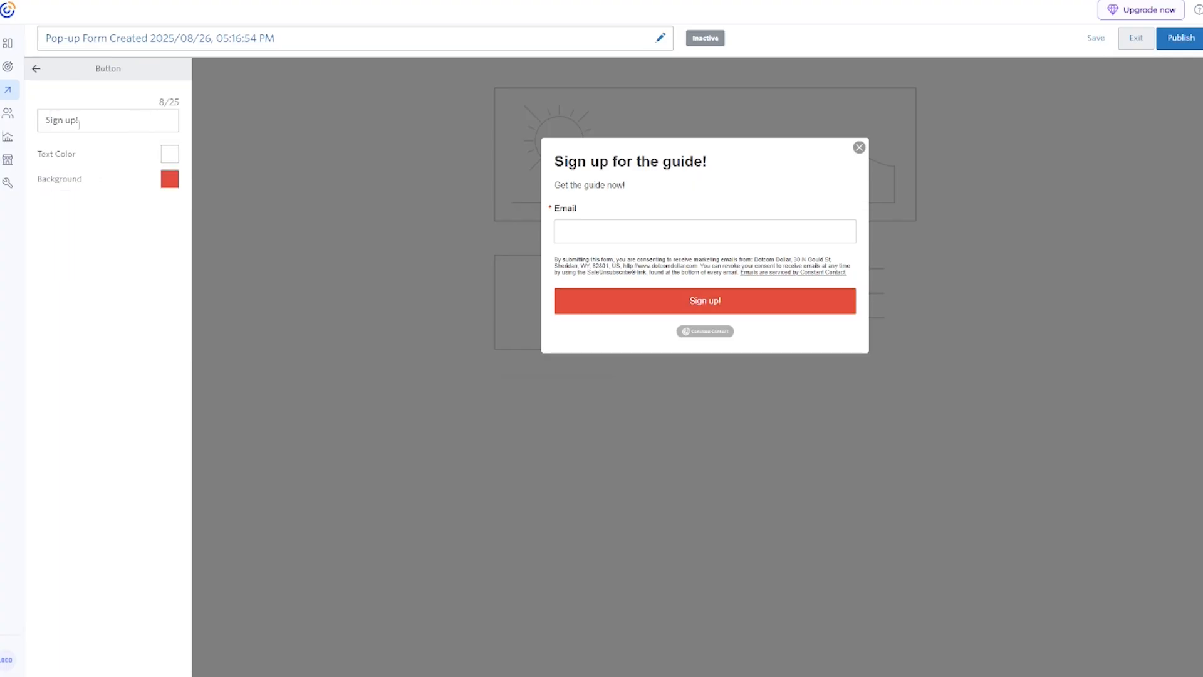
{"action": "left_click", "coordinate": [36, 69]}
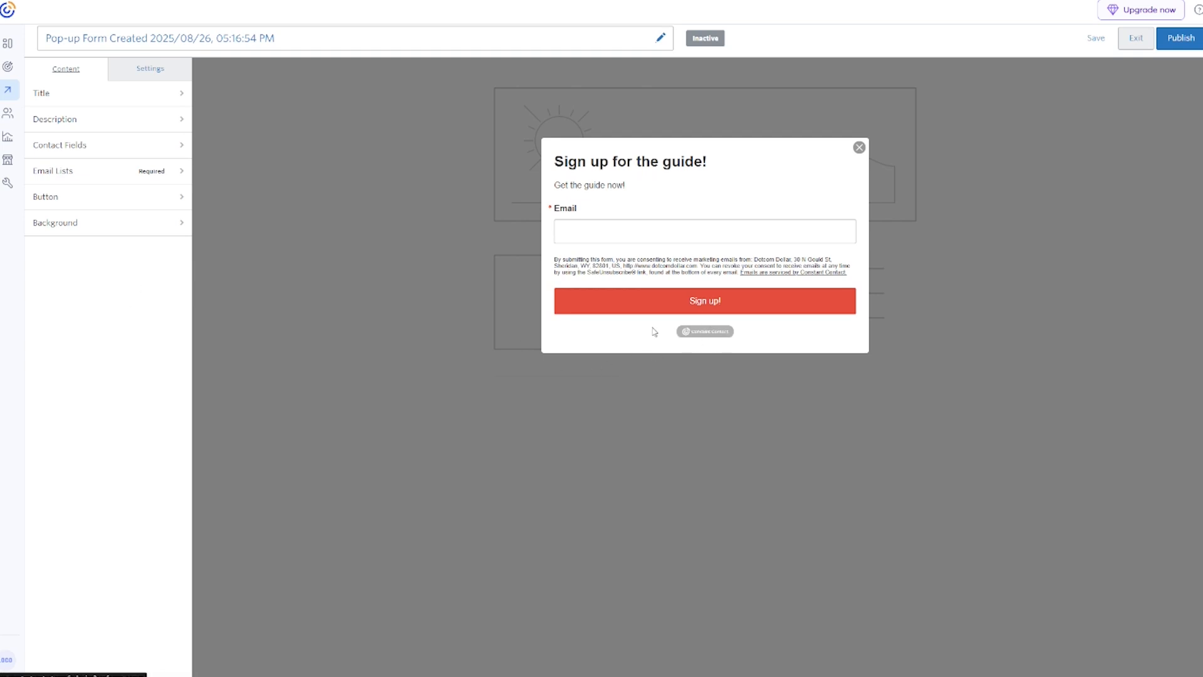
Check the form's Constant Contact Branding settings and publish the pop-up form.
{"action": "left_click", "coordinate": [151, 70]}
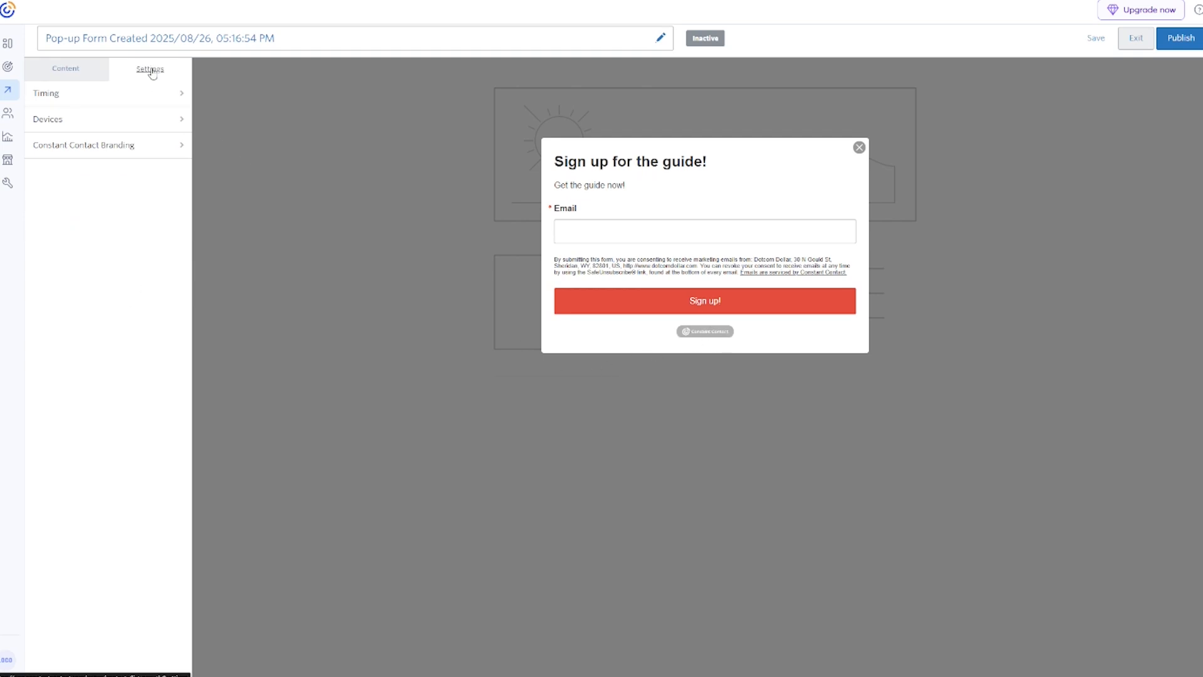
{"action": "left_click", "coordinate": [96, 154]}
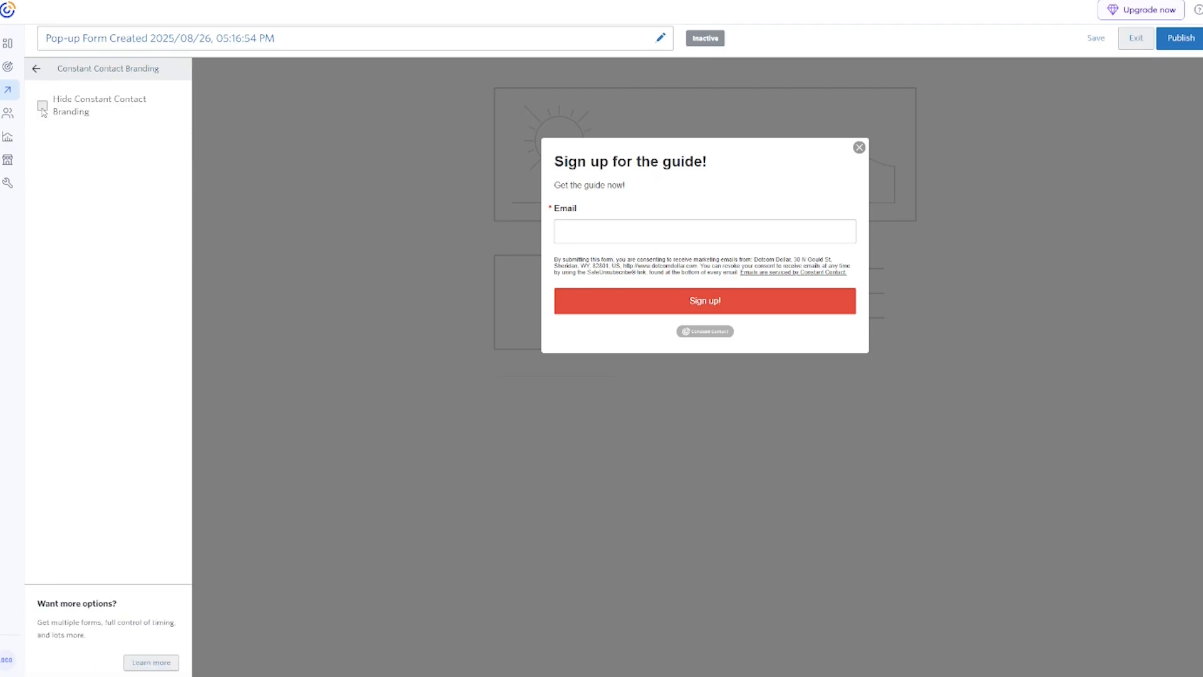
{"action": "left_click", "coordinate": [1192, 44]}
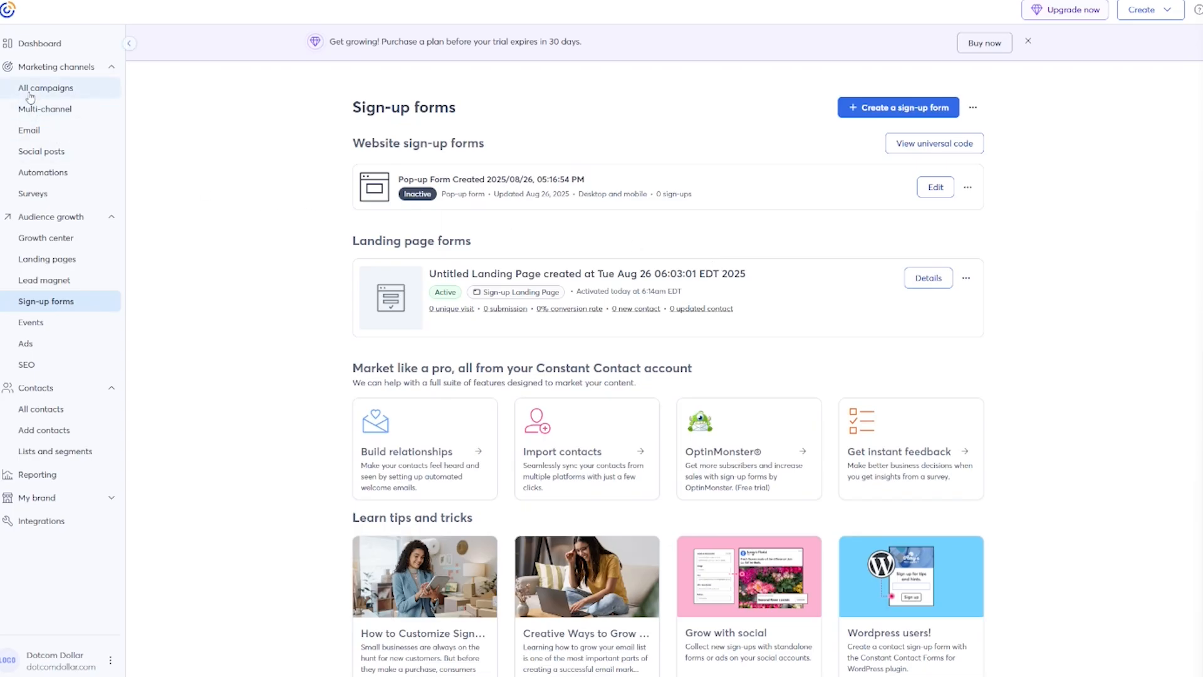
From All campaigns, create a new Email campaign.
{"action": "left_click", "coordinate": [78, 98]}
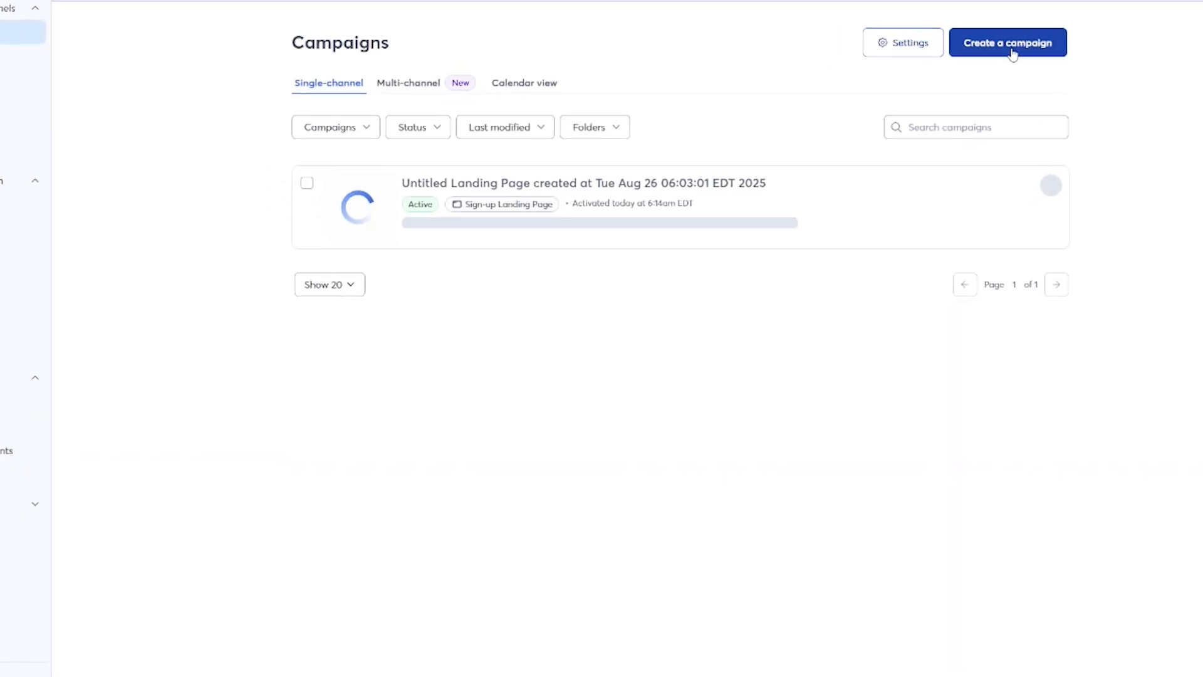
{"action": "left_click", "coordinate": [1008, 44]}
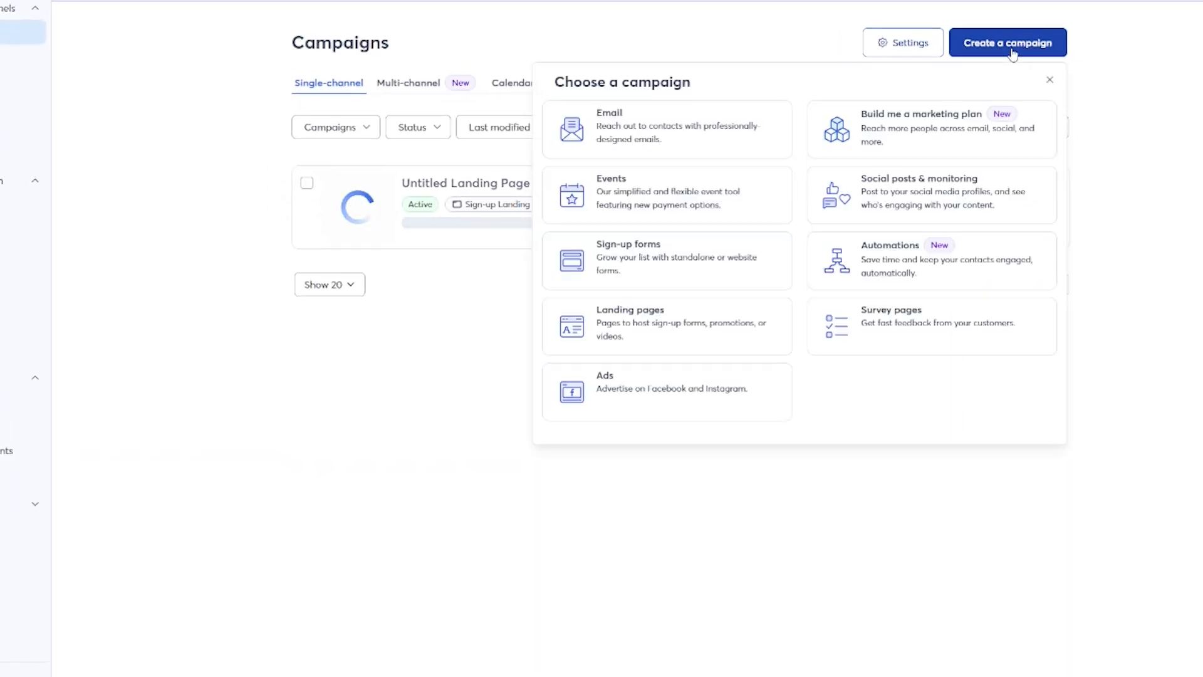
{"action": "left_click", "coordinate": [652, 137]}
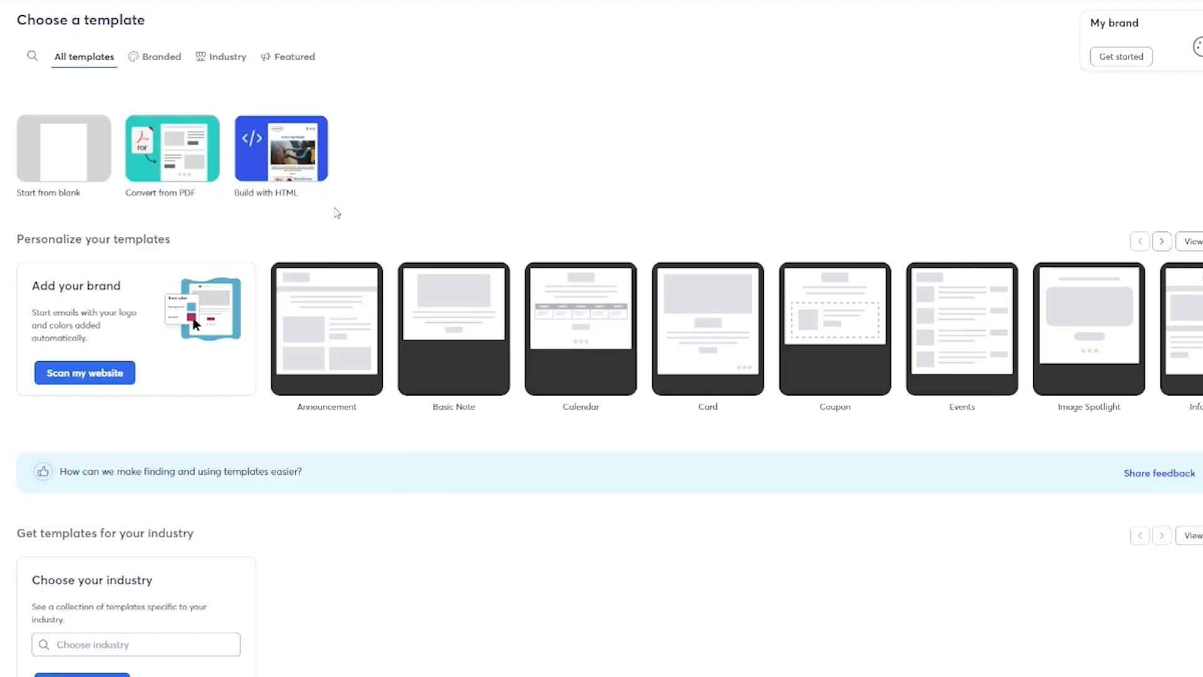
Browse the template cards and start the email from the blank template.
{"action": "mouse_move", "coordinate": [309, 356]}
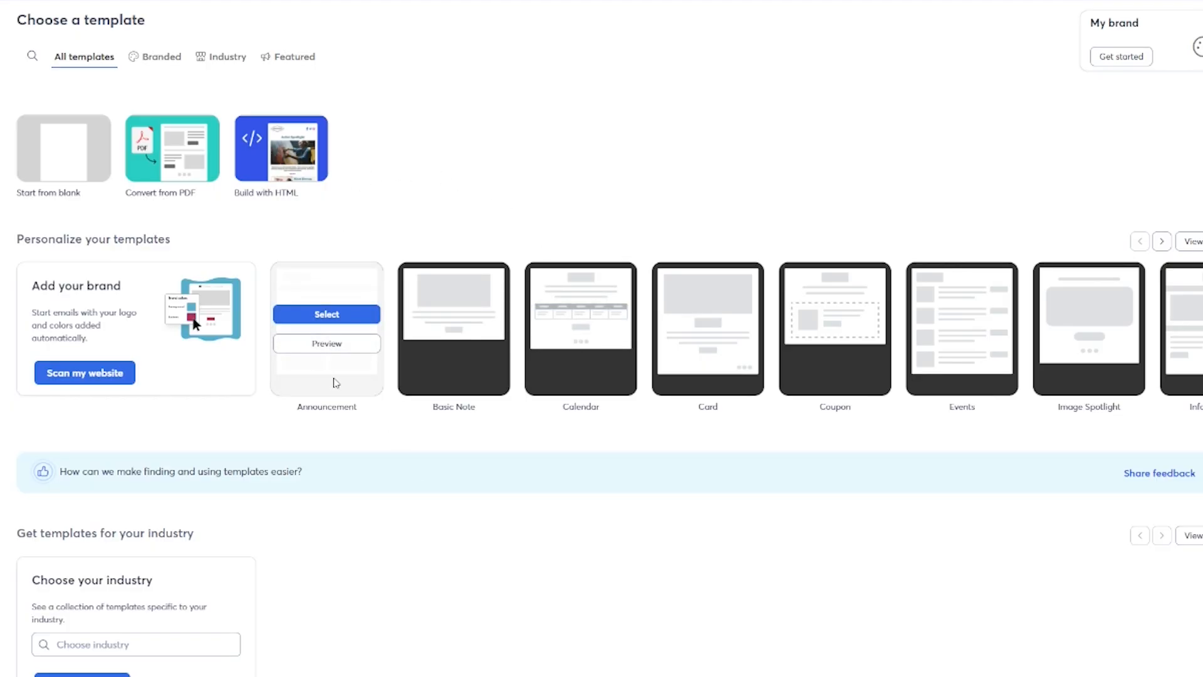
{"action": "mouse_move", "coordinate": [830, 380]}
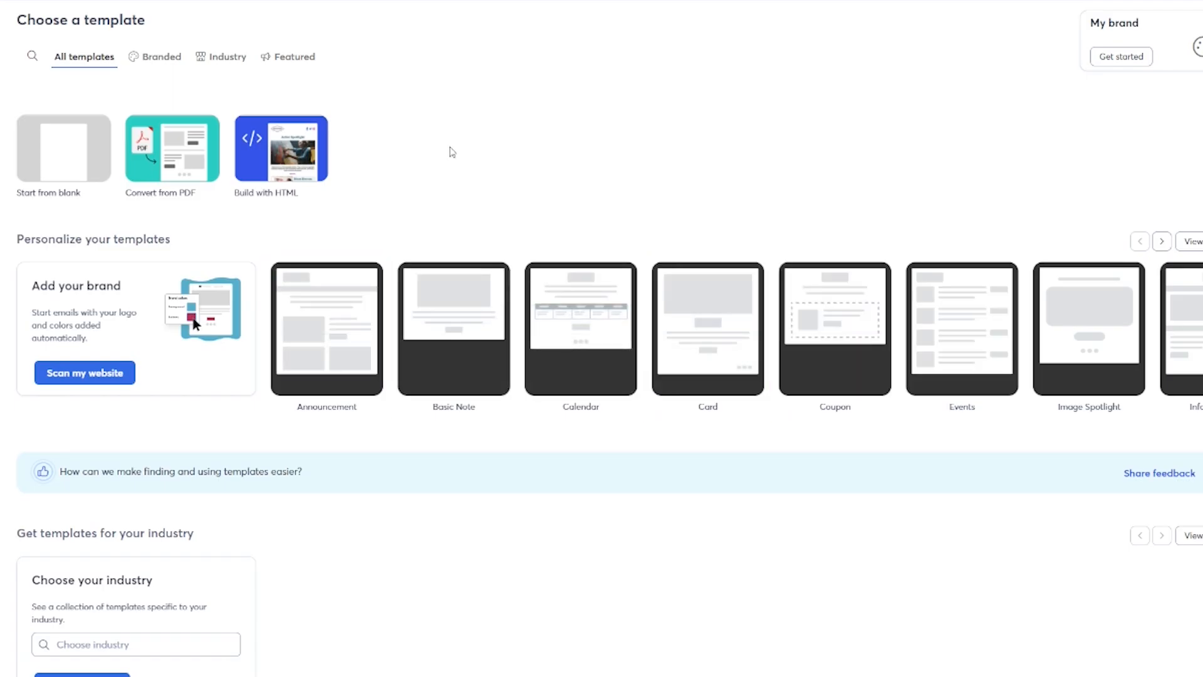
{"action": "mouse_move", "coordinate": [100, 194]}
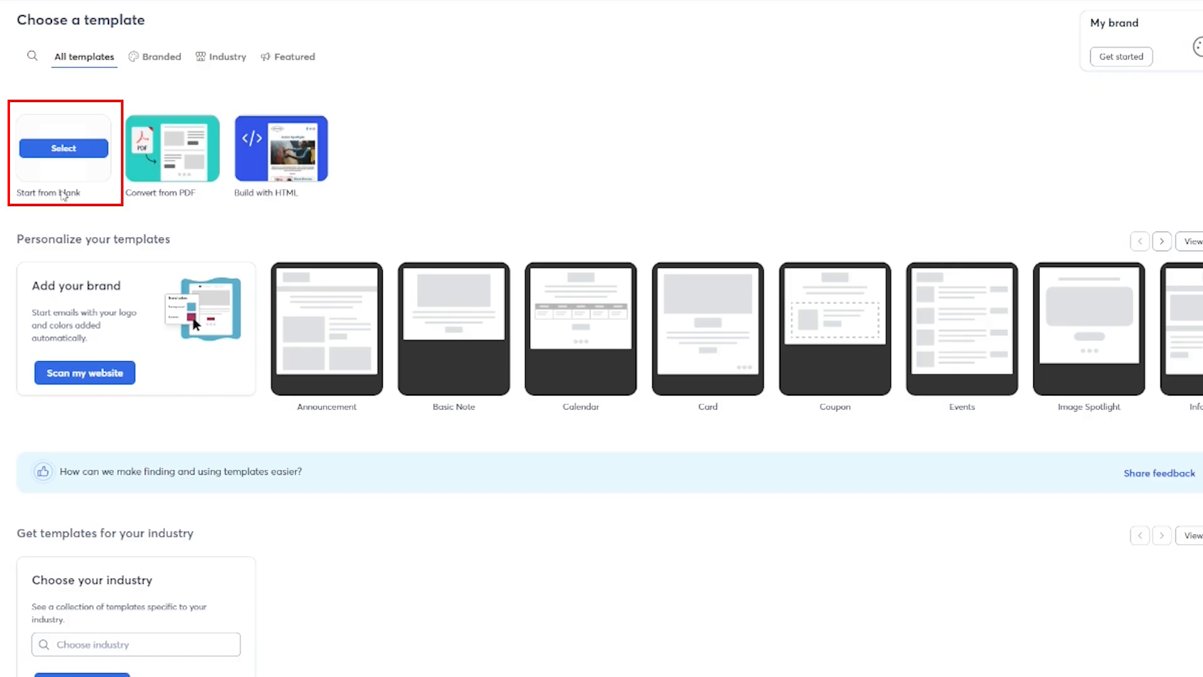
{"action": "left_click", "coordinate": [78, 157]}
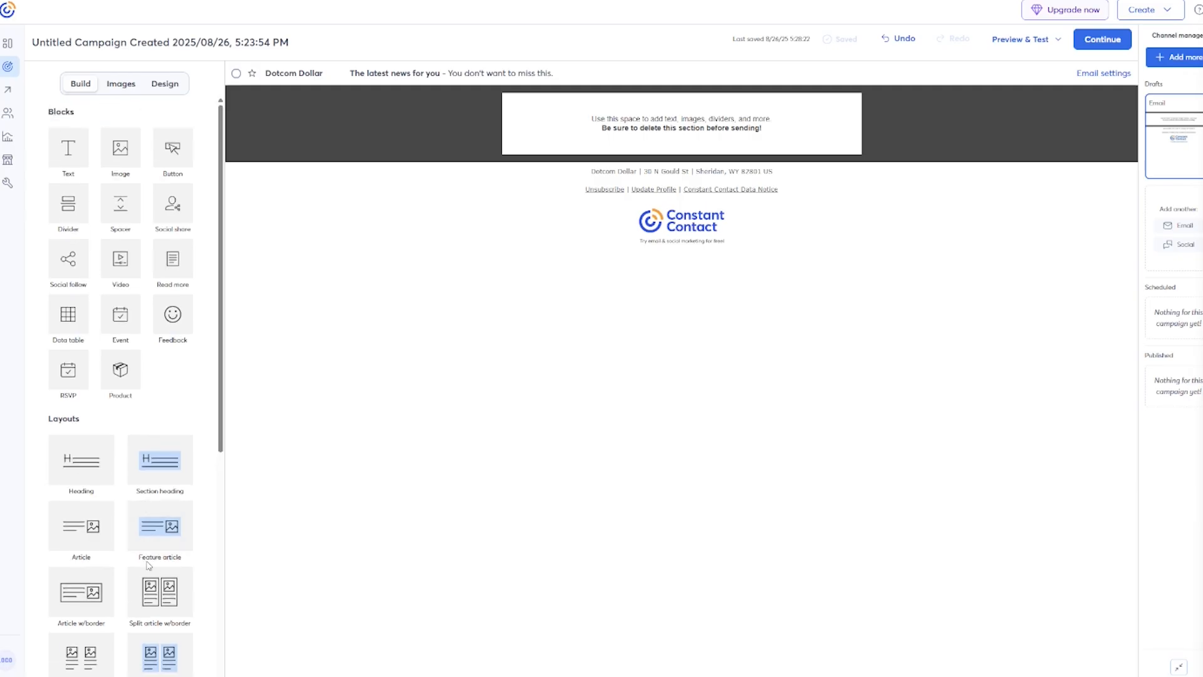
Add an Article w/border block, remove its placeholder text, and insert the Ebook Cover image.
{"action": "left_click_drag", "start_coordinate": [79, 603], "coordinate": [646, 134]}
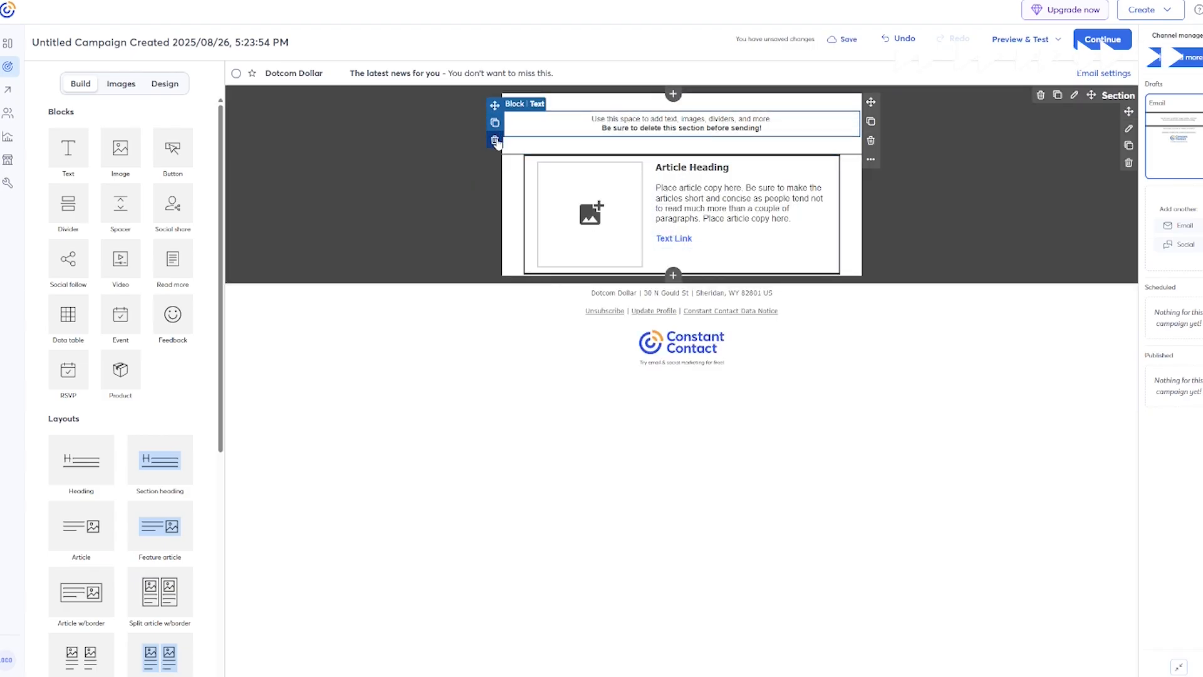
{"action": "left_click", "coordinate": [495, 141]}
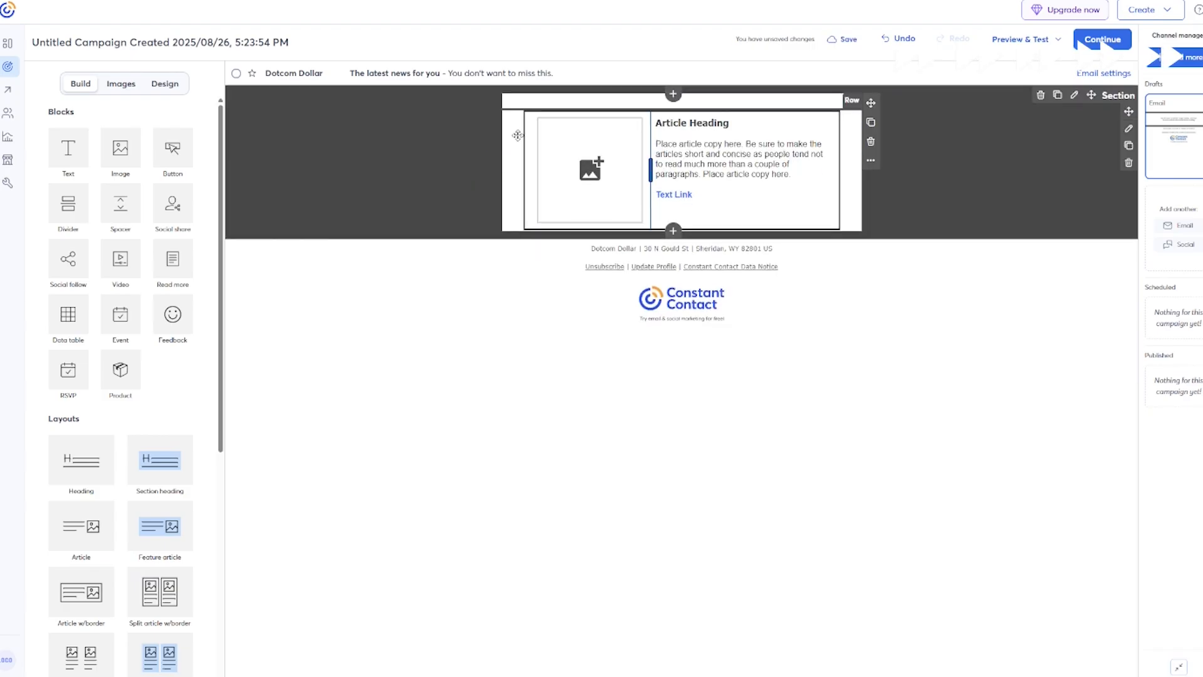
{"action": "left_click", "coordinate": [623, 194]}
{"action": "left_click", "coordinate": [649, 102]}
{"action": "left_click", "coordinate": [417, 269]}
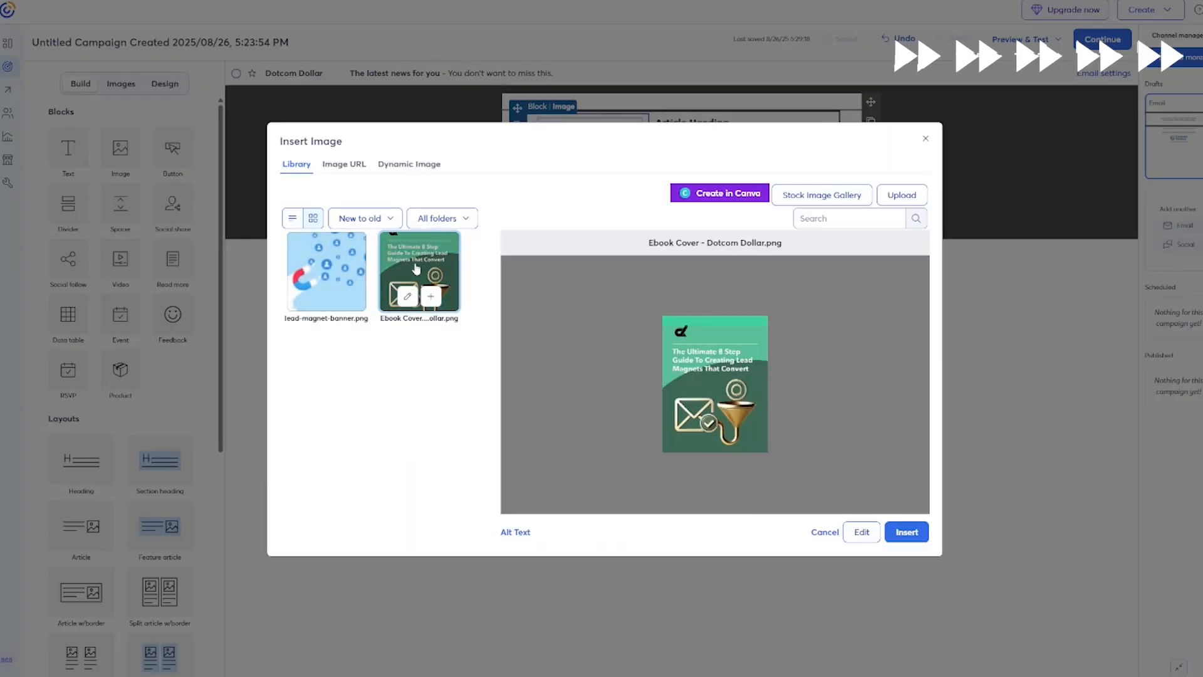
{"action": "left_click", "coordinate": [907, 532]}
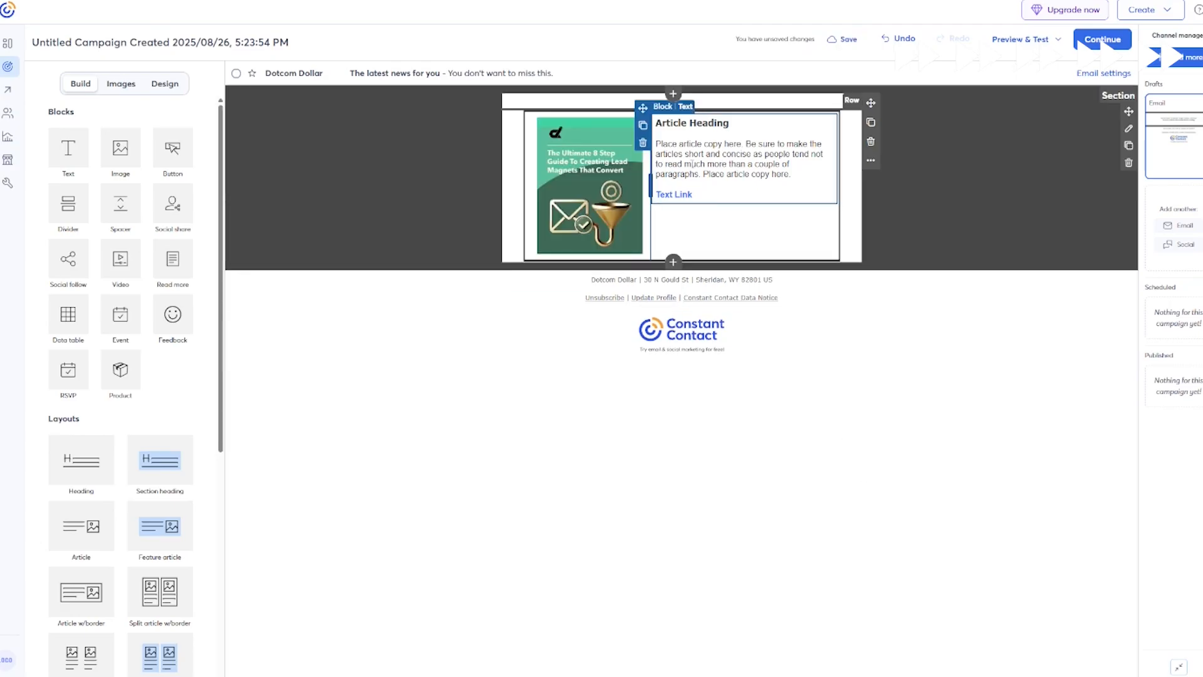
Retitle the article 'Here is the Free Guide!', write a thank-you body, and drop the Text Link.
{"action": "triple_click", "coordinate": [694, 134]}
{"action": "type", "text": "Here is "}
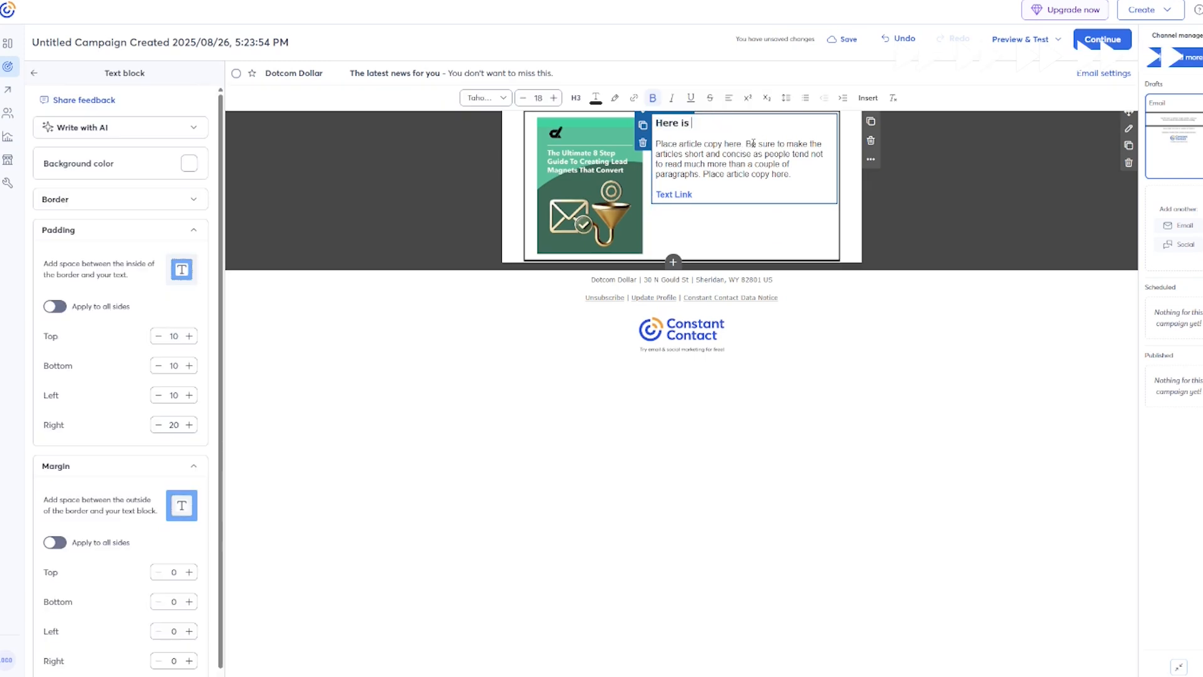
{"action": "type", "text": "the Free Guide!"}
{"action": "left_click_drag", "start_coordinate": [790, 174], "coordinate": [655, 143]}
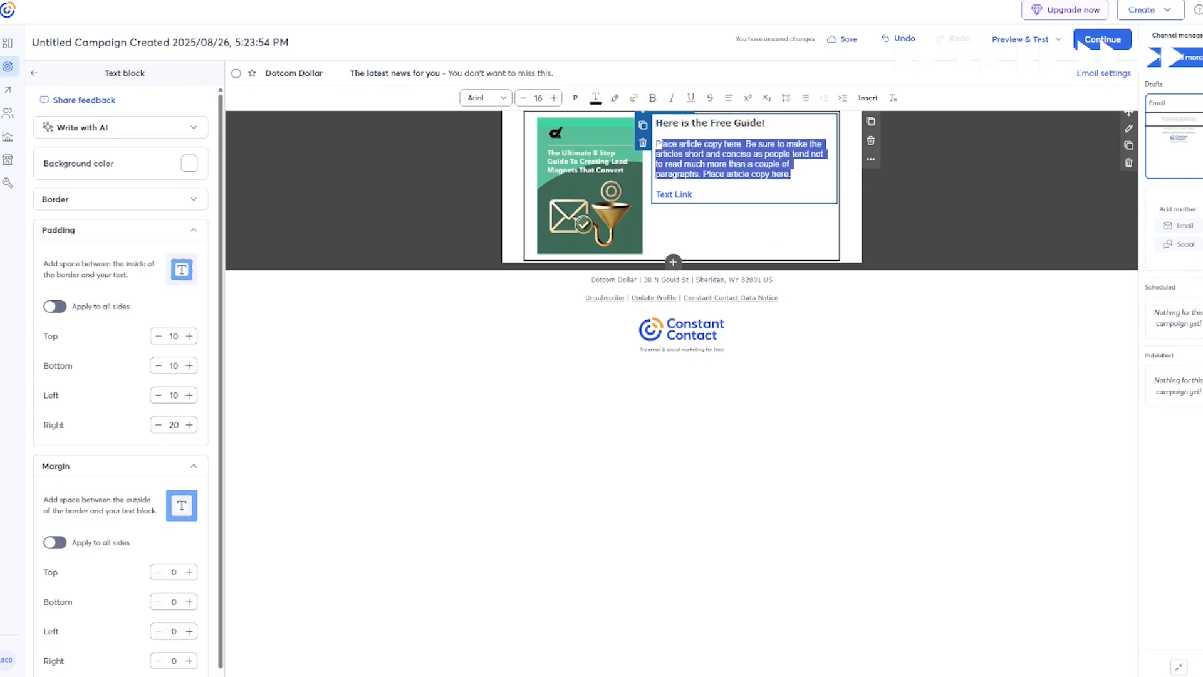
{"action": "type", "text": "Thanks for signing up, this guide will get you started"}
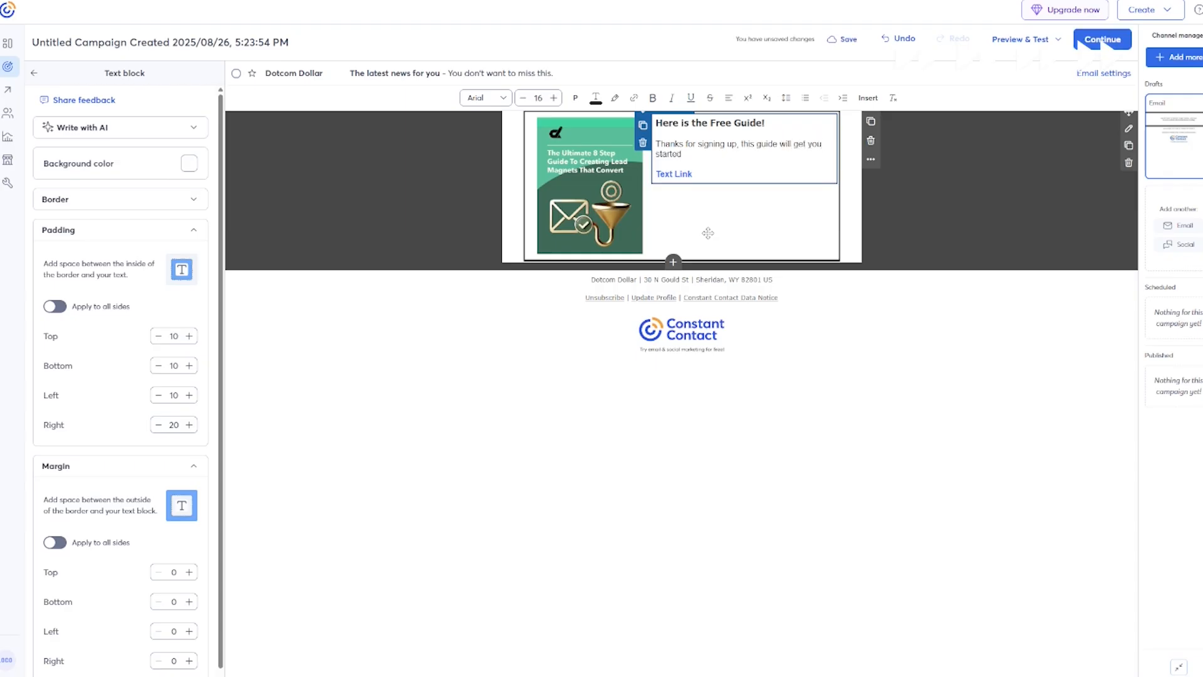
{"action": "type", "text": " and win at email marketing. Enjoy!"}
{"action": "left_click", "coordinate": [701, 174]}
{"action": "key", "text": "BackSpace"}
{"action": "key", "text": "BackSpace"}
{"action": "key", "text": "BackSpace"}
{"action": "key", "text": "BackSpace"}
{"action": "key", "text": "BackSpace"}
{"action": "key", "text": "BackSpace"}
{"action": "key", "text": "BackSpace"}
{"action": "left_click", "coordinate": [33, 73]}
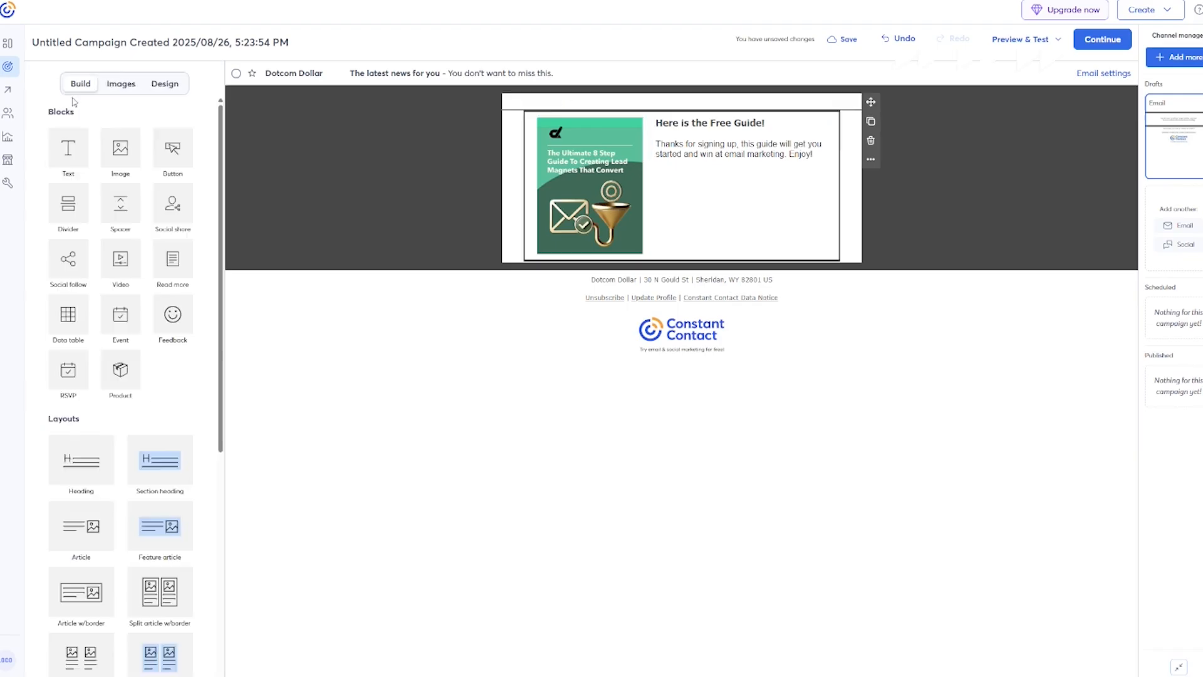
Add a button under the article text labelled 'Download Here'.
{"action": "left_click_drag", "start_coordinate": [173, 148], "coordinate": [730, 191]}
{"action": "left_click", "coordinate": [735, 201]}
{"action": "key", "text": "ctrl+a"}
{"action": "type", "text": "Download Here"}
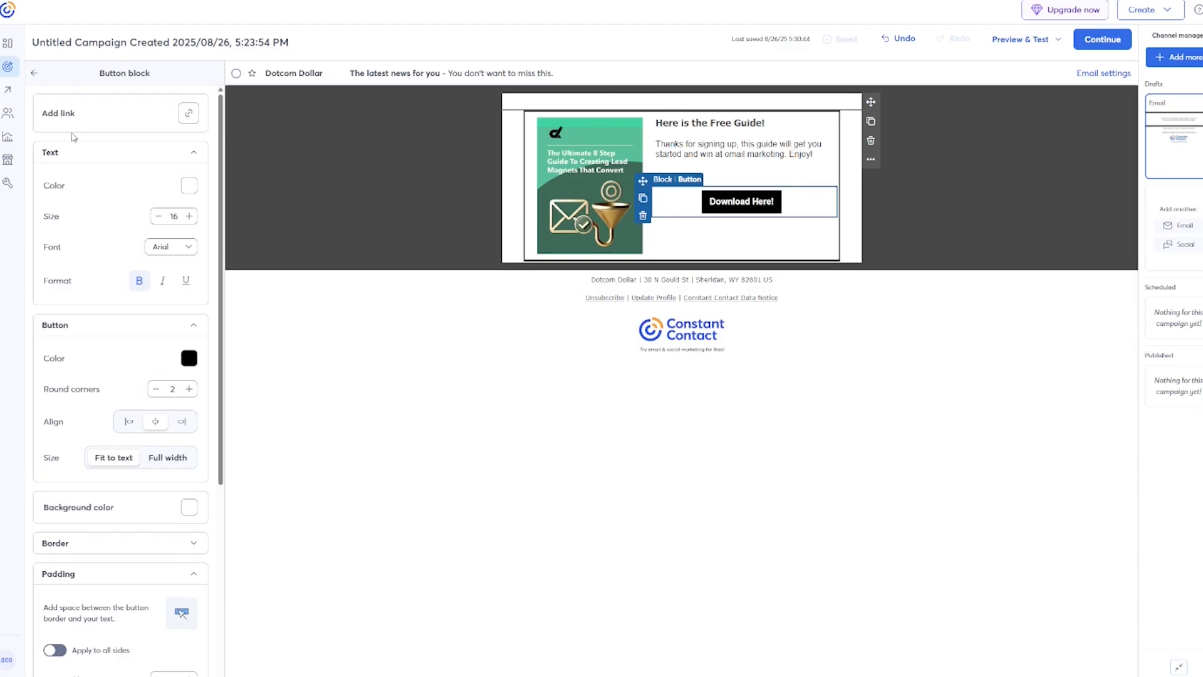
Upload 'Ultimate 8 Step Guide To Creating Lead Magnets.pdf' and link the button to it.
{"action": "left_click", "coordinate": [188, 114]}
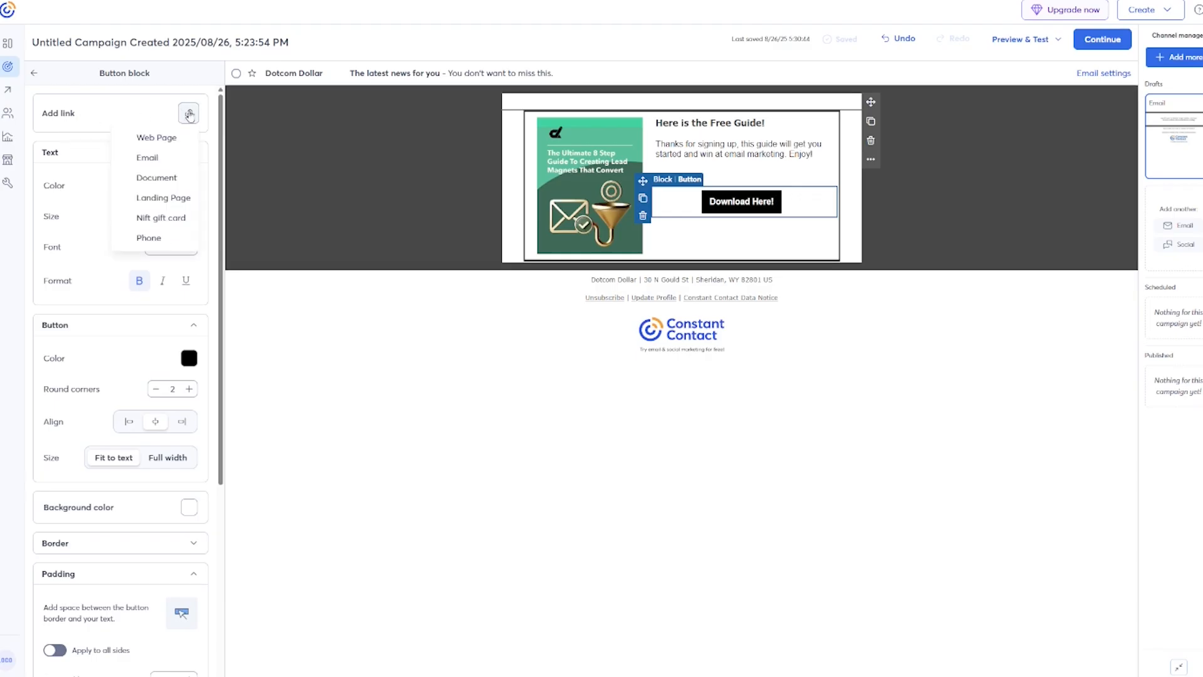
{"action": "left_click", "coordinate": [188, 178]}
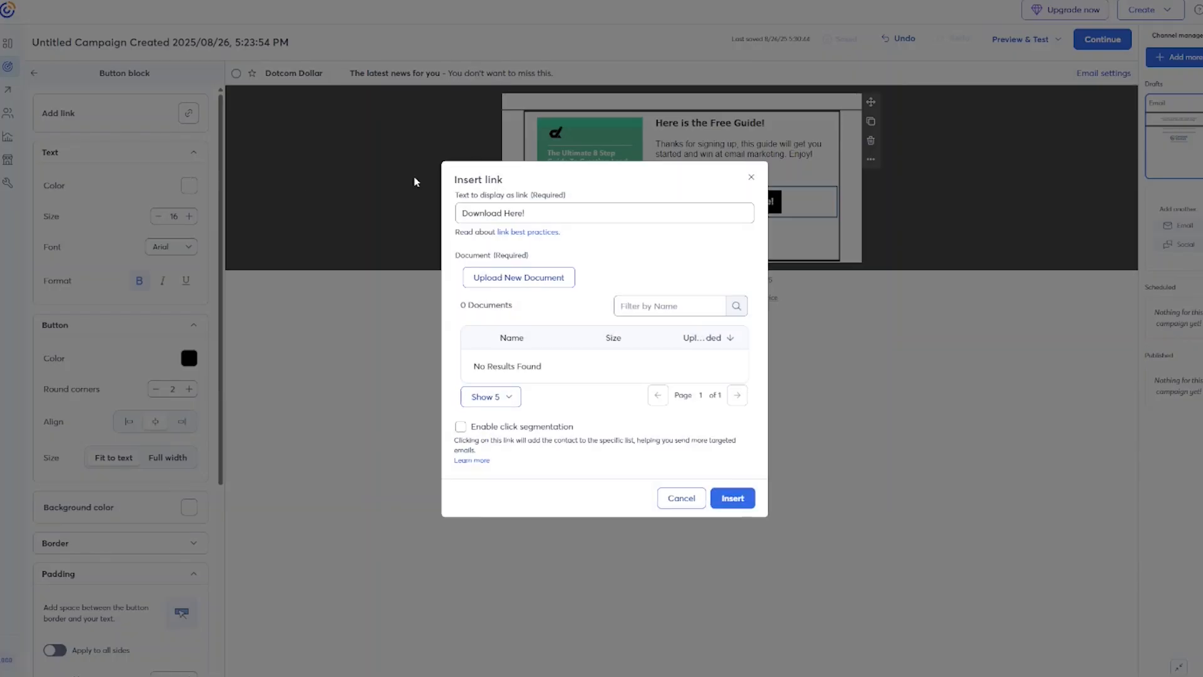
{"action": "left_click", "coordinate": [530, 280]}
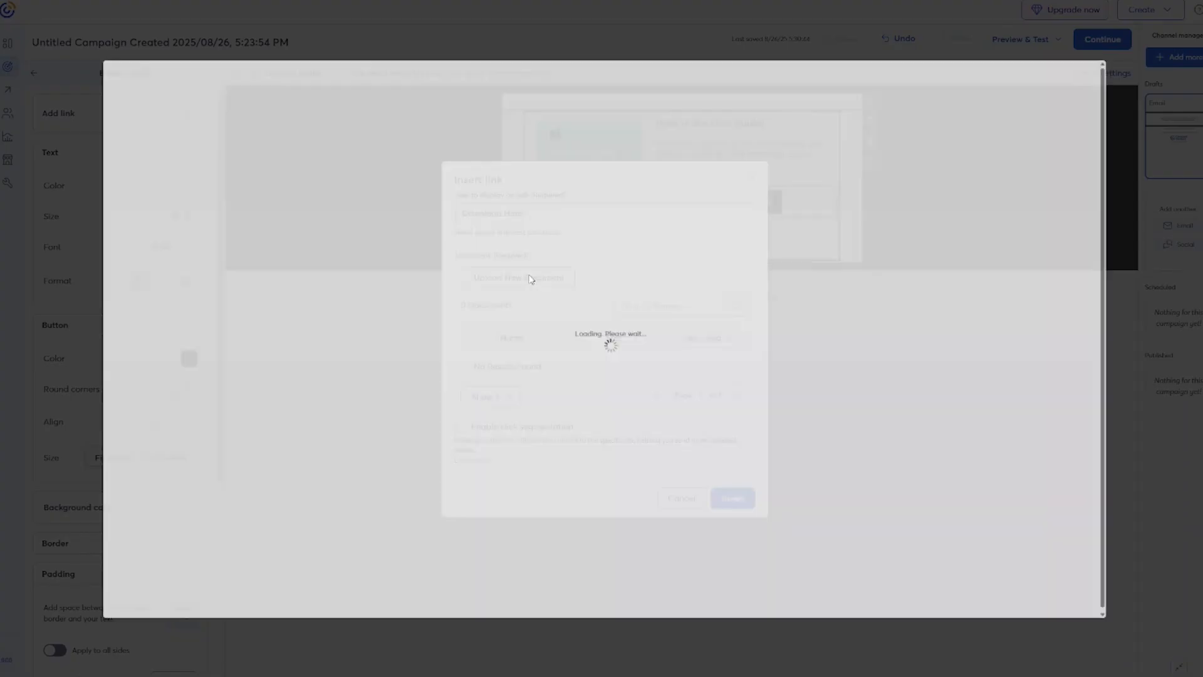
{"action": "left_click", "coordinate": [560, 253]}
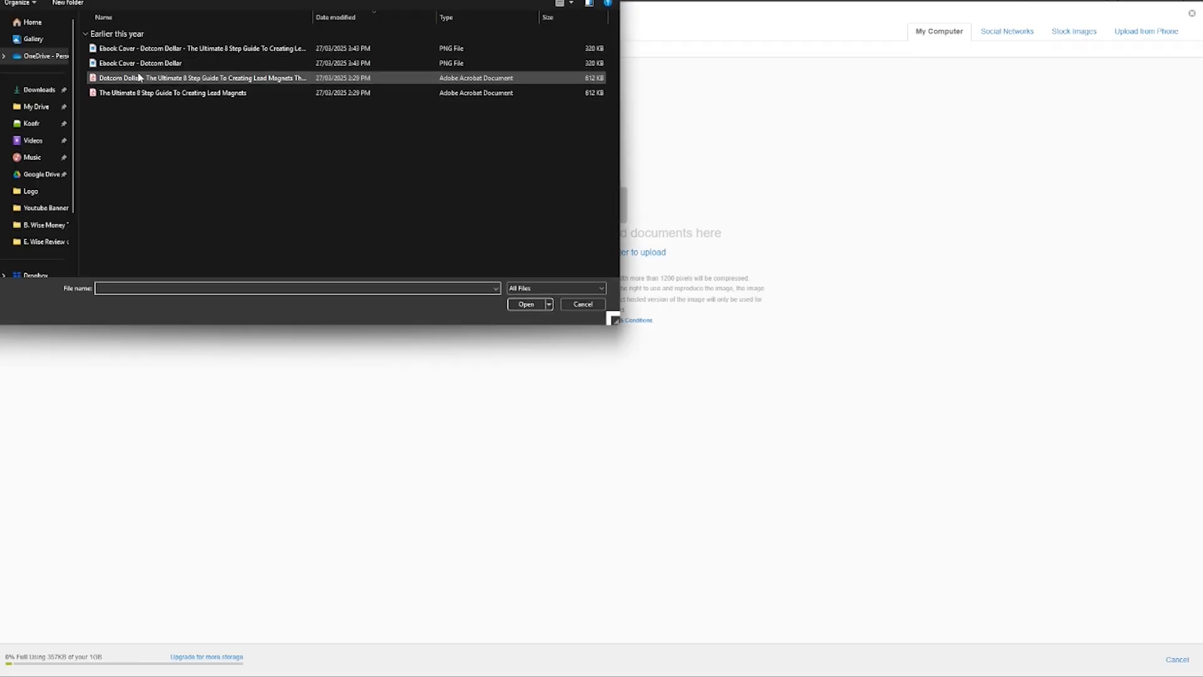
{"action": "double_click", "coordinate": [138, 92]}
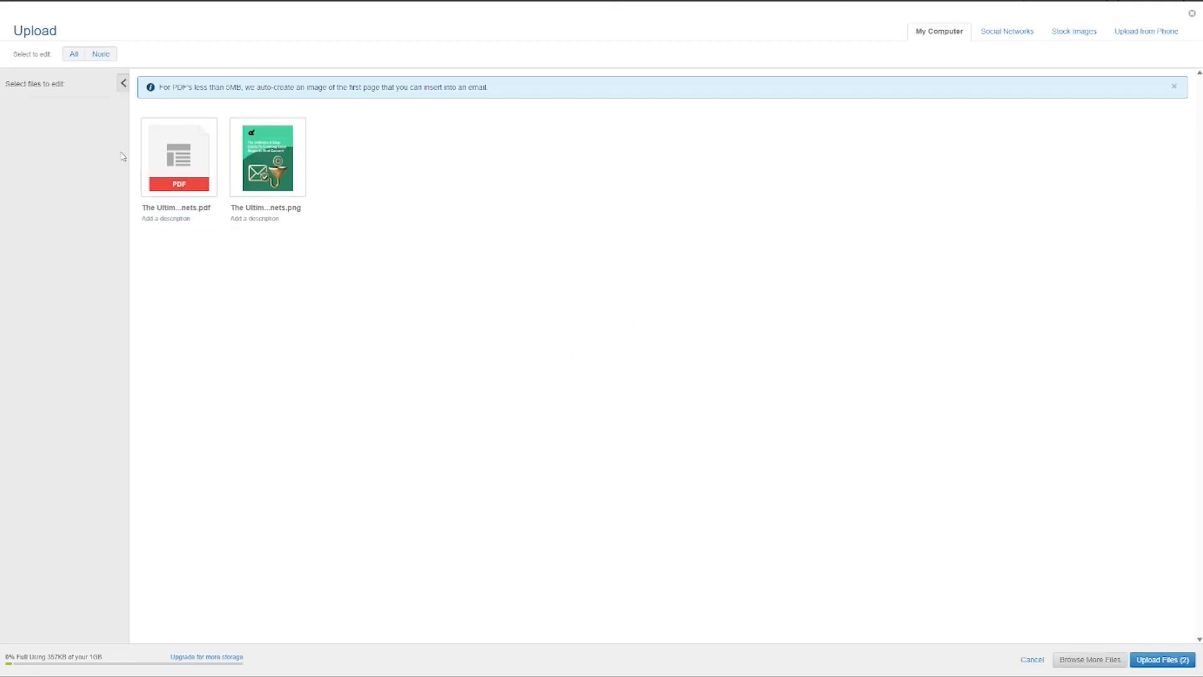
{"action": "left_click", "coordinate": [160, 162]}
{"action": "left_click", "coordinate": [1163, 659]}
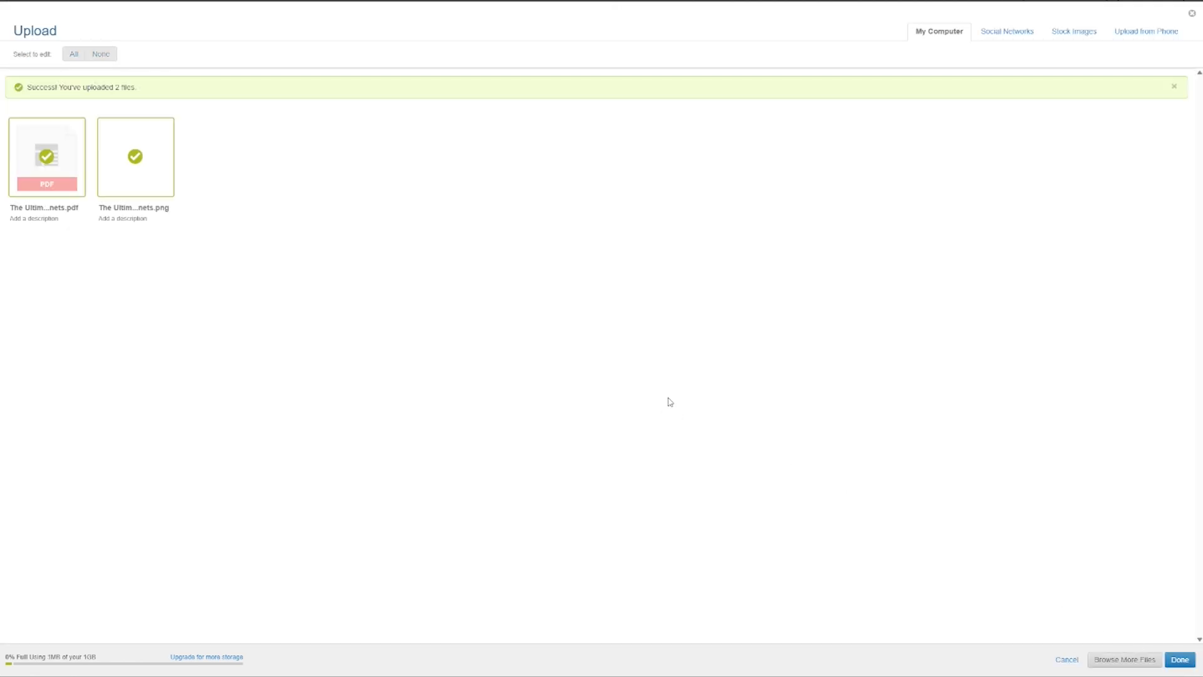
{"action": "left_click", "coordinate": [1180, 659]}
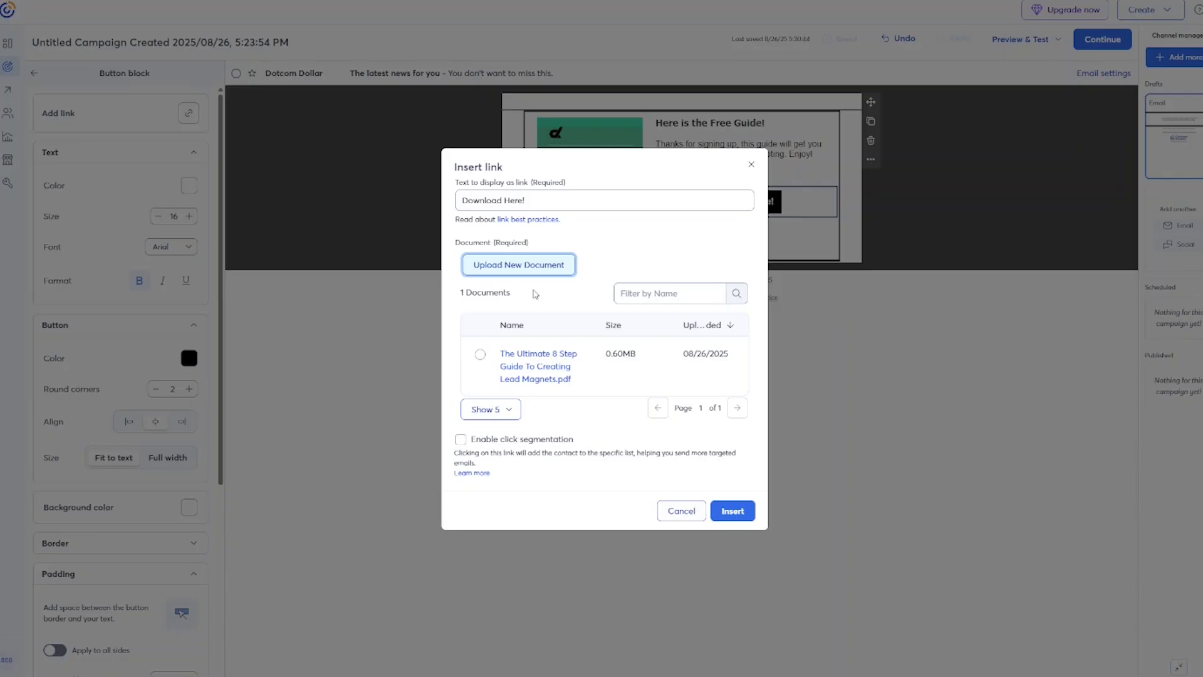
{"action": "left_click", "coordinate": [479, 356]}
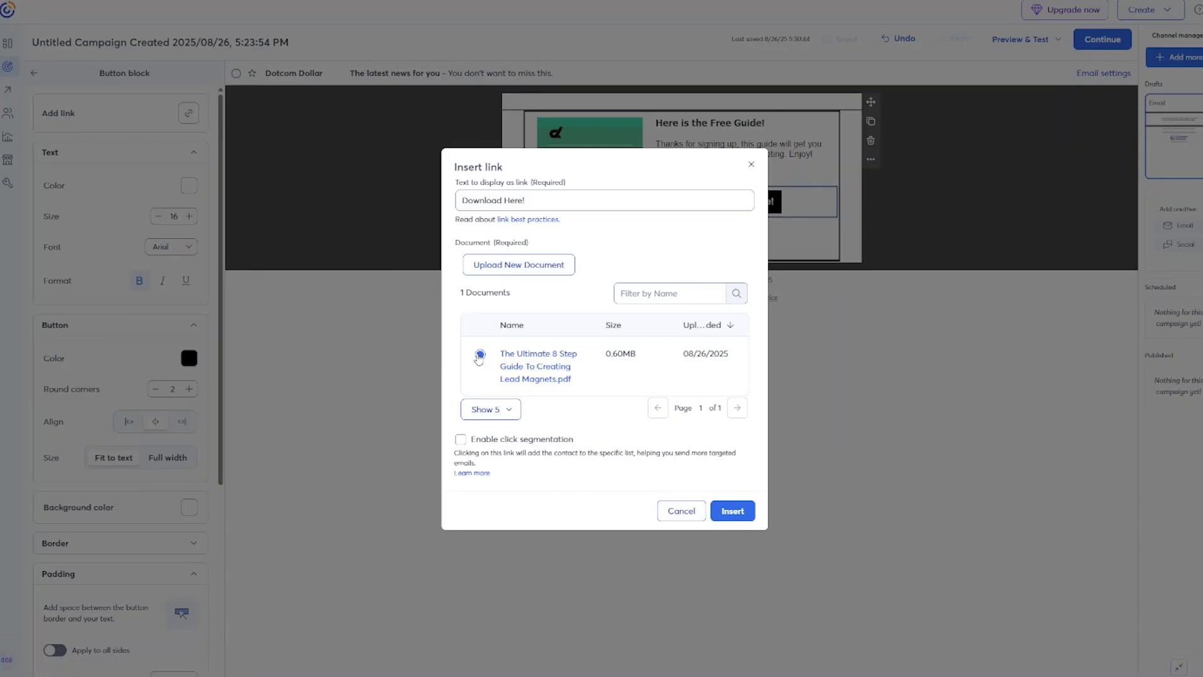
{"action": "left_click", "coordinate": [750, 513]}
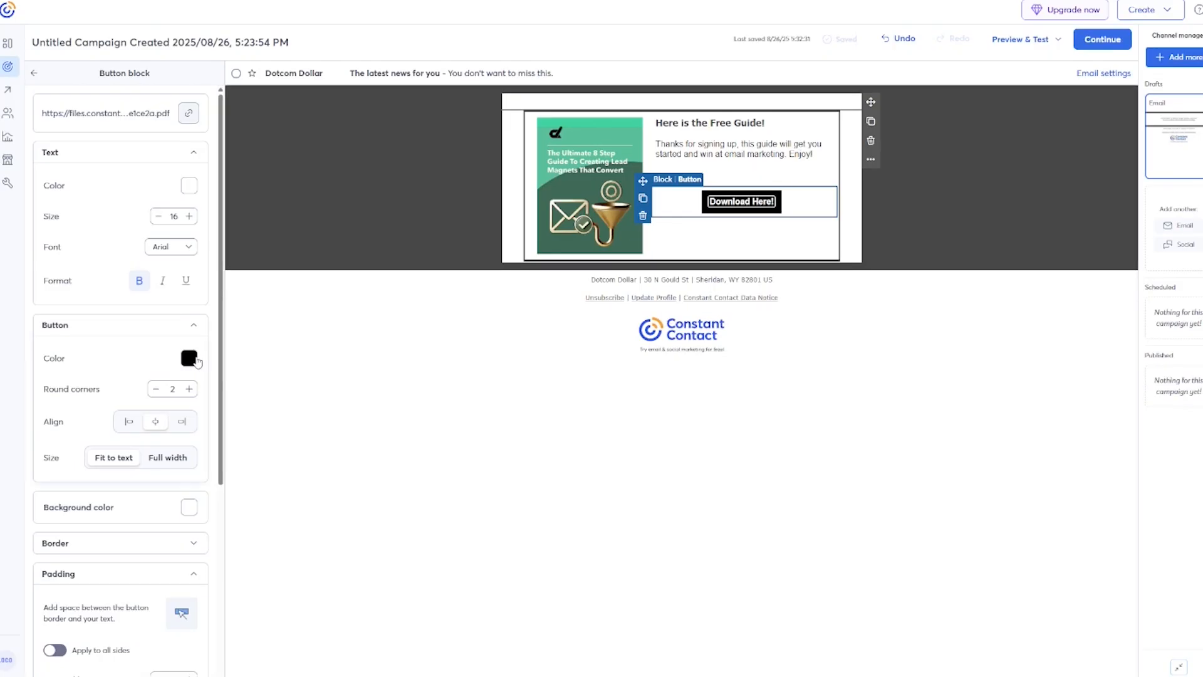
Make the Download Here! button red and bring up the Email settings.
{"action": "left_click", "coordinate": [189, 358]}
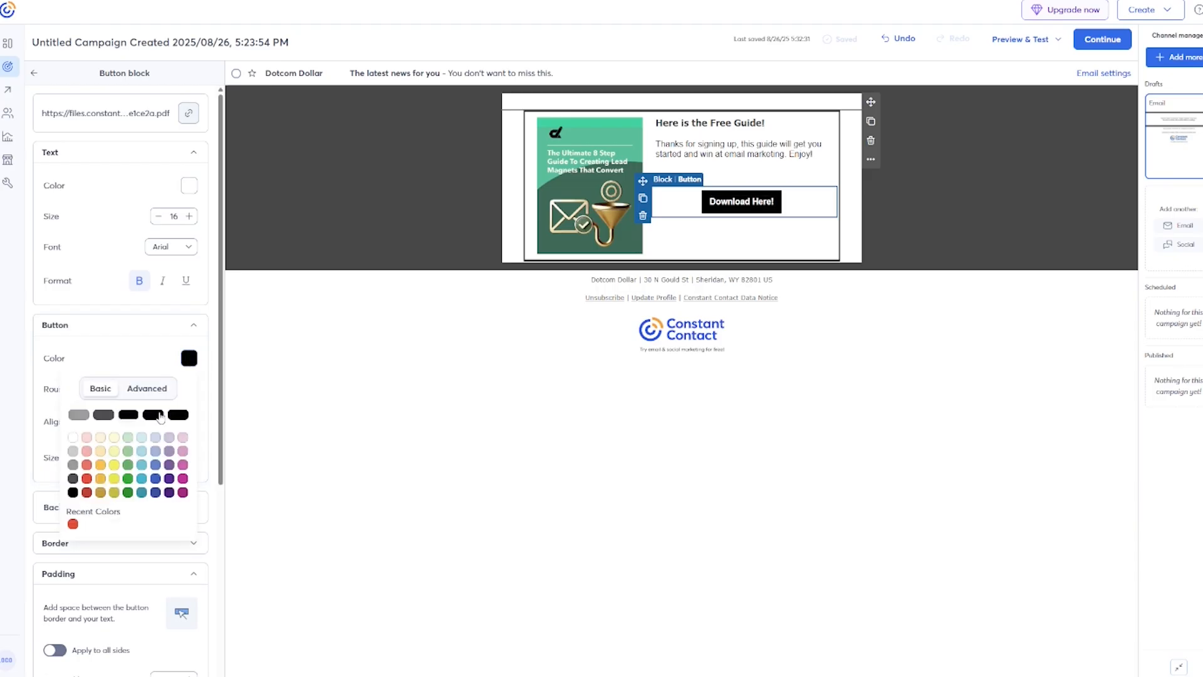
{"action": "left_click", "coordinate": [87, 478]}
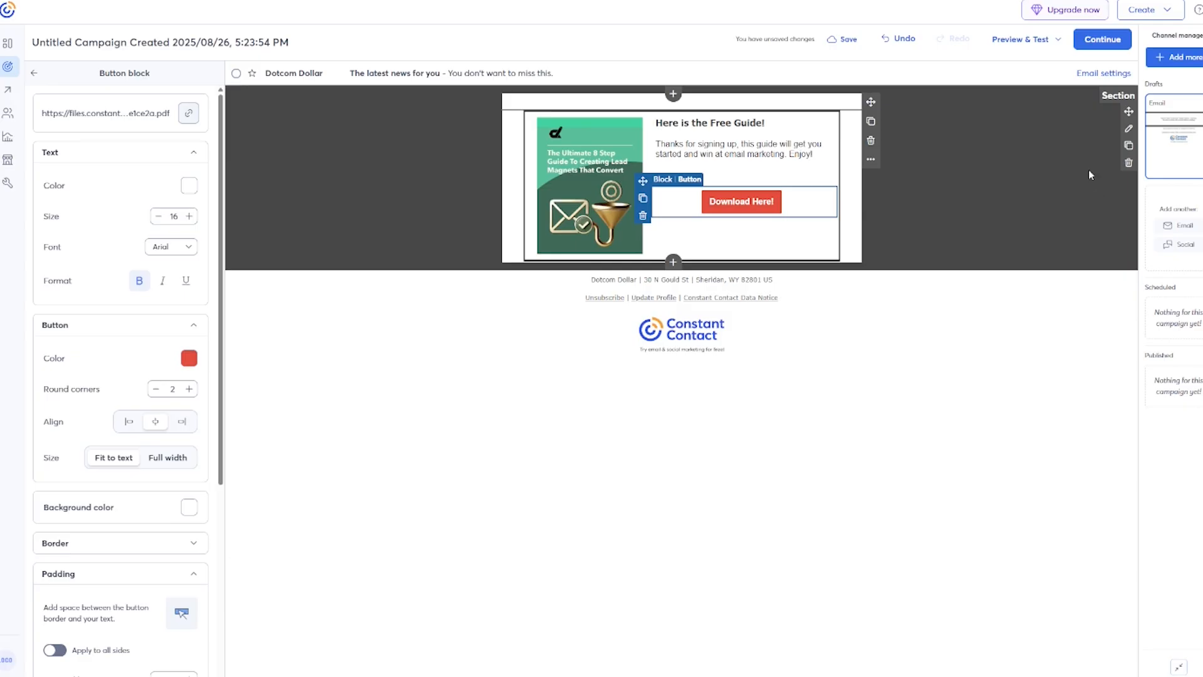
{"action": "left_click", "coordinate": [1102, 75]}
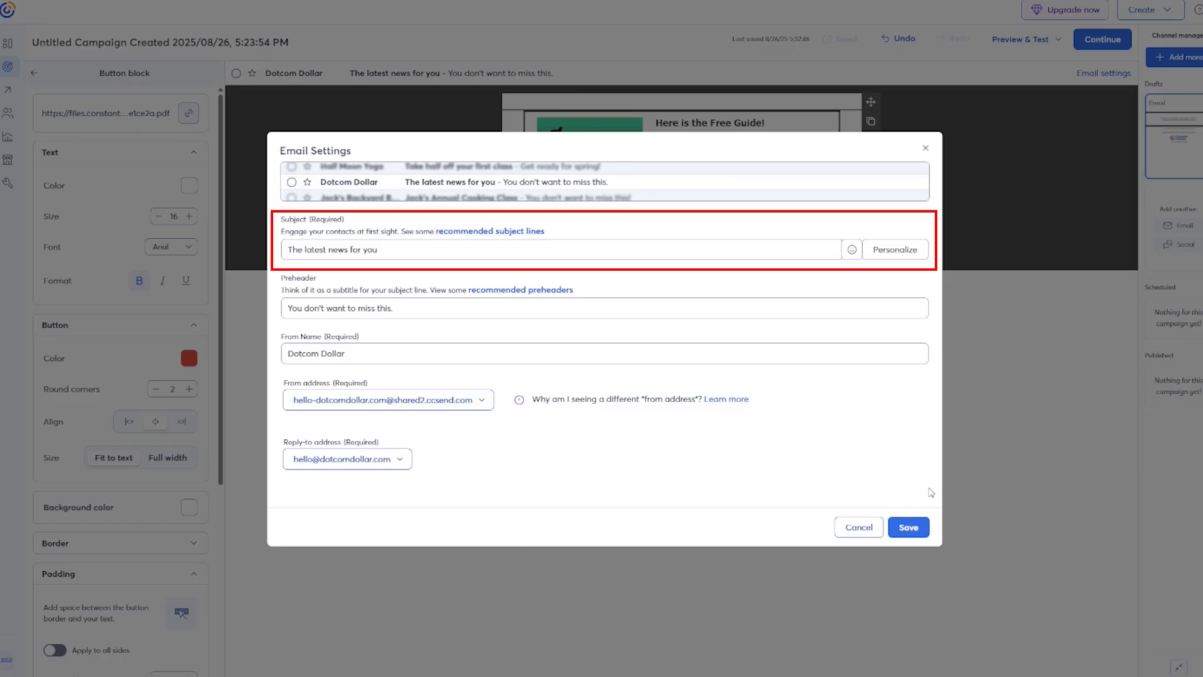
Save subject 'Bonus Inside!' and preheader 'Lead magnet that converts' in the email settings.
{"action": "triple_click", "coordinate": [332, 249]}
{"action": "type", "text": "Bon"}
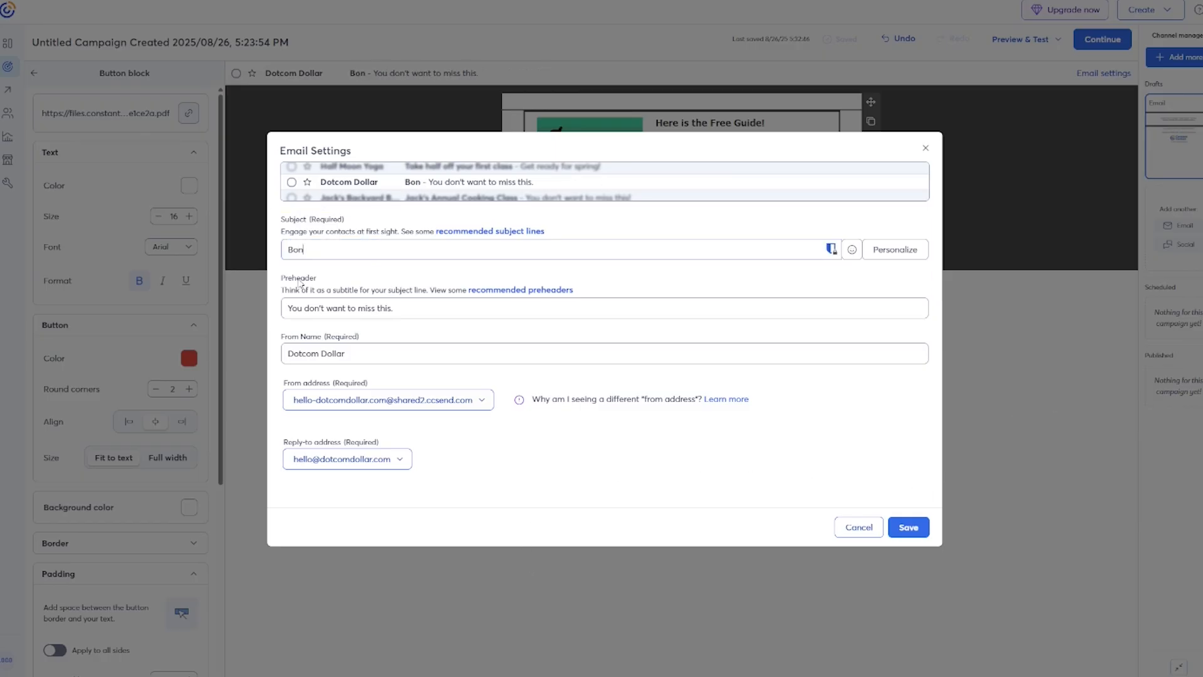
{"action": "type", "text": "us Inside!"}
{"action": "triple_click", "coordinate": [401, 310]}
{"action": "type", "text": "Lead magnet that converts"}
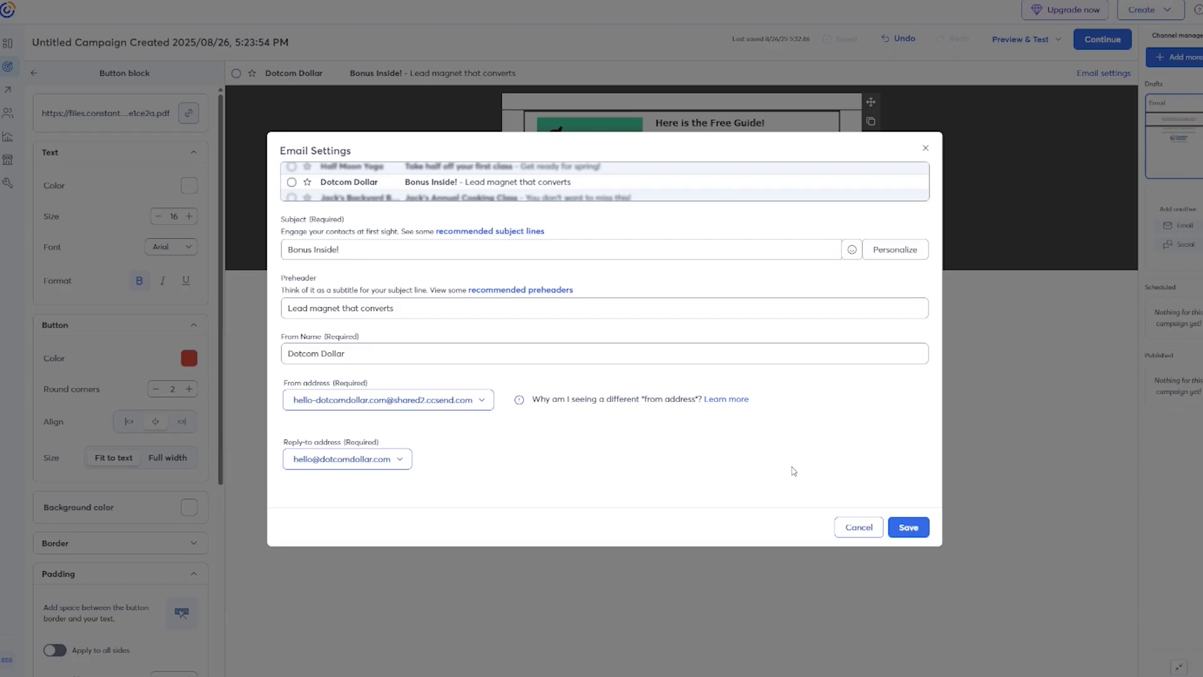
{"action": "left_click", "coordinate": [908, 526]}
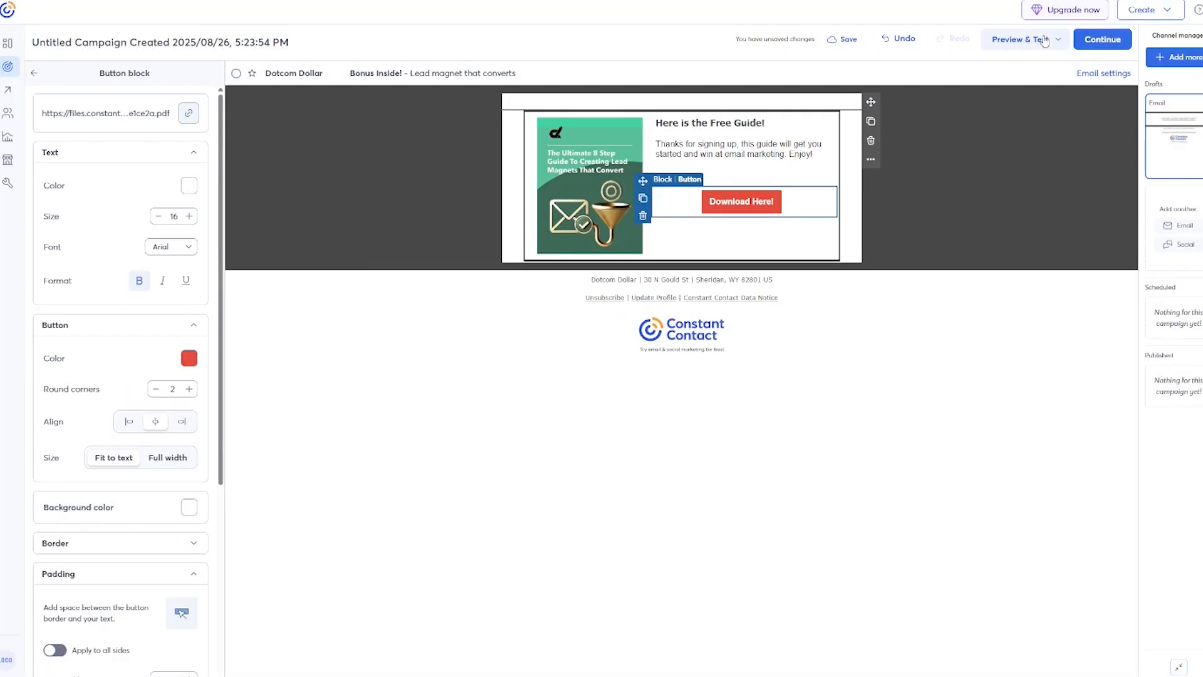
Preview the email on desktop and in the mobile view.
{"action": "left_click", "coordinate": [1044, 42]}
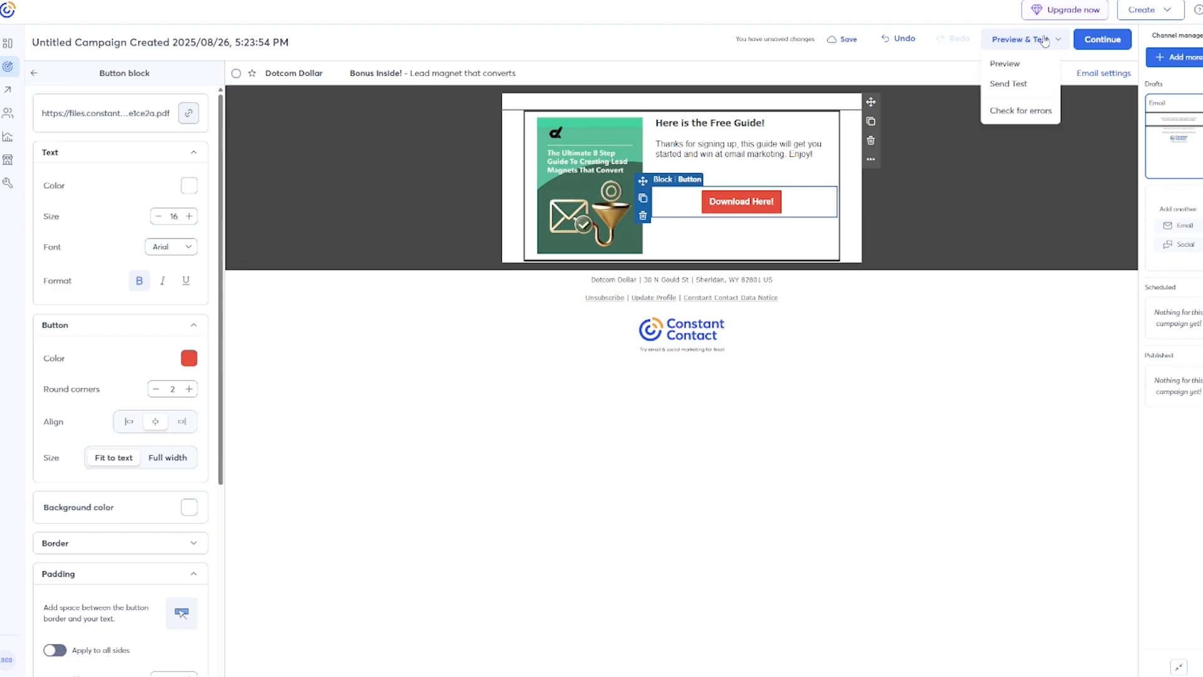
{"action": "left_click", "coordinate": [1024, 66]}
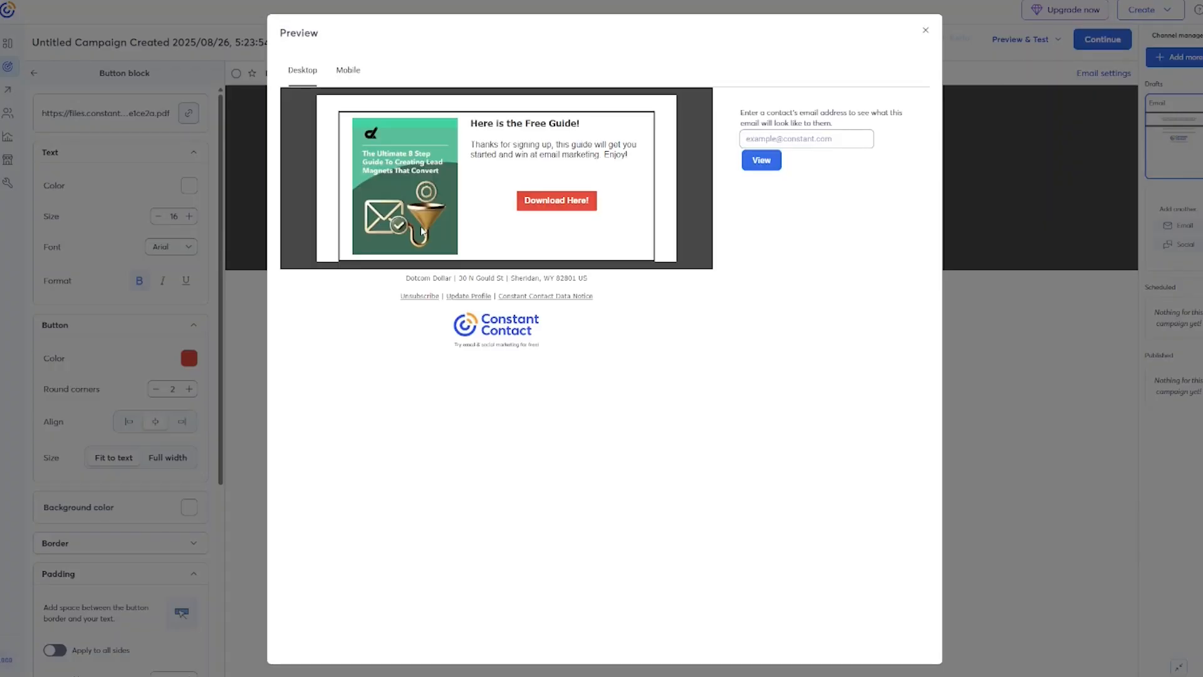
{"action": "left_click", "coordinate": [348, 72]}
{"action": "scroll", "coordinate": [531, 323], "scroll_direction": "down", "scroll_amount": 2}
{"action": "scroll", "coordinate": [531, 324], "scroll_direction": "up", "scroll_amount": 2}
{"action": "left_click", "coordinate": [924, 31]}
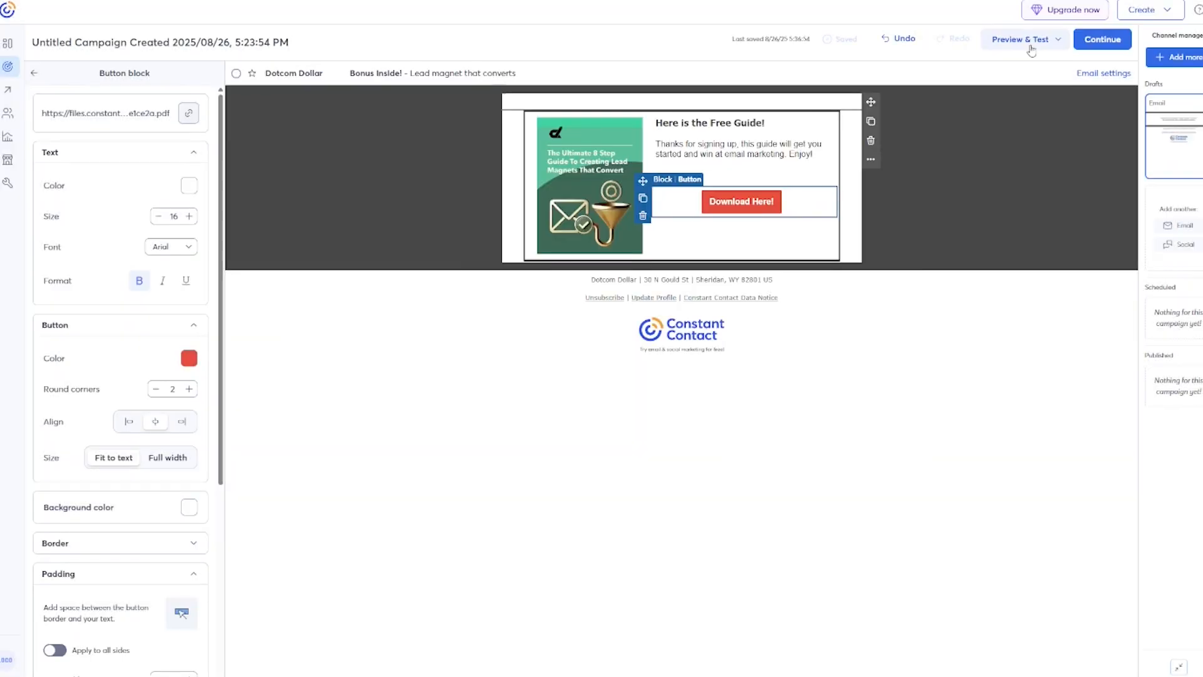
Send a test email with an extra recipient address added.
{"action": "left_click", "coordinate": [1050, 44]}
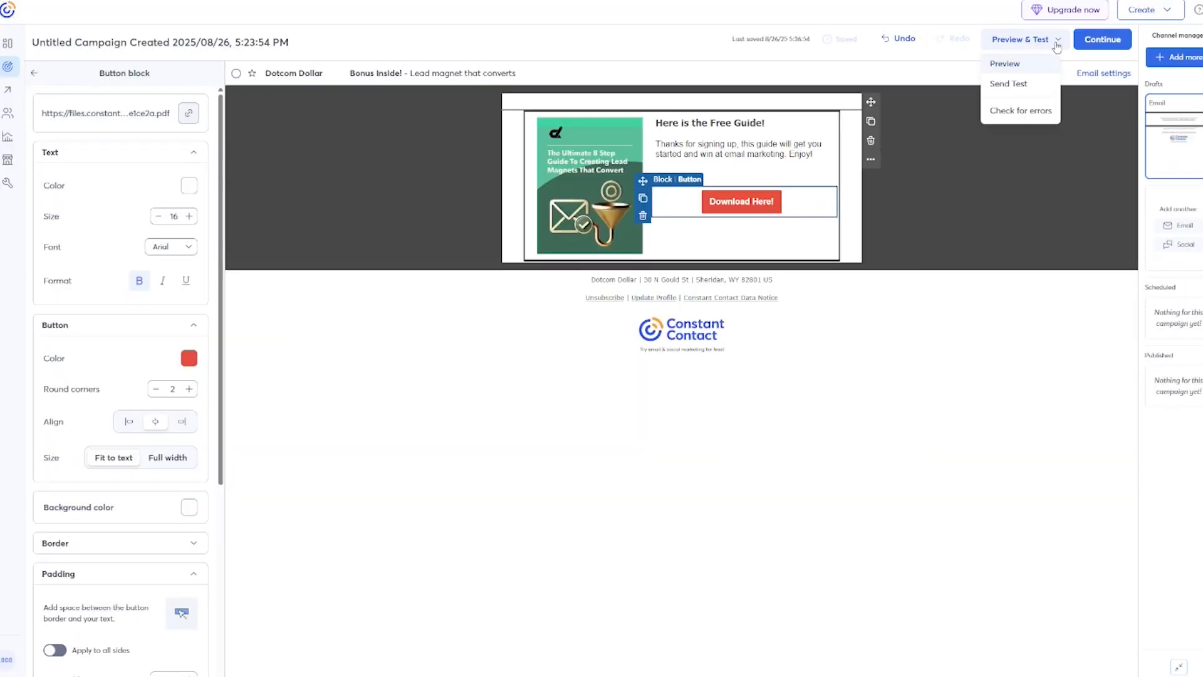
{"action": "left_click", "coordinate": [1022, 91]}
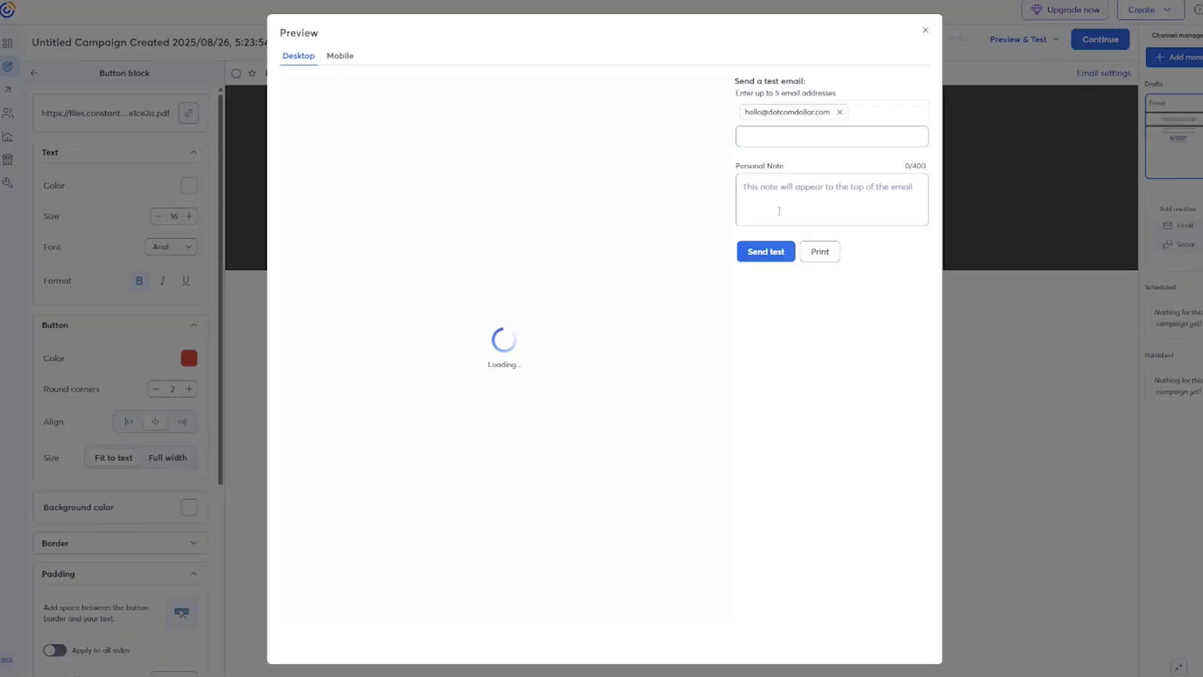
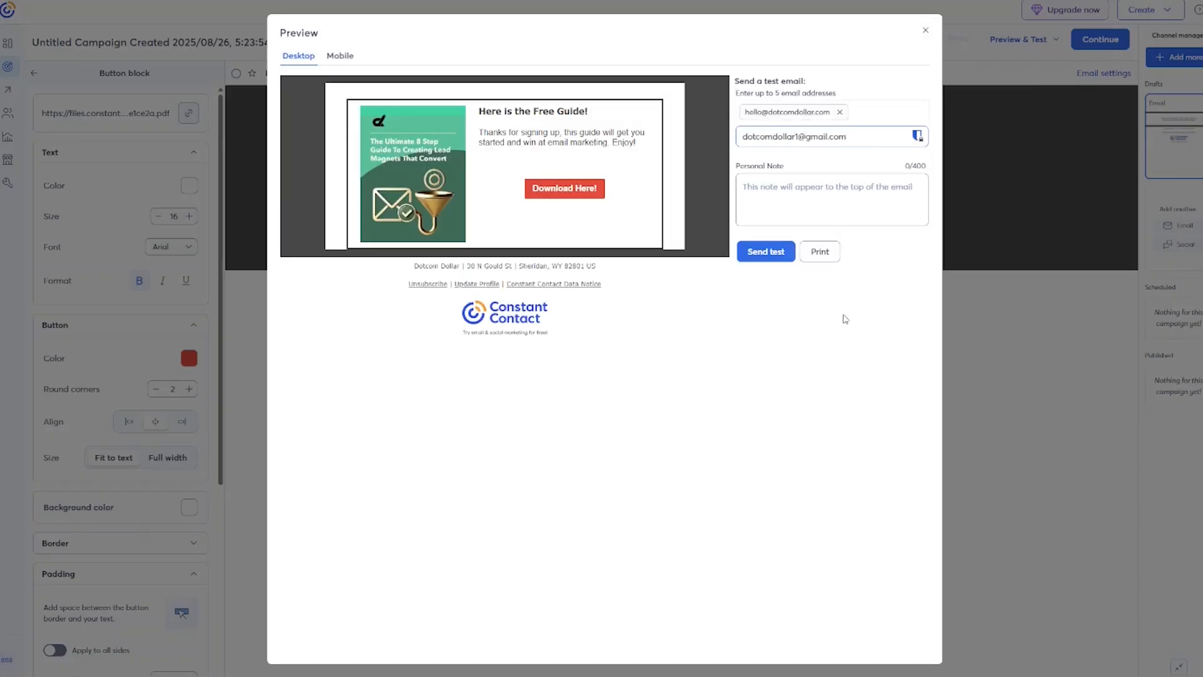
{"action": "left_click", "coordinate": [766, 254]}
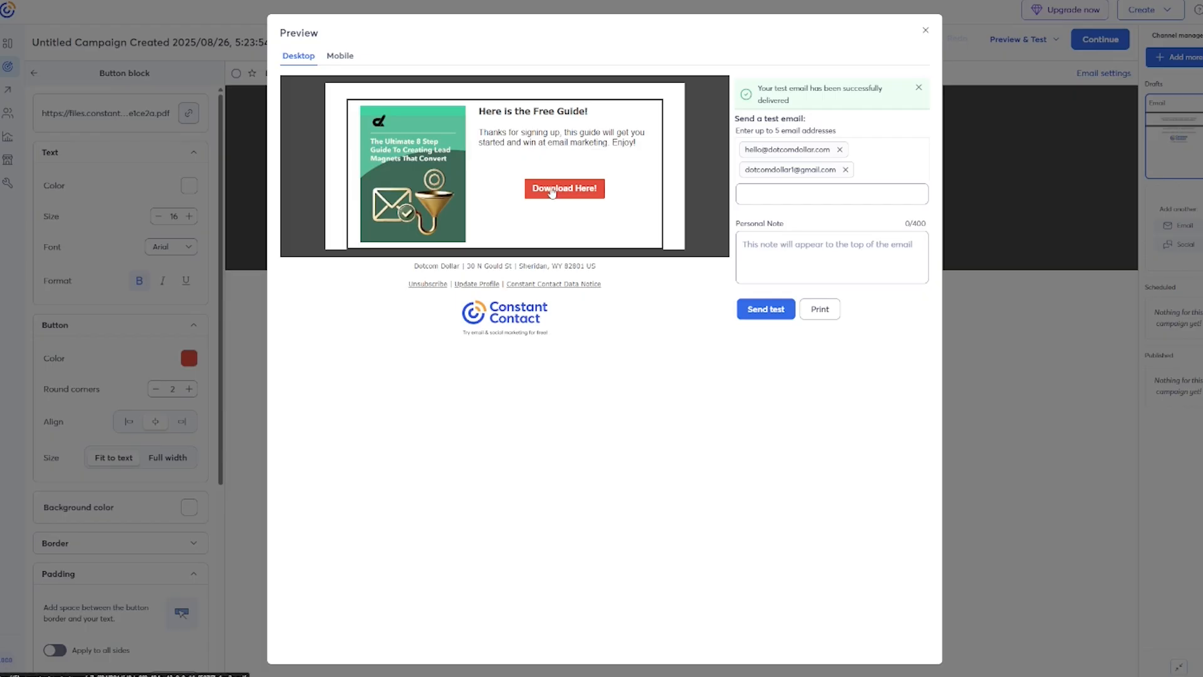
{"action": "left_click", "coordinate": [925, 30]}
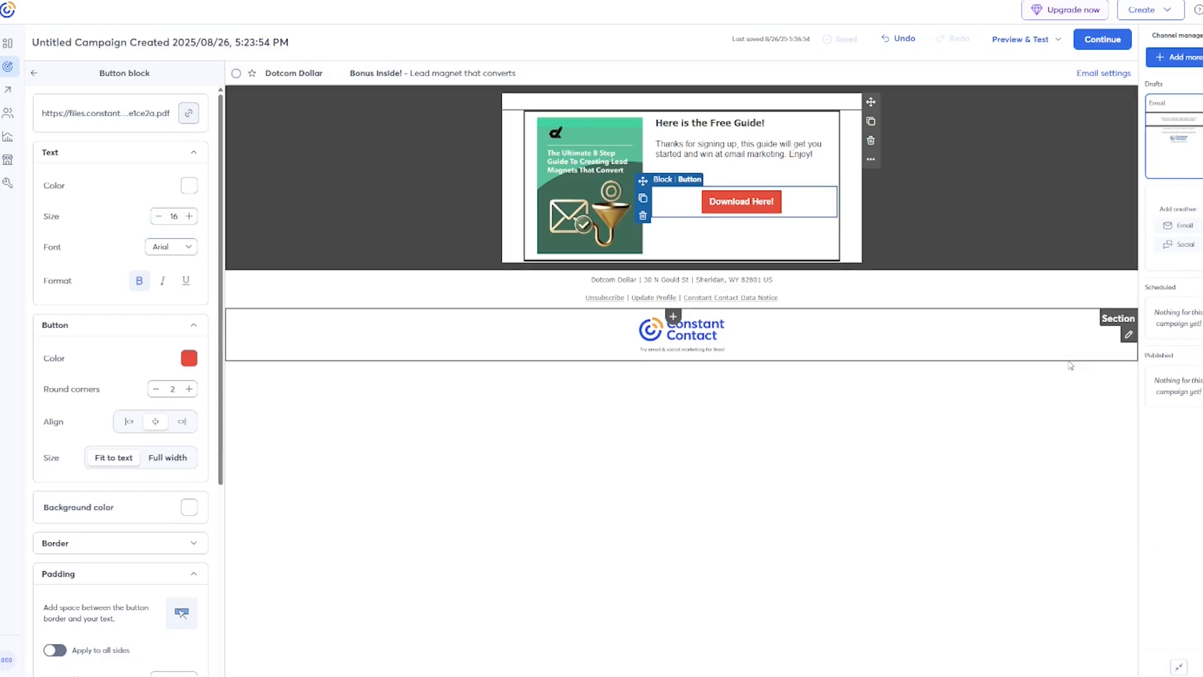
Send the Bonus Inside! email immediately to the My Contacts list after checking sender details.
{"action": "left_click", "coordinate": [1102, 39]}
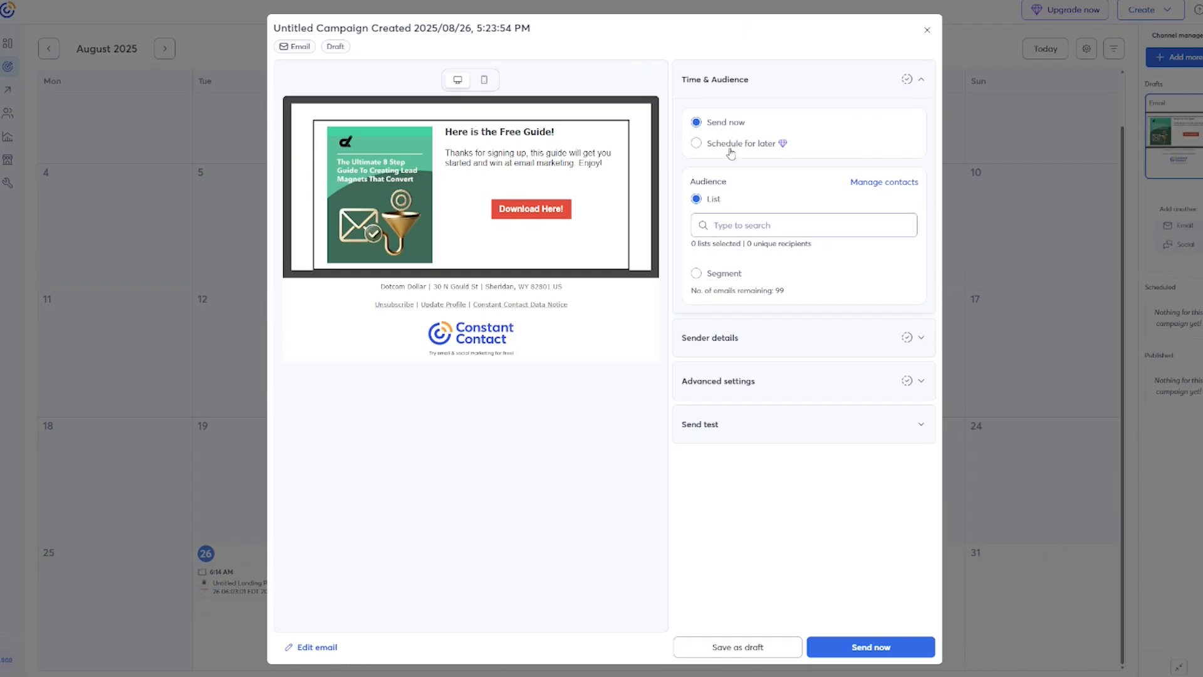
{"action": "left_click", "coordinate": [757, 227]}
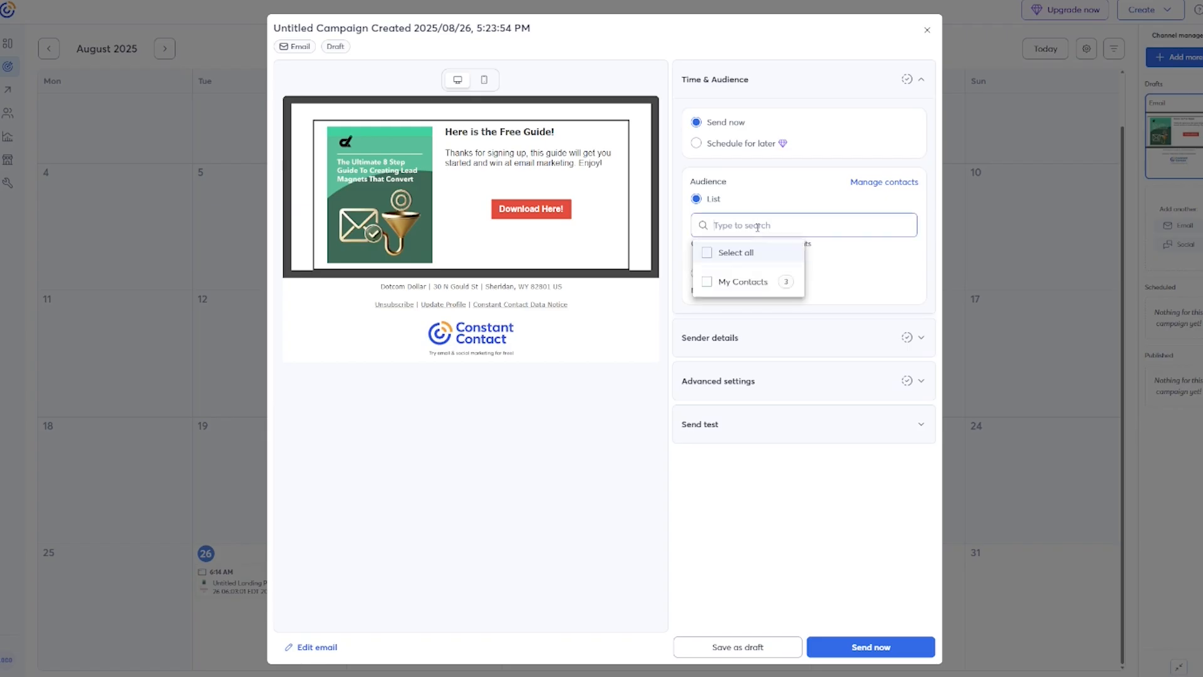
{"action": "left_click", "coordinate": [706, 281]}
{"action": "left_click", "coordinate": [897, 293]}
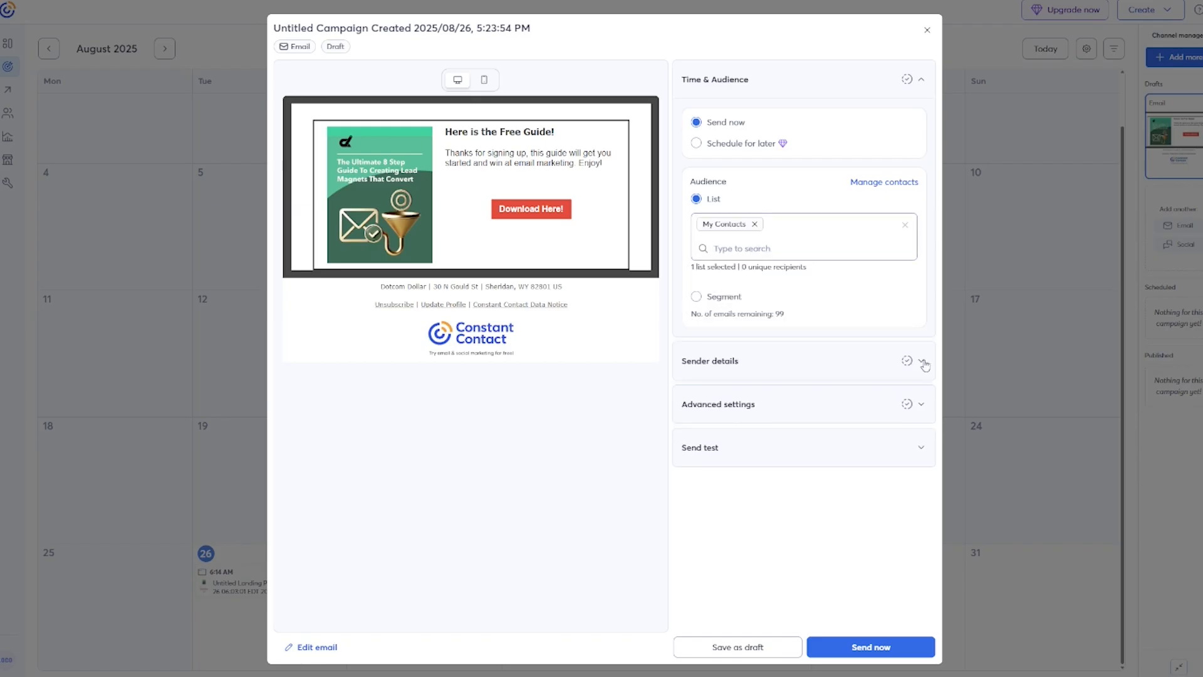
{"action": "left_click", "coordinate": [921, 361]}
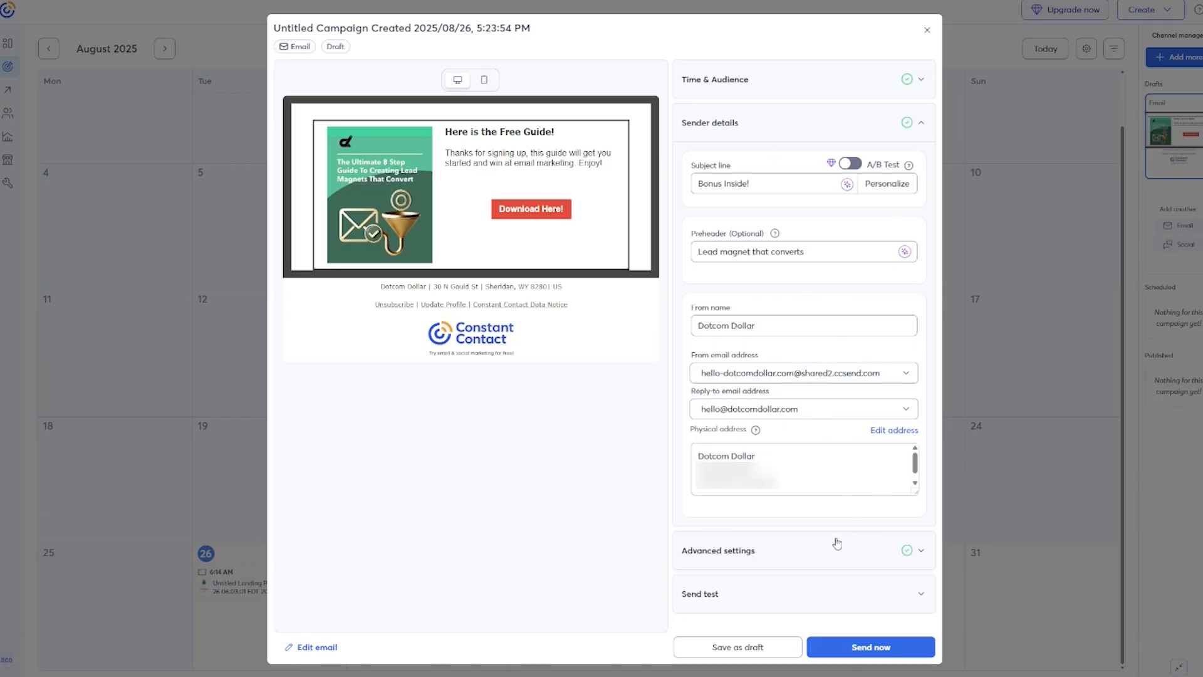
{"action": "left_click", "coordinate": [907, 652]}
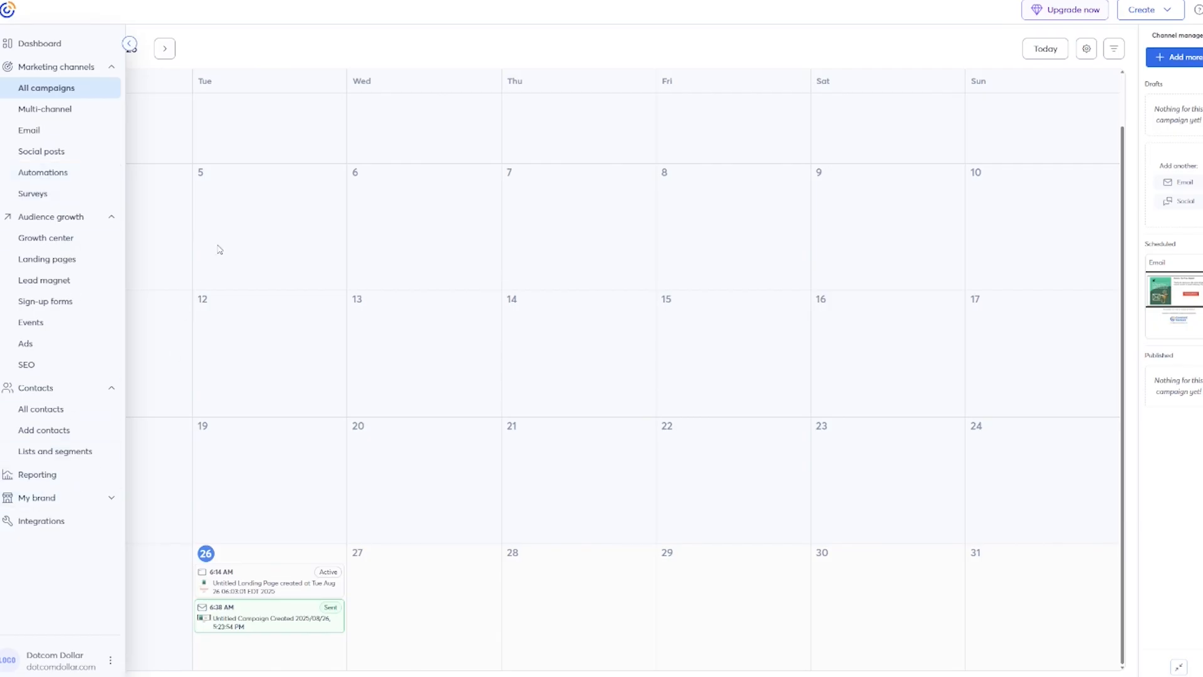
Review the email performance report, then start the pre-built 'Welcome: Basic' automation.
{"action": "left_click", "coordinate": [44, 476]}
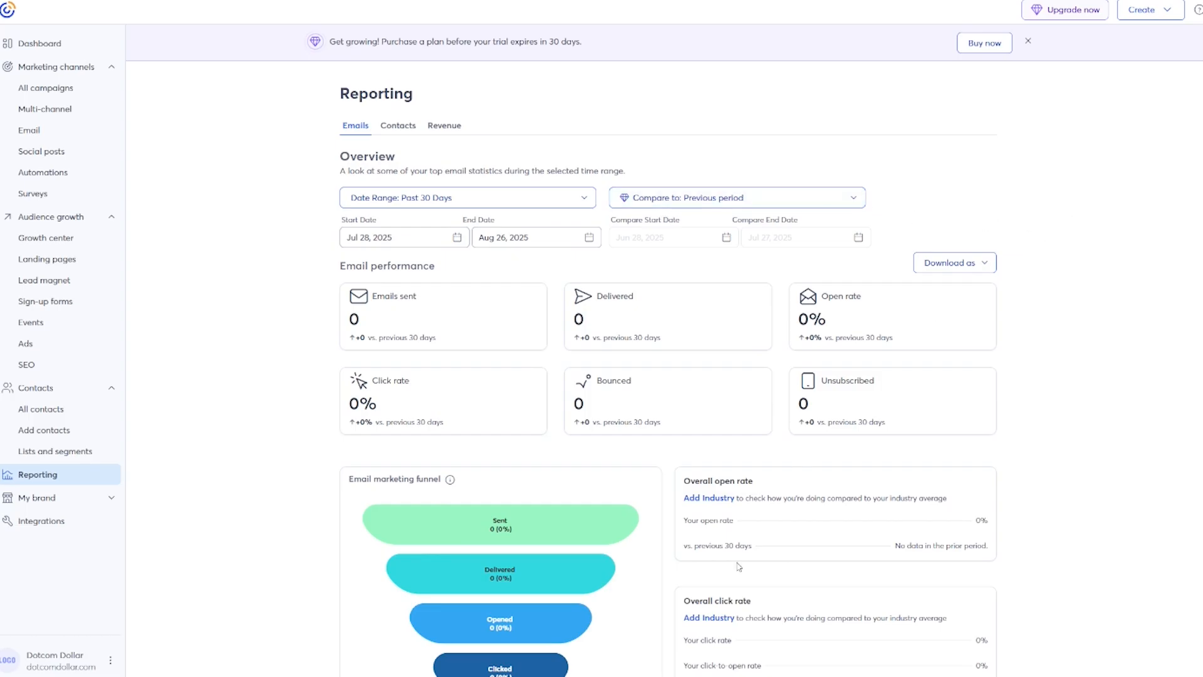
{"action": "scroll", "coordinate": [1078, 431], "scroll_direction": "down", "scroll_amount": 7}
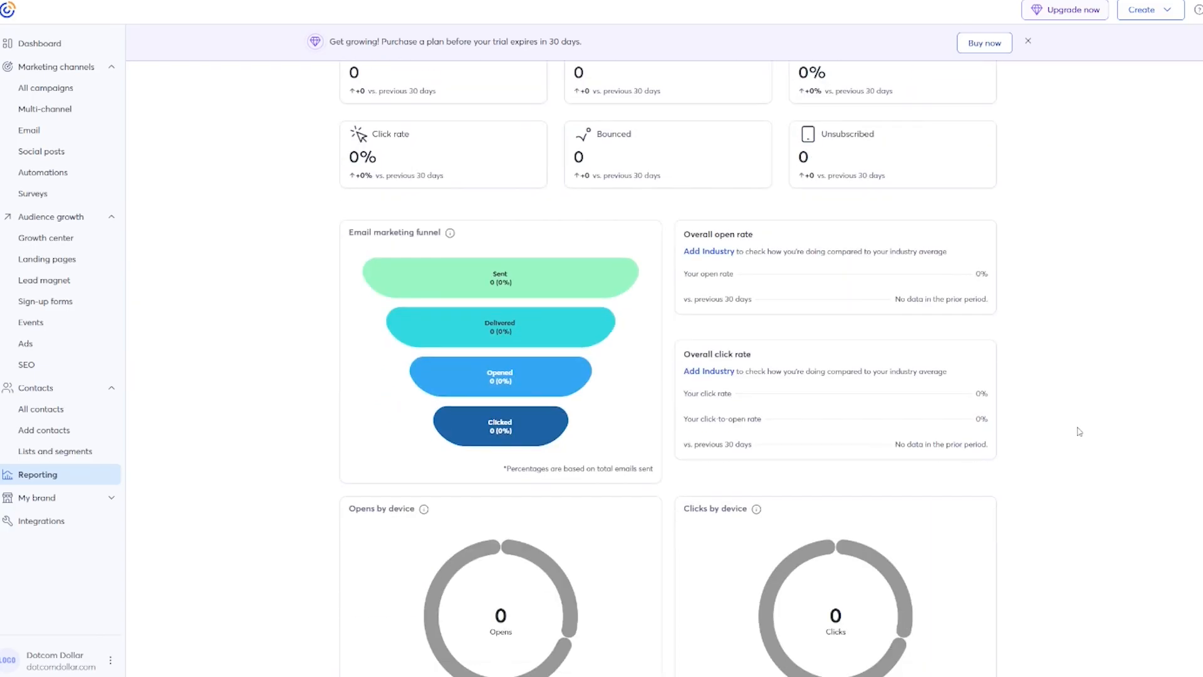
{"action": "scroll", "coordinate": [1078, 431], "scroll_direction": "down", "scroll_amount": 3}
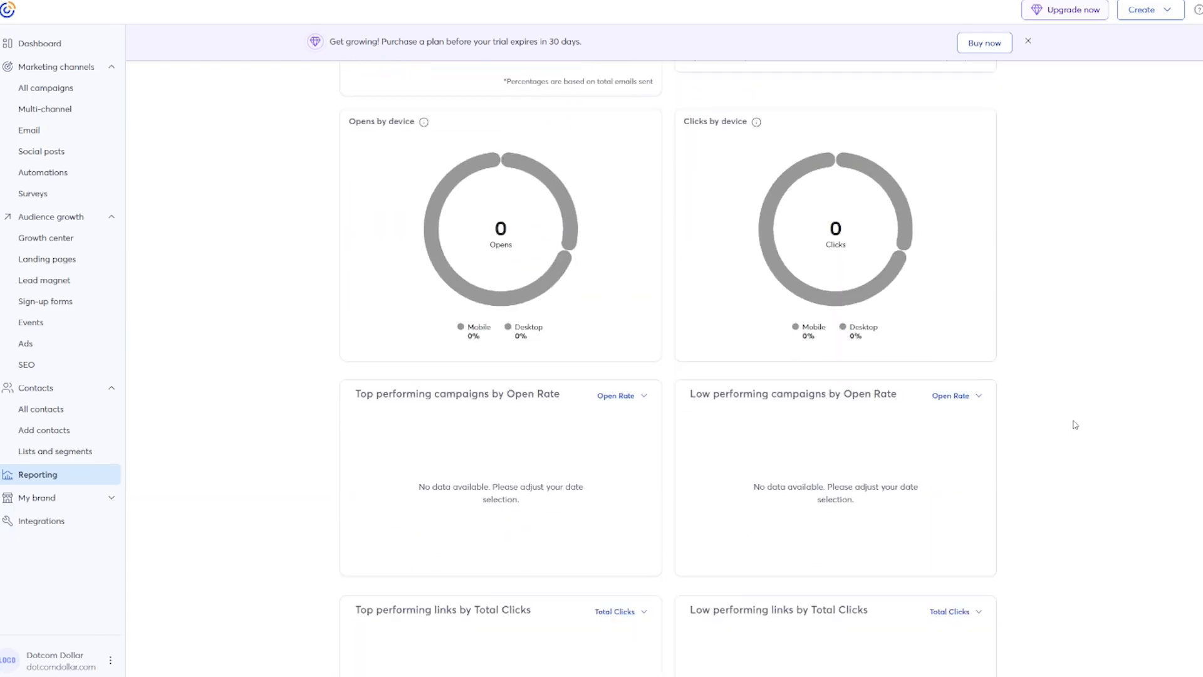
{"action": "scroll", "coordinate": [1074, 424], "scroll_direction": "up", "scroll_amount": 10}
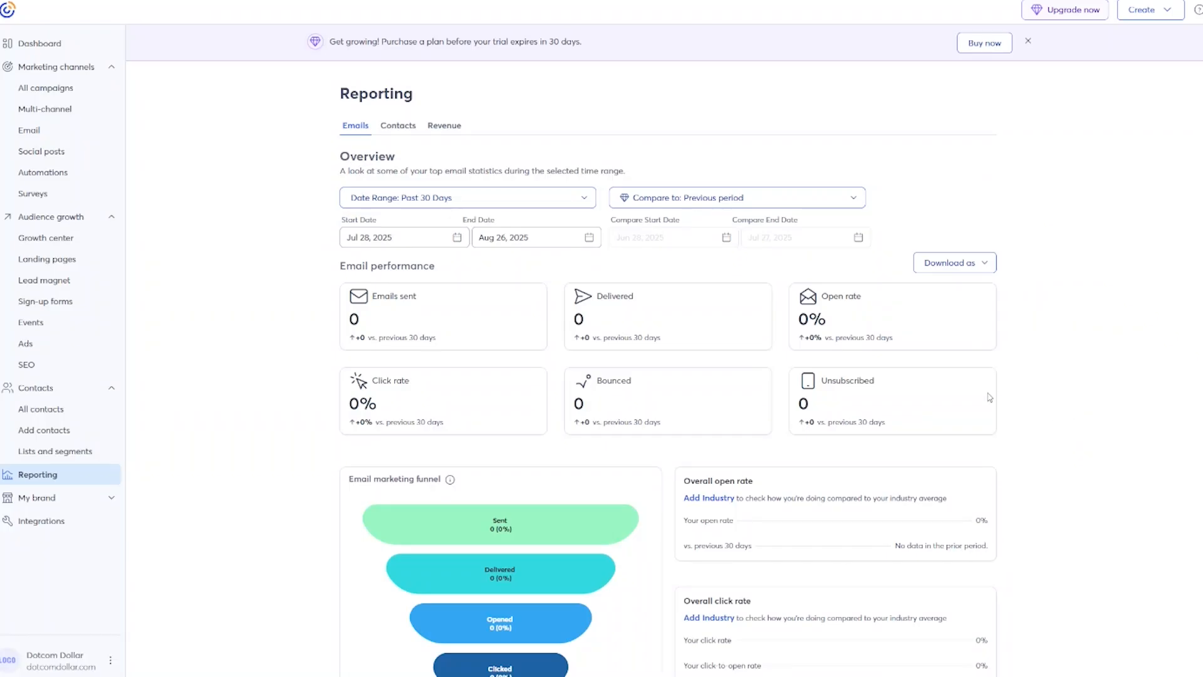
{"action": "left_click", "coordinate": [84, 176]}
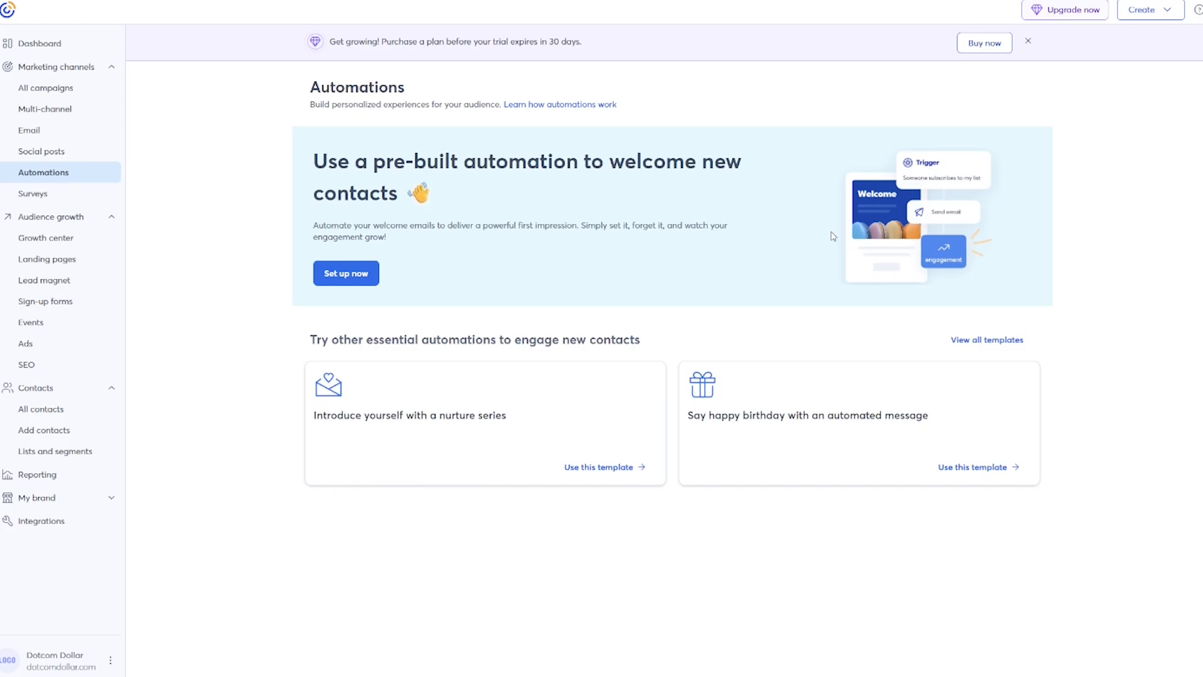
{"action": "left_click", "coordinate": [330, 281]}
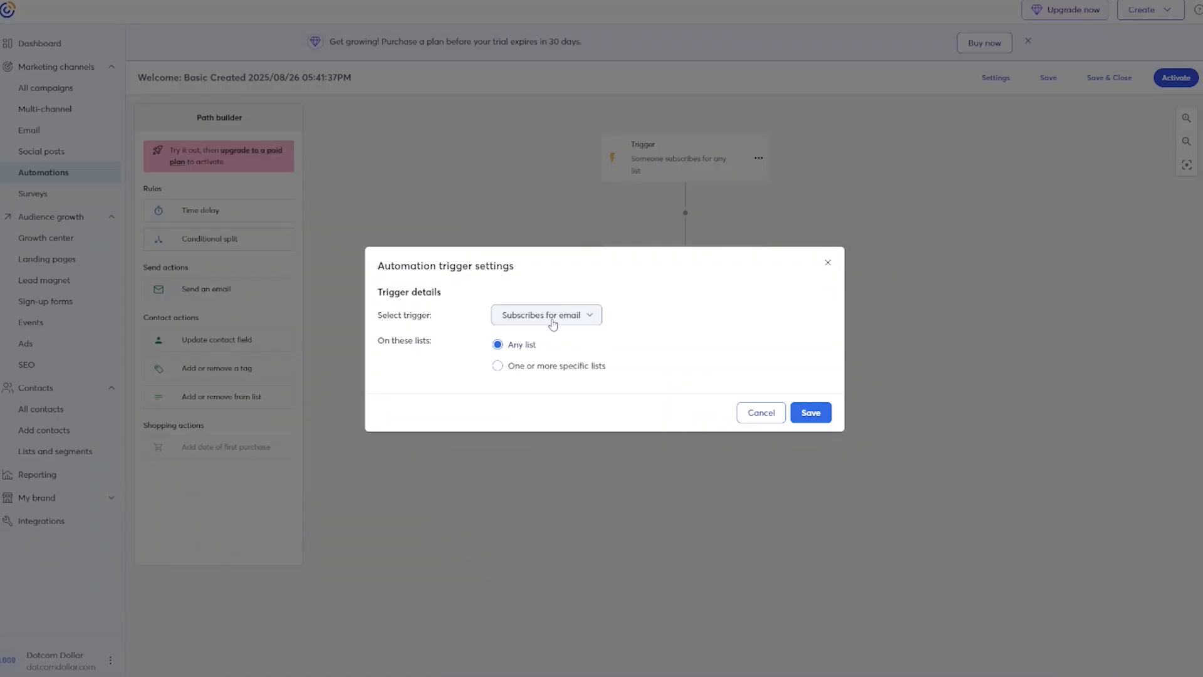
Set the automation trigger to 'Added to specific lists' with Lead Magnet 1 selected.
{"action": "left_click", "coordinate": [553, 324]}
{"action": "left_click", "coordinate": [583, 340]}
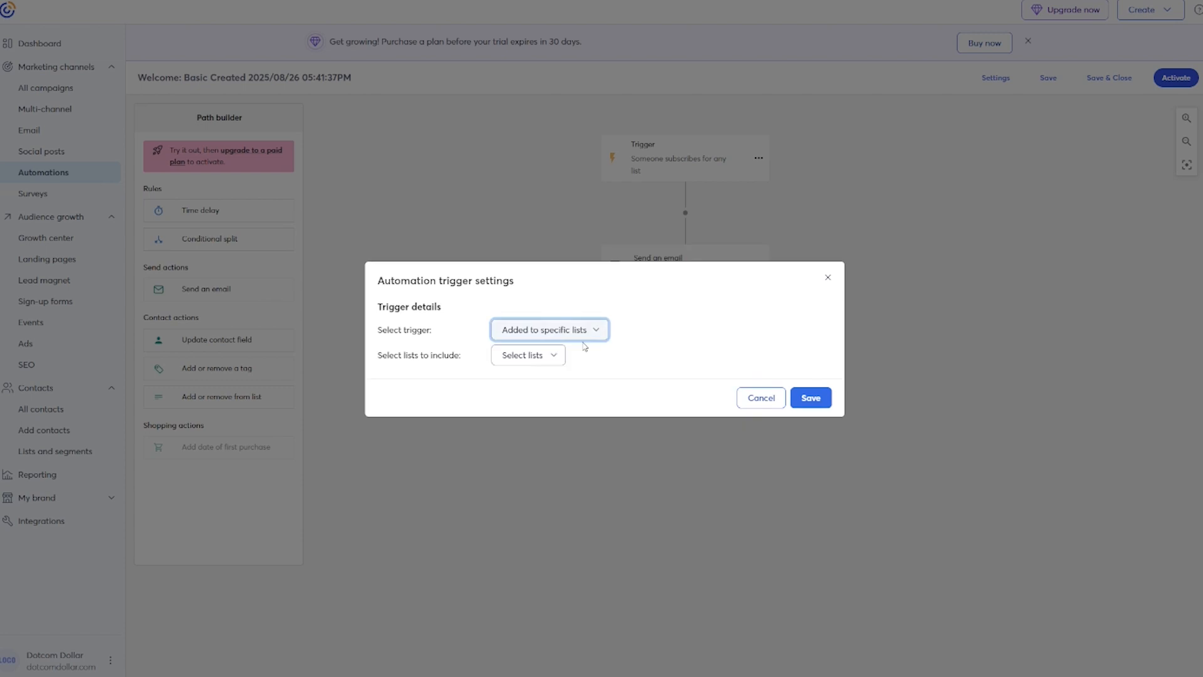
{"action": "left_click", "coordinate": [548, 358]}
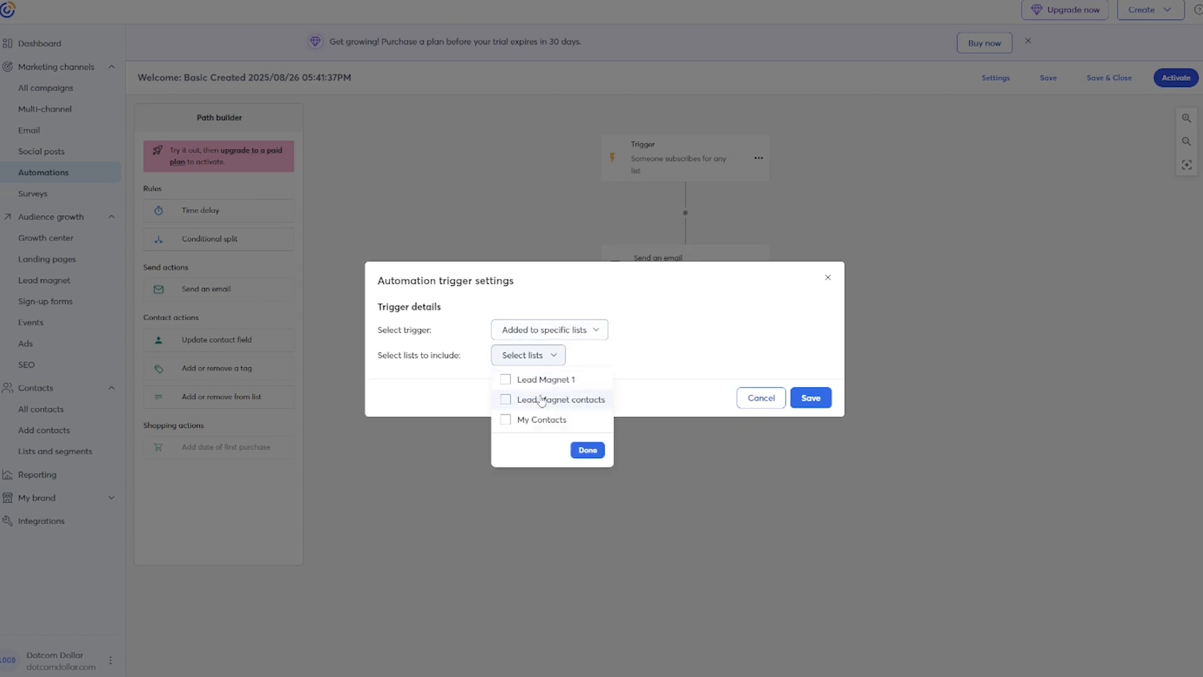
{"action": "left_click", "coordinate": [506, 381]}
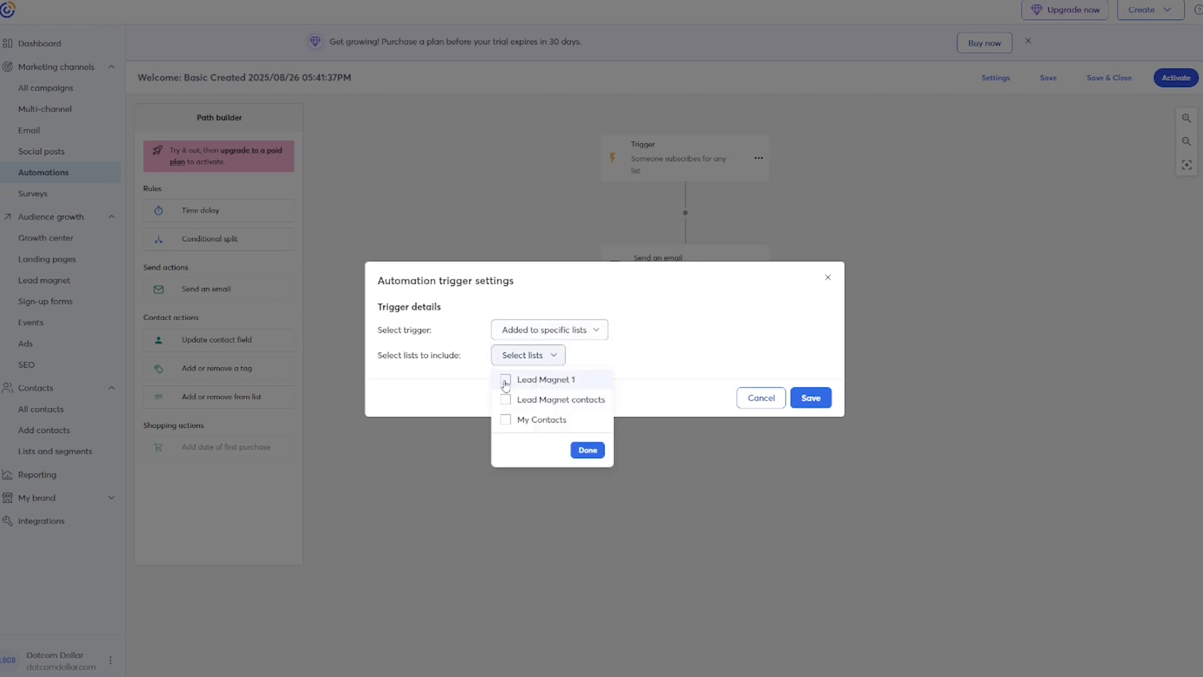
{"action": "left_click", "coordinate": [587, 450]}
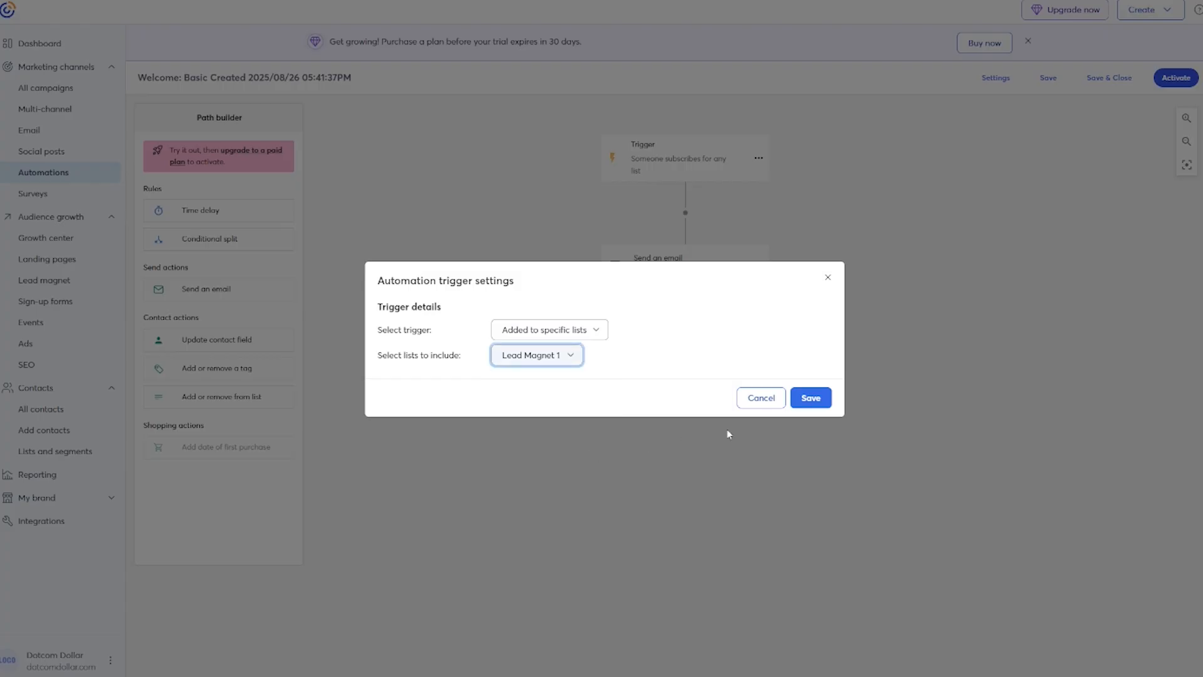
{"action": "left_click", "coordinate": [811, 397]}
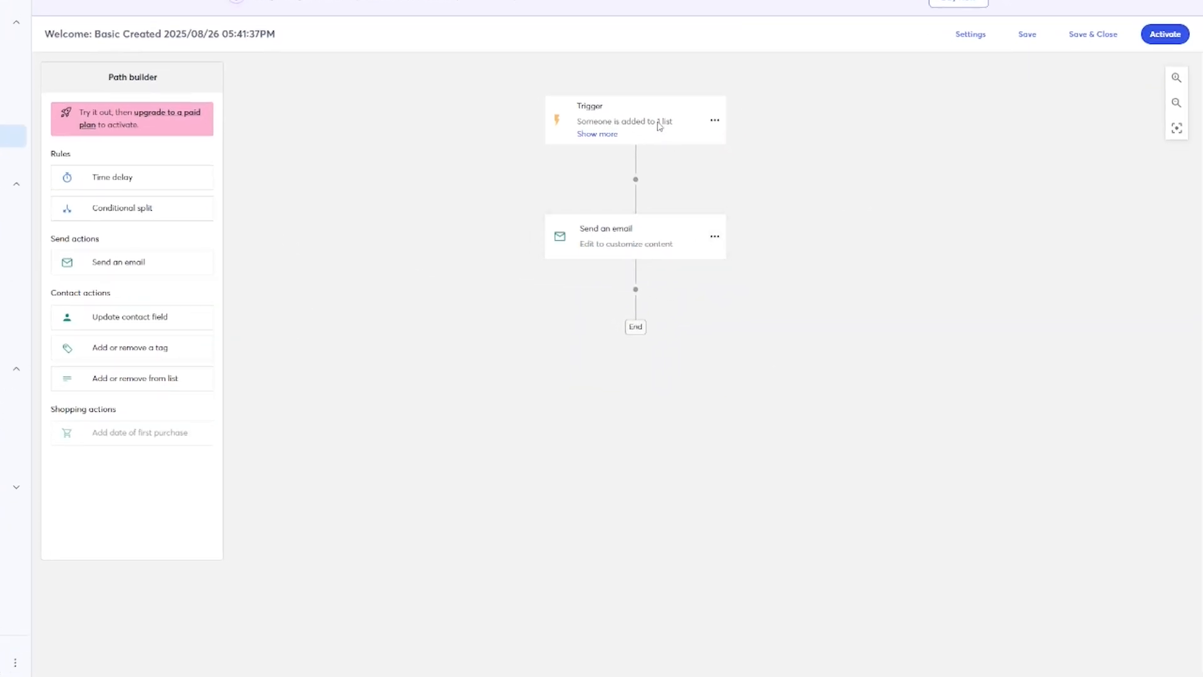
Fill the Send an email step with a copy of the existing Untitled Campaign email.
{"action": "left_click", "coordinate": [714, 237]}
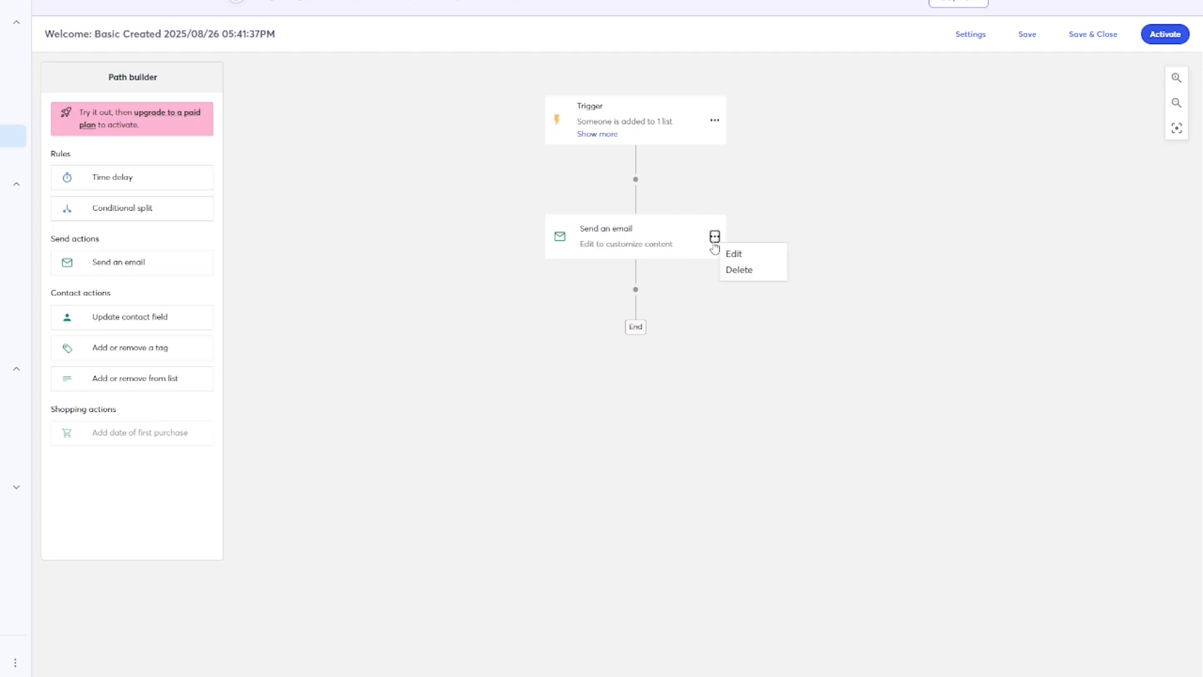
{"action": "left_click", "coordinate": [738, 254]}
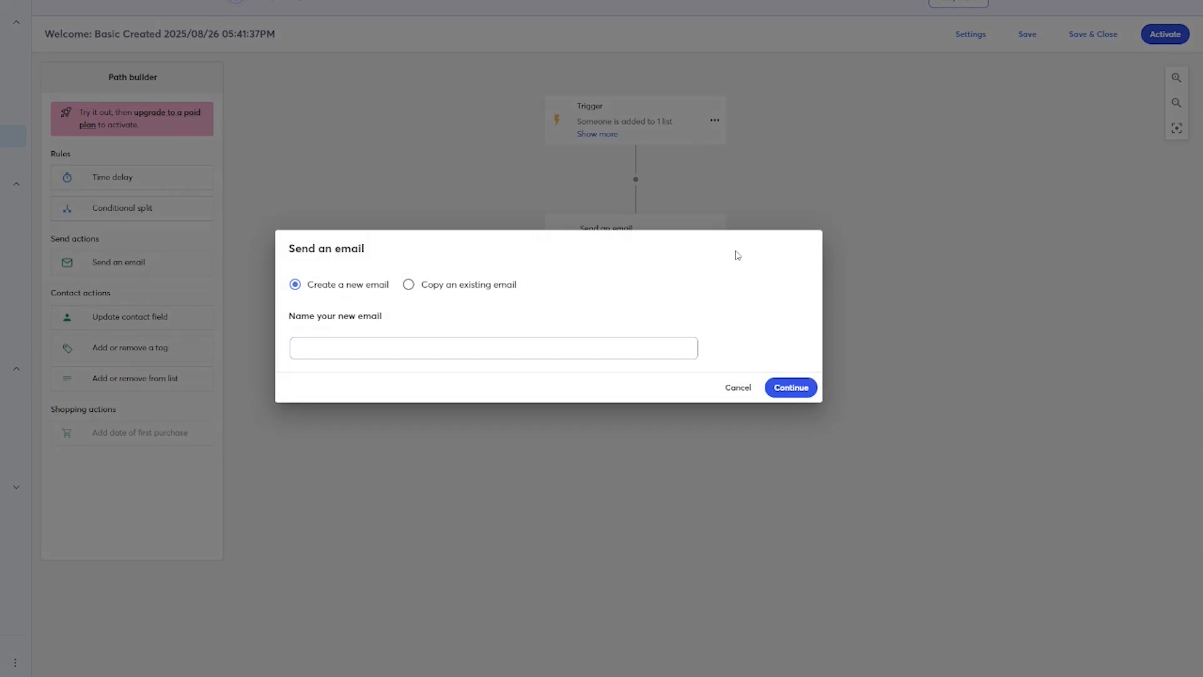
{"action": "left_click", "coordinate": [409, 286]}
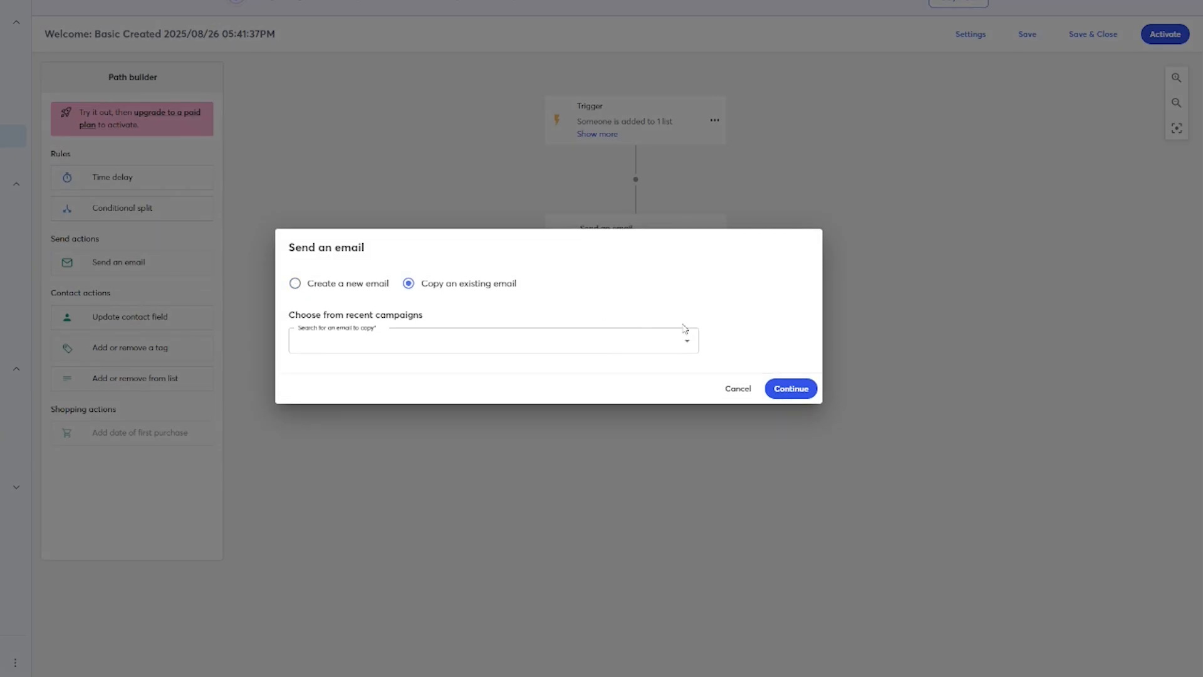
{"action": "left_click", "coordinate": [689, 342]}
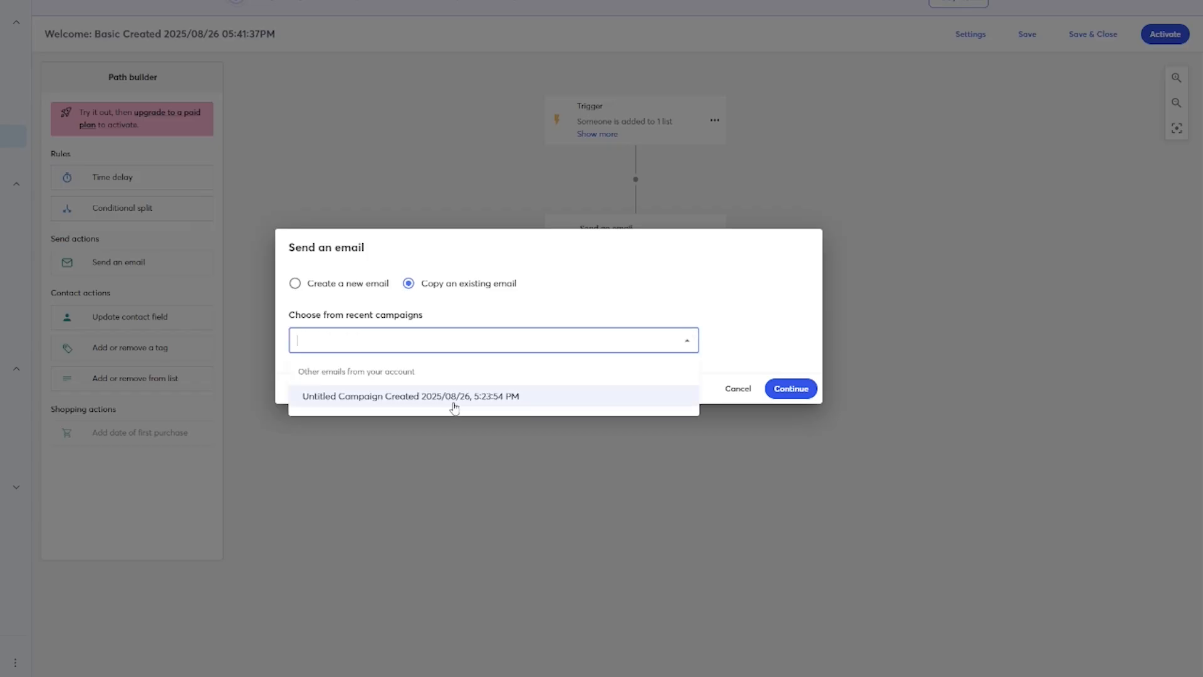
{"action": "left_click", "coordinate": [454, 406]}
{"action": "left_click", "coordinate": [792, 421]}
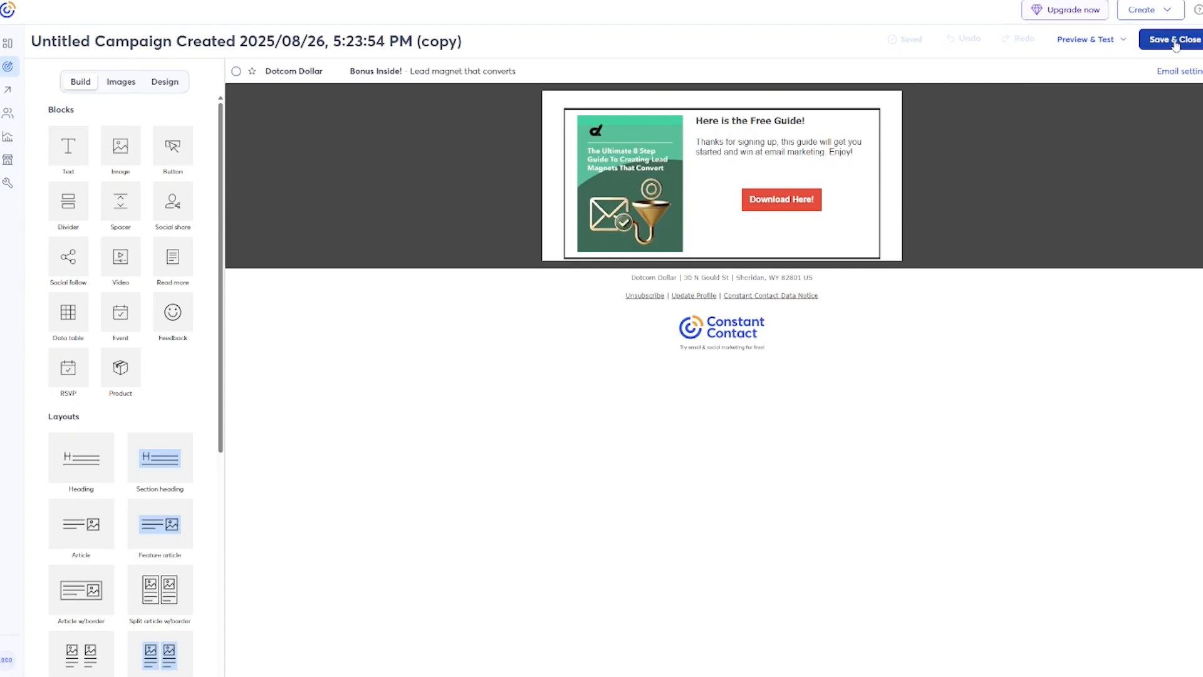
{"action": "left_click", "coordinate": [1174, 40]}
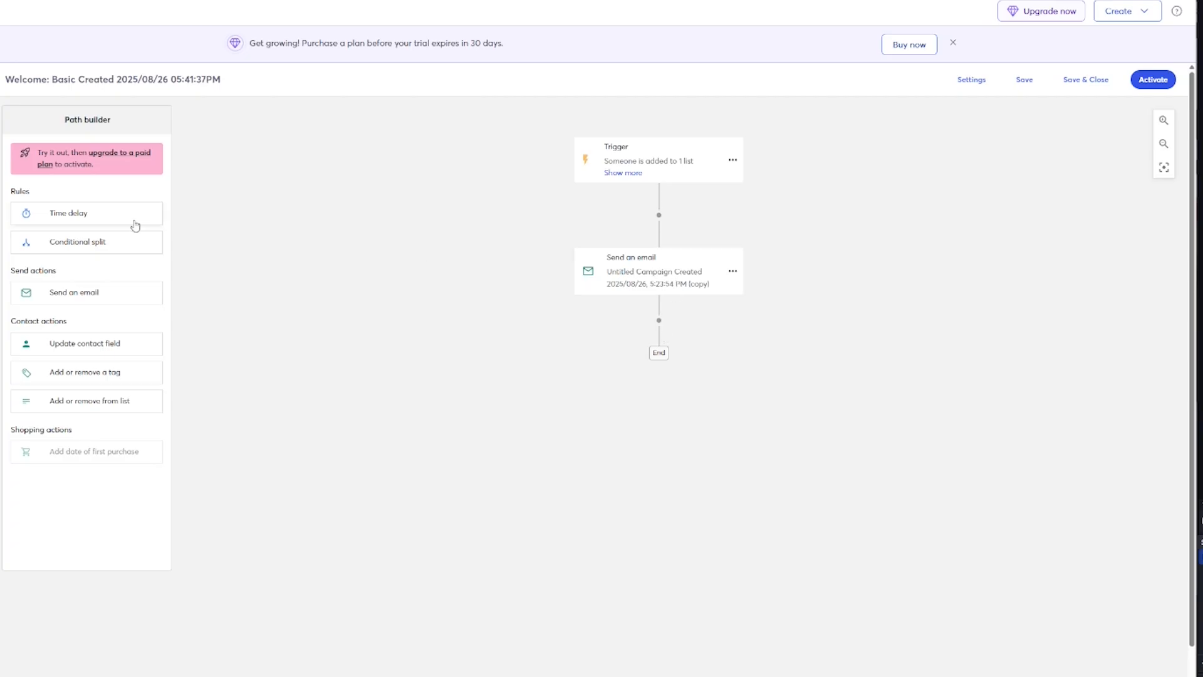
{"action": "mouse_move", "coordinate": [63, 245]}
{"action": "left_mouse_down"}
{"action": "mouse_move", "coordinate": [384, 263]}
{"action": "mouse_move", "coordinate": [664, 341]}
{"action": "mouse_move", "coordinate": [658, 328]}
{"action": "left_mouse_up"}
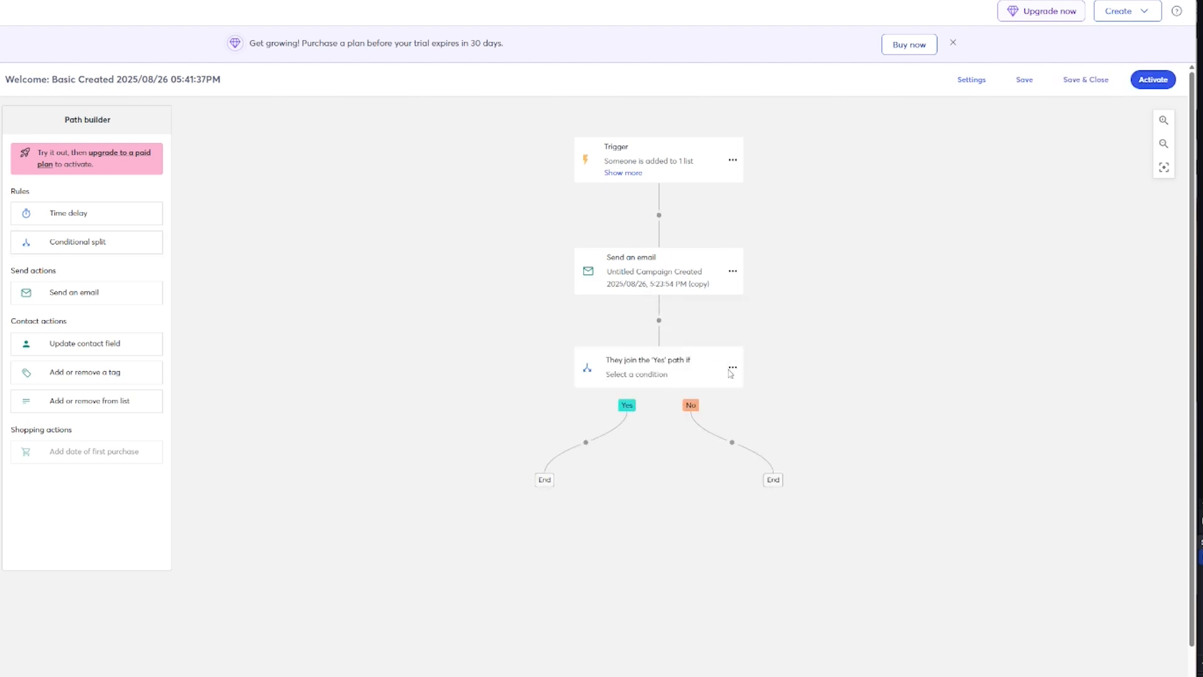
Set the split's condition to Contact activity: clicked any link in the copied Untitled Campaign.
{"action": "left_click", "coordinate": [731, 370]}
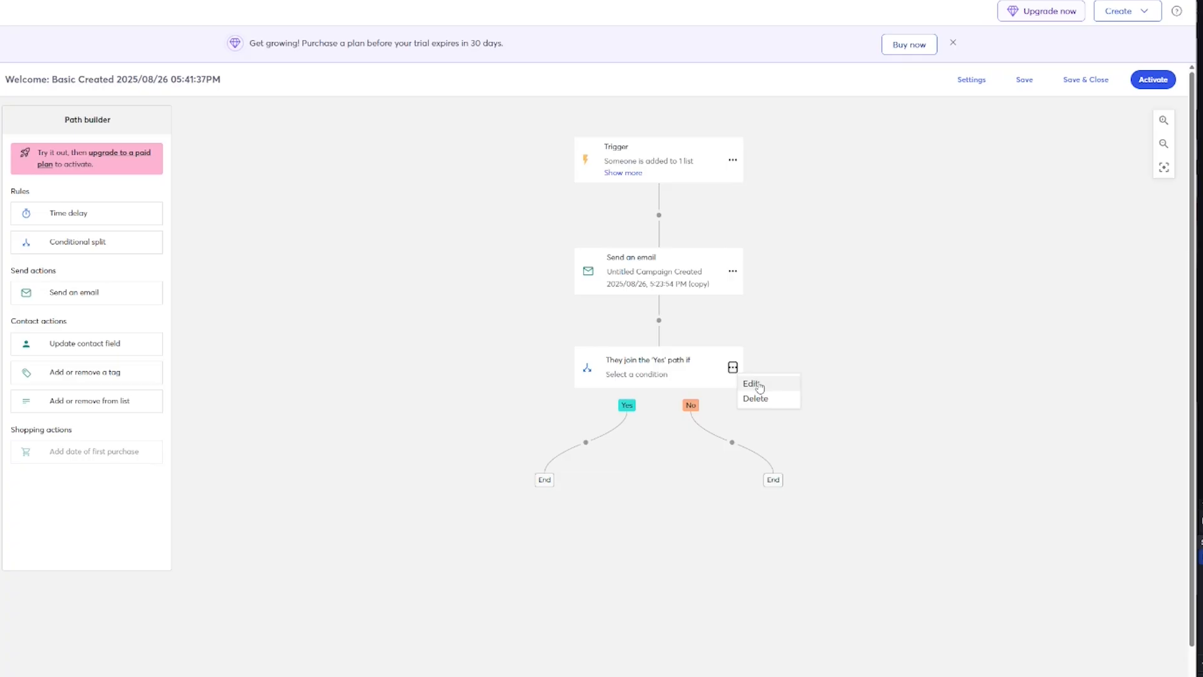
{"action": "left_click", "coordinate": [753, 384]}
{"action": "left_click", "coordinate": [406, 355]}
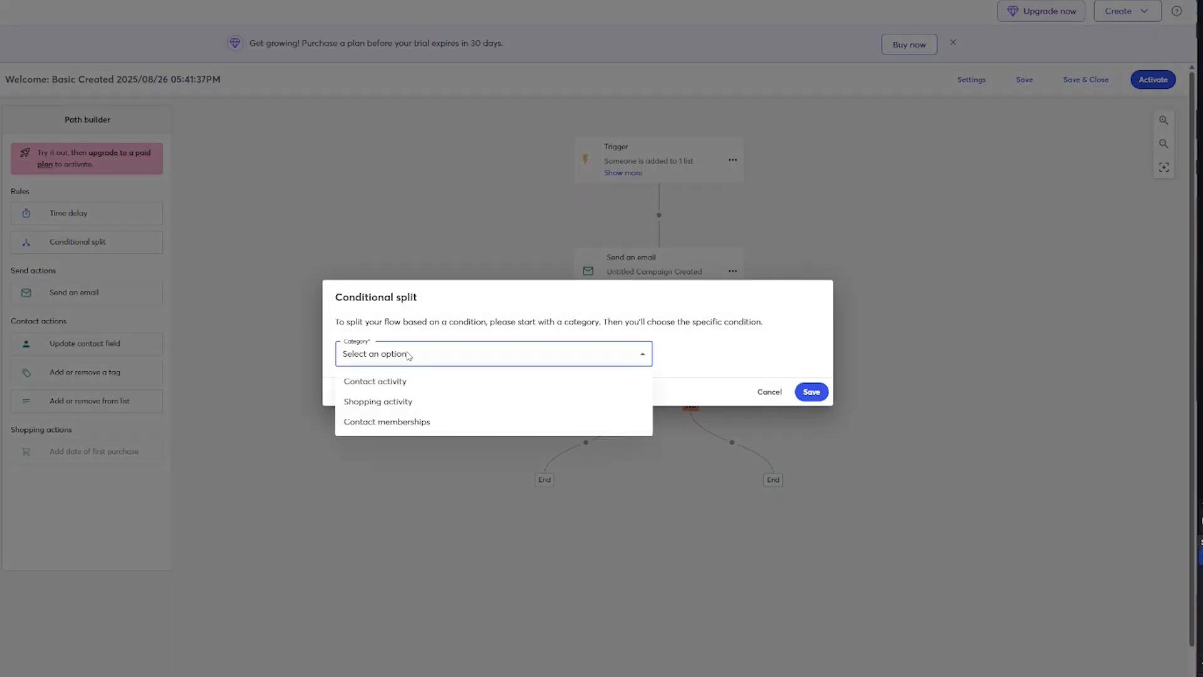
{"action": "left_click", "coordinate": [423, 389]}
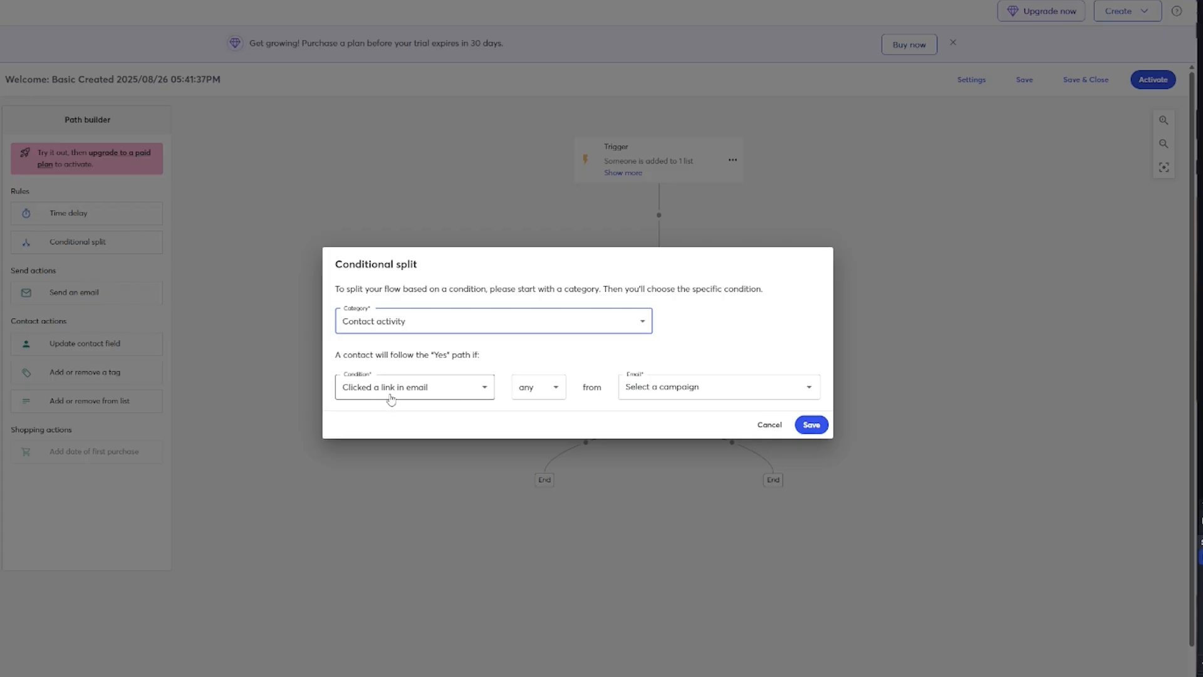
{"action": "left_click", "coordinate": [545, 392]}
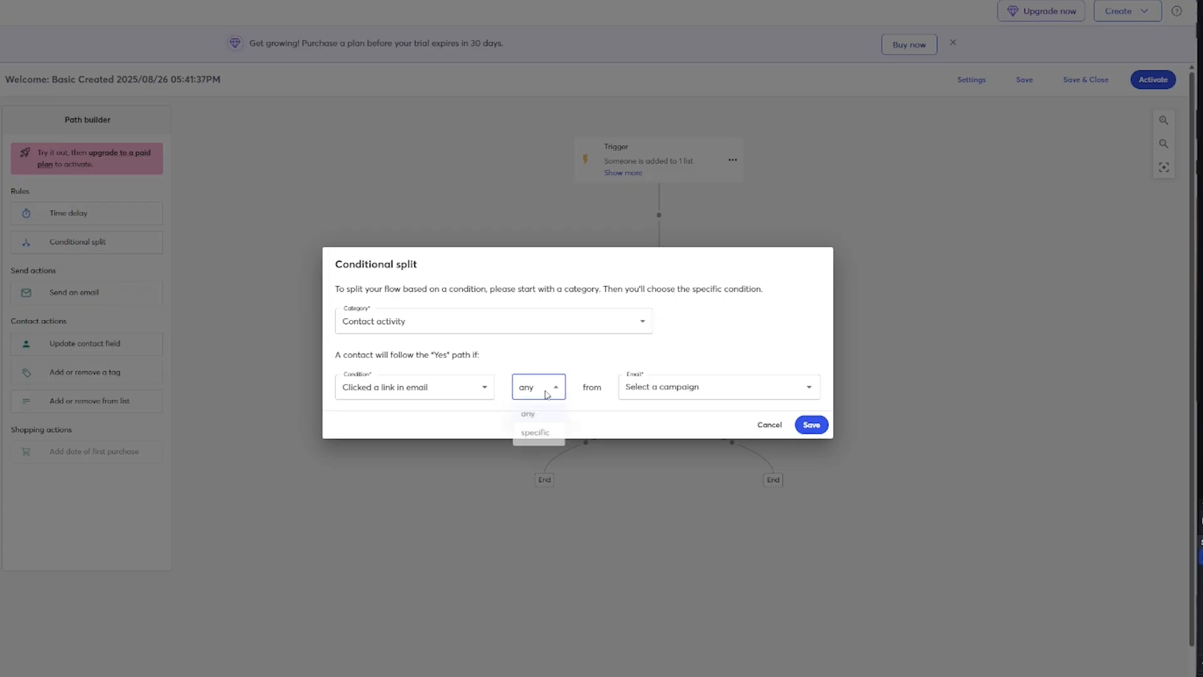
{"action": "left_click", "coordinate": [551, 391]}
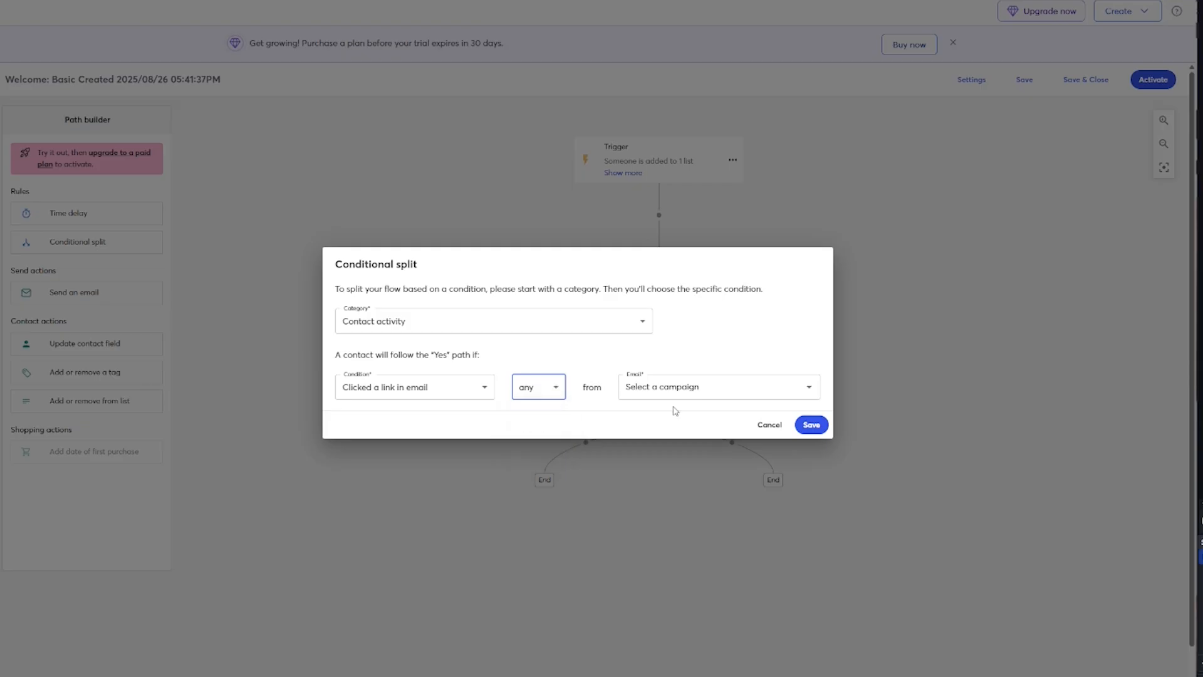
{"action": "left_click", "coordinate": [681, 390]}
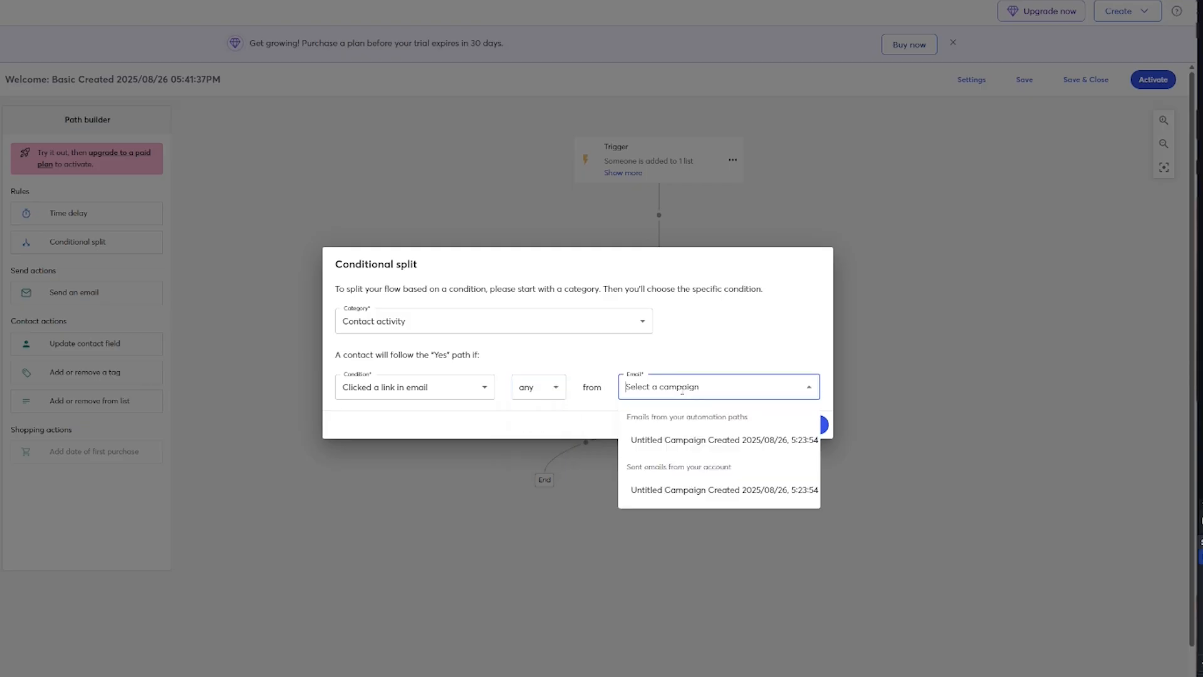
{"action": "left_click", "coordinate": [687, 445]}
{"action": "left_click", "coordinate": [809, 426]}
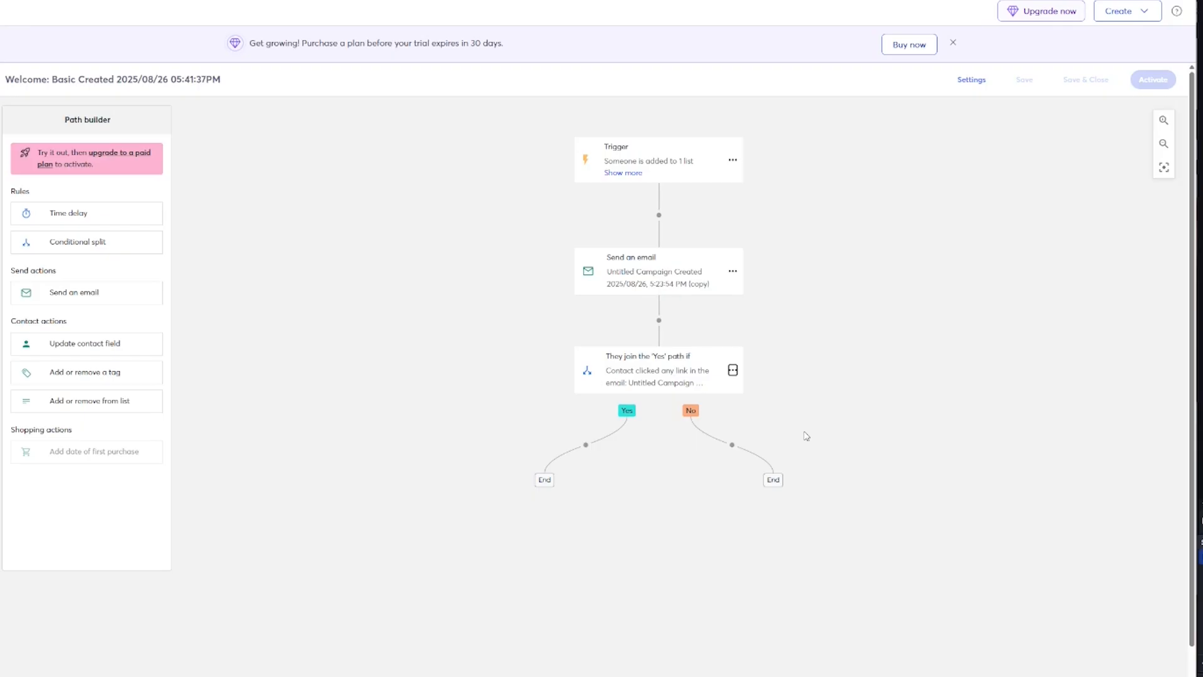
{"action": "left_click_drag", "start_coordinate": [67, 214], "coordinate": [664, 313]}
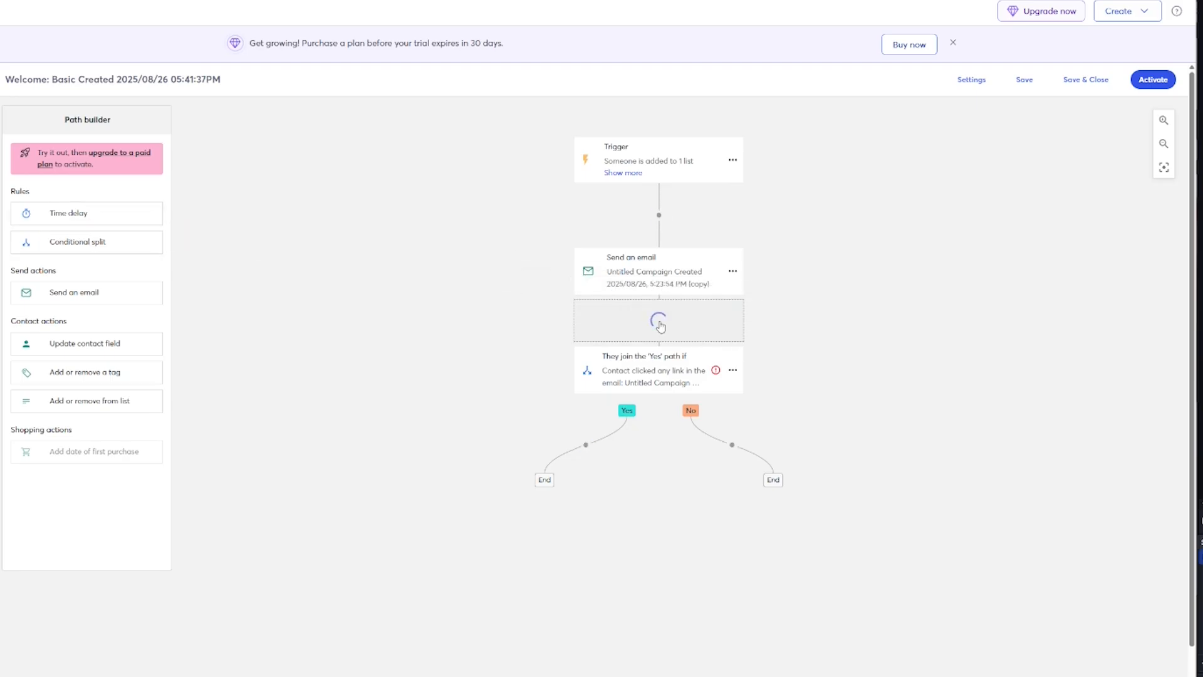
Change the new time delay's unit from Week to Day, giving a 1-day wait.
{"action": "left_click", "coordinate": [732, 367]}
{"action": "left_click", "coordinate": [749, 383]}
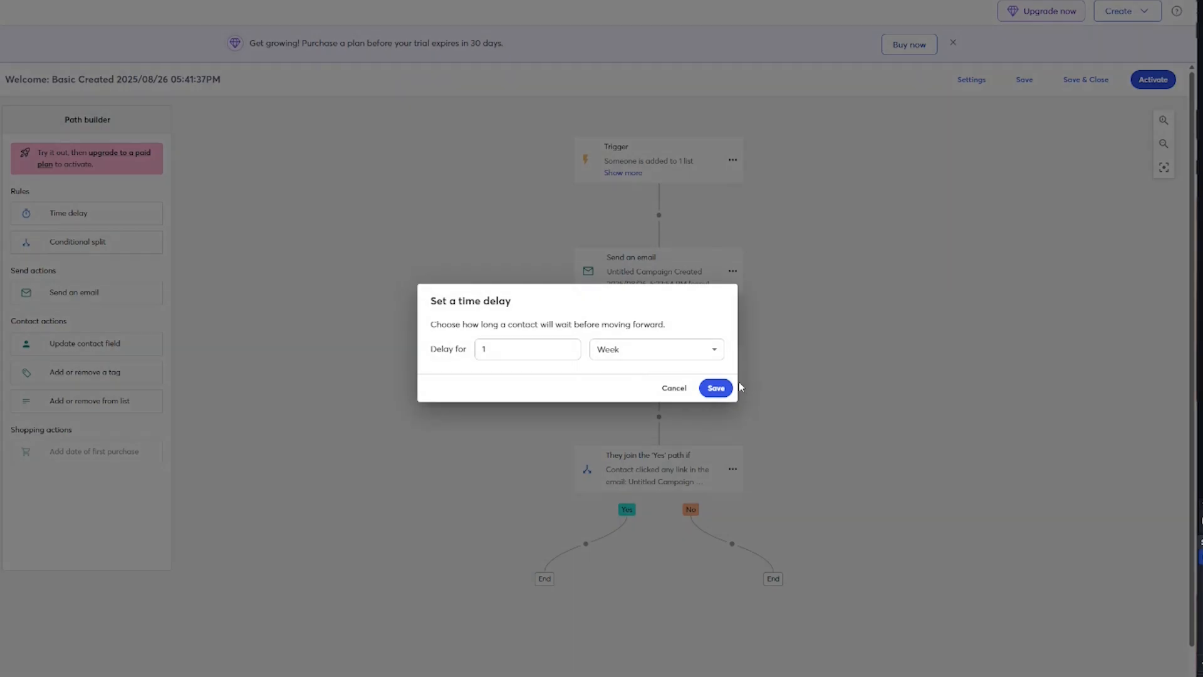
{"action": "left_click", "coordinate": [624, 348]}
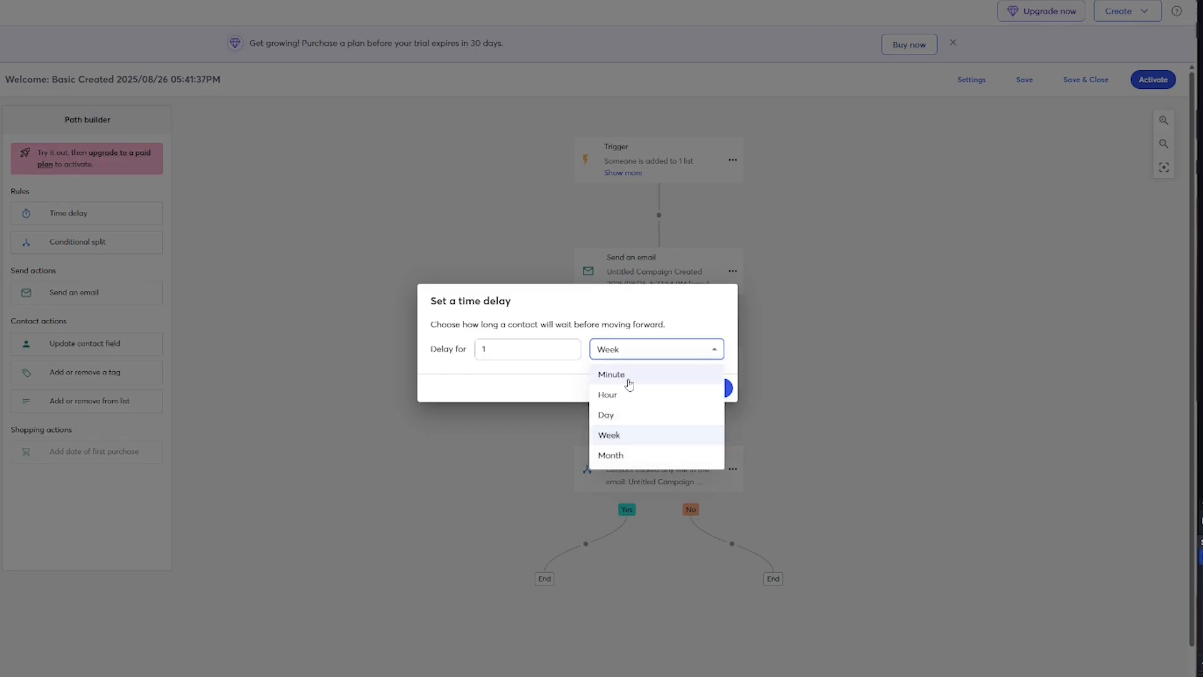
{"action": "left_click", "coordinate": [631, 412]}
{"action": "left_click", "coordinate": [715, 388]}
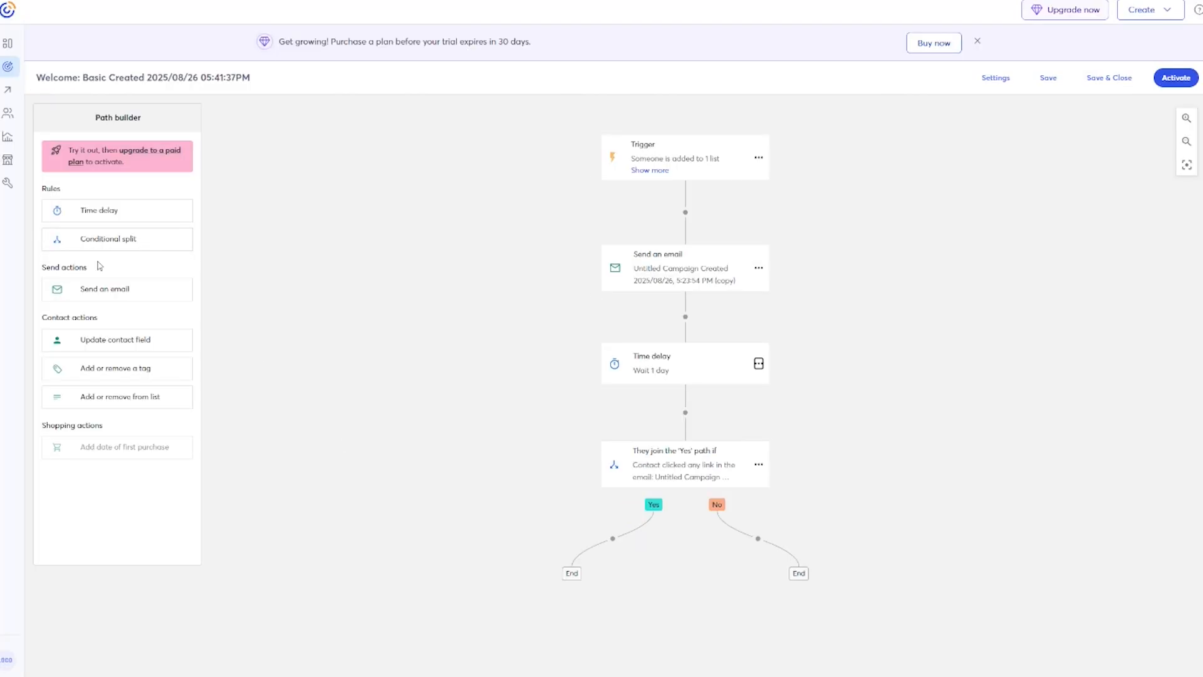
{"action": "left_click_drag", "start_coordinate": [100, 290], "coordinate": [573, 567]}
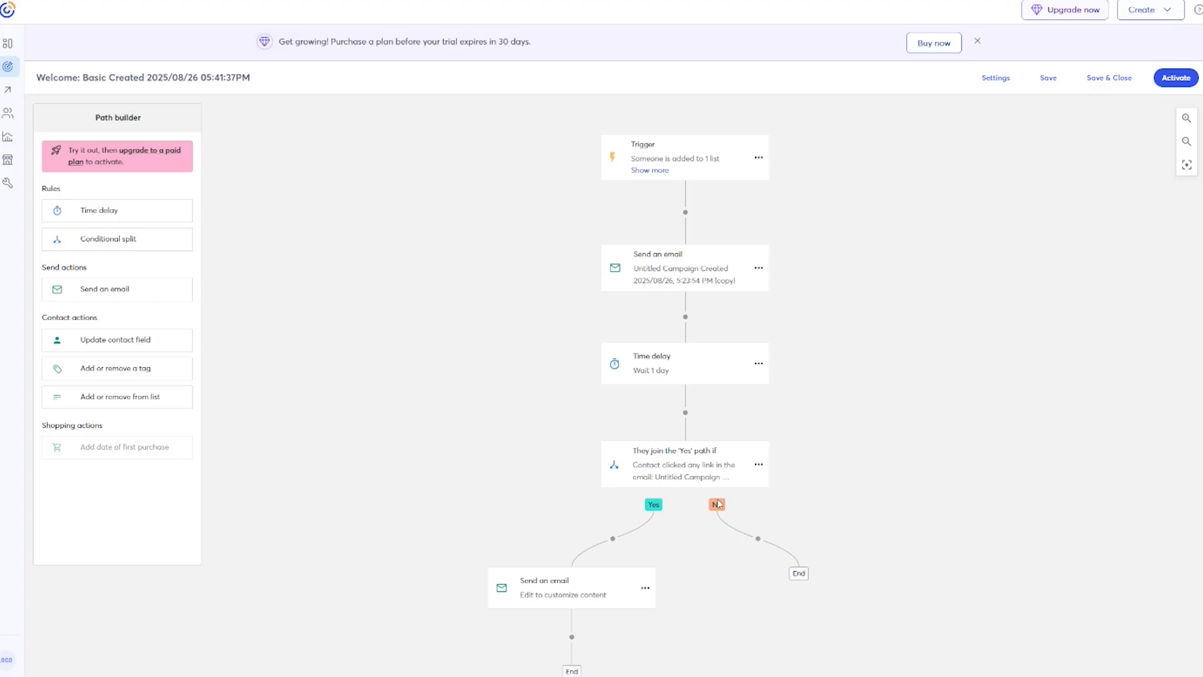
Add a second Send an email step to the split's No branch.
{"action": "left_click_drag", "start_coordinate": [110, 289], "coordinate": [769, 539]}
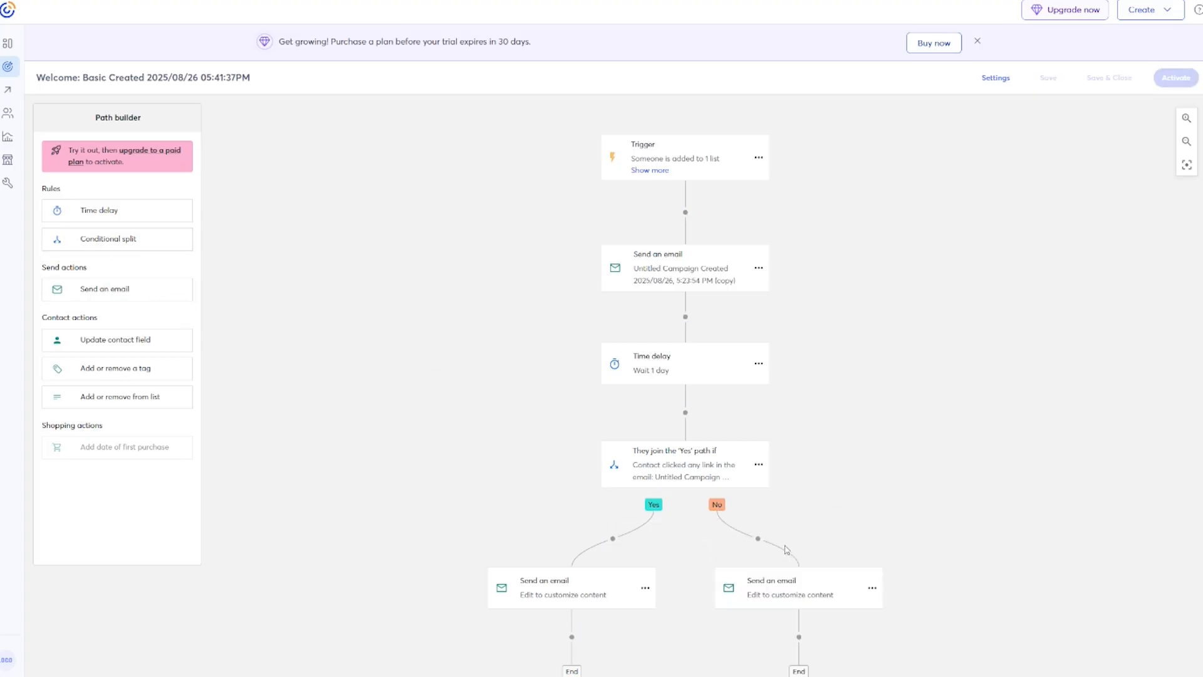